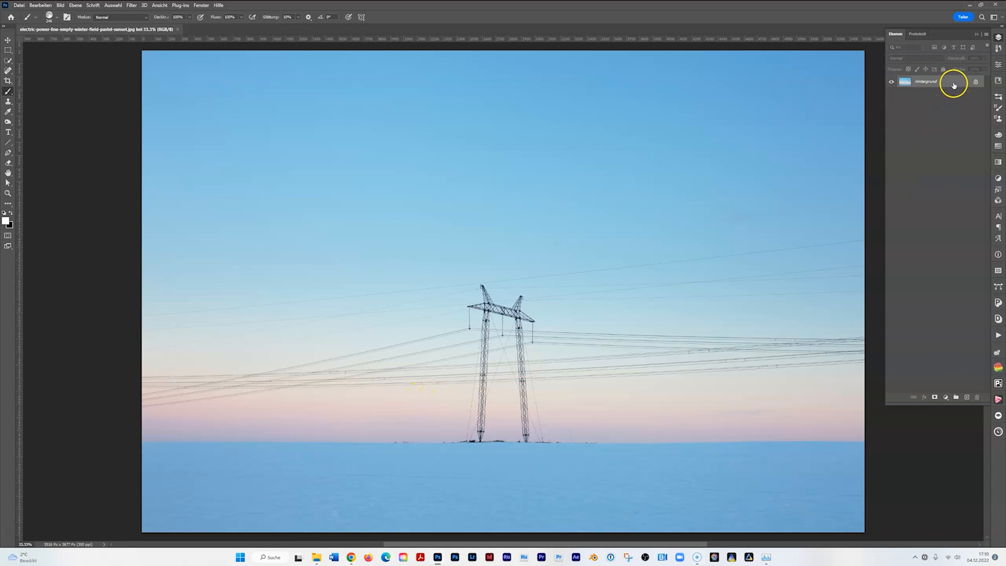
- Unlock the Hintergrund layer and convert it to a smart object
{"action": "left_click", "coordinate": [975, 81]}
{"action": "right_click", "coordinate": [964, 84]}
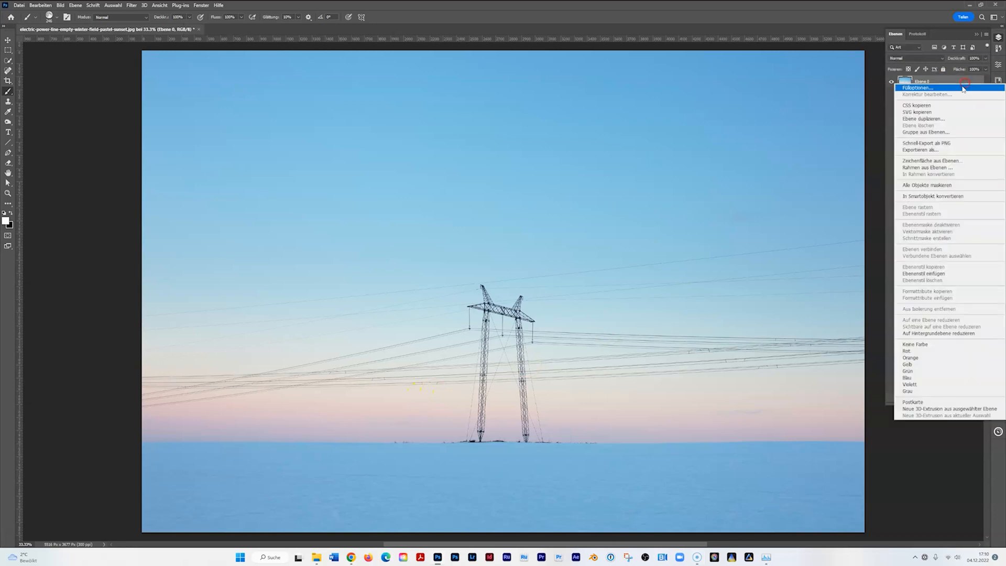
{"action": "left_click", "coordinate": [923, 196]}
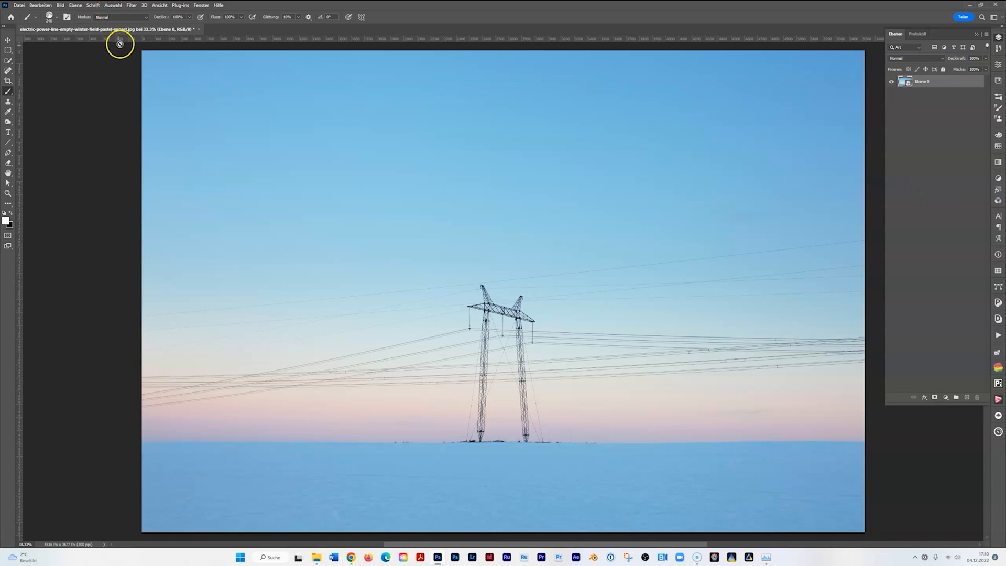
- Open the smart object in the Luminar Neo filter, remove the power cables with the Radieren tool's automatic cable removal, and apply the result
{"action": "left_click", "coordinate": [132, 6]}
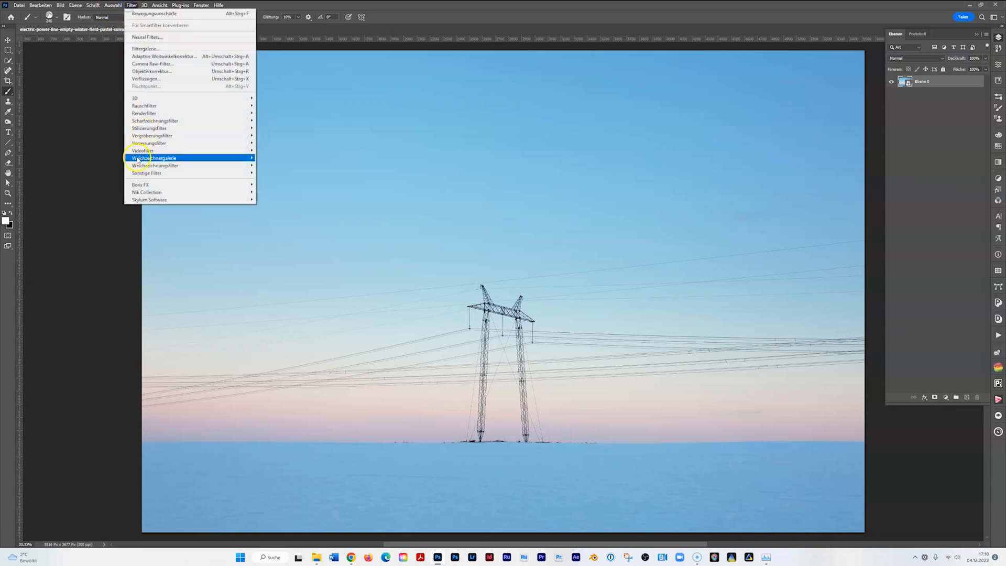
{"action": "mouse_move", "coordinate": [190, 201]}
{"action": "left_click", "coordinate": [271, 207]}
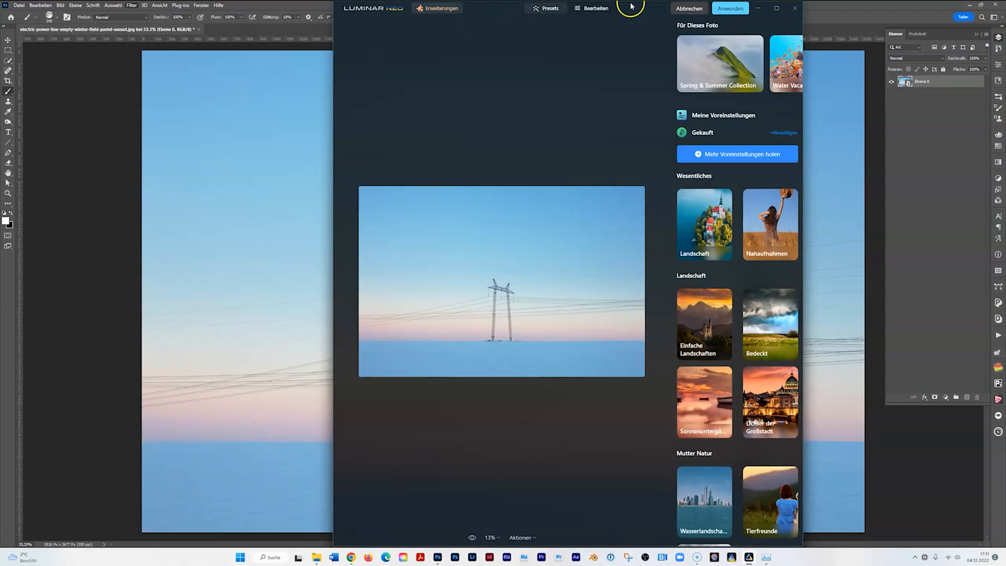
{"action": "left_click_drag", "start_coordinate": [630, 6], "coordinate": [539, 0]}
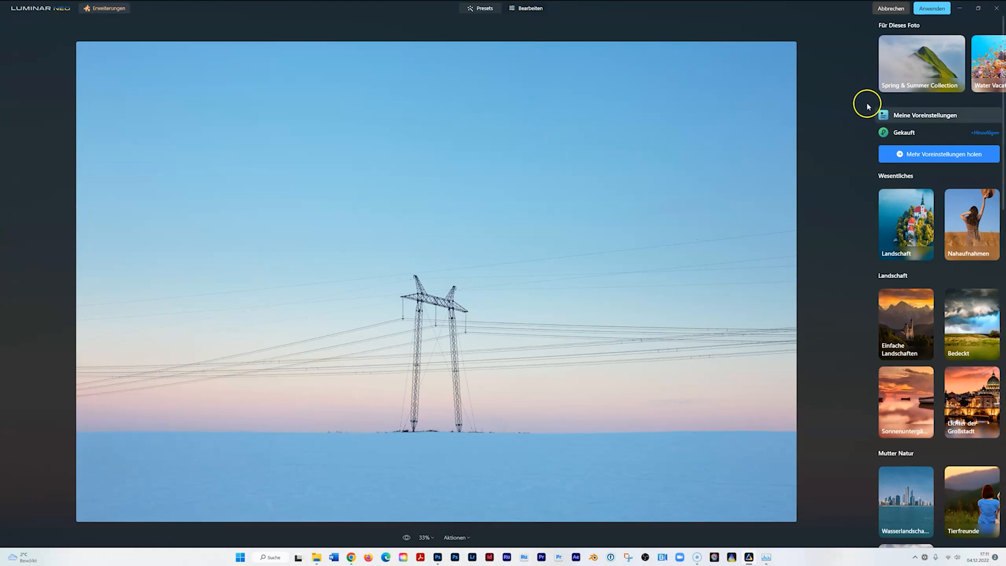
{"action": "left_click", "coordinate": [526, 10]}
{"action": "left_click", "coordinate": [905, 205]}
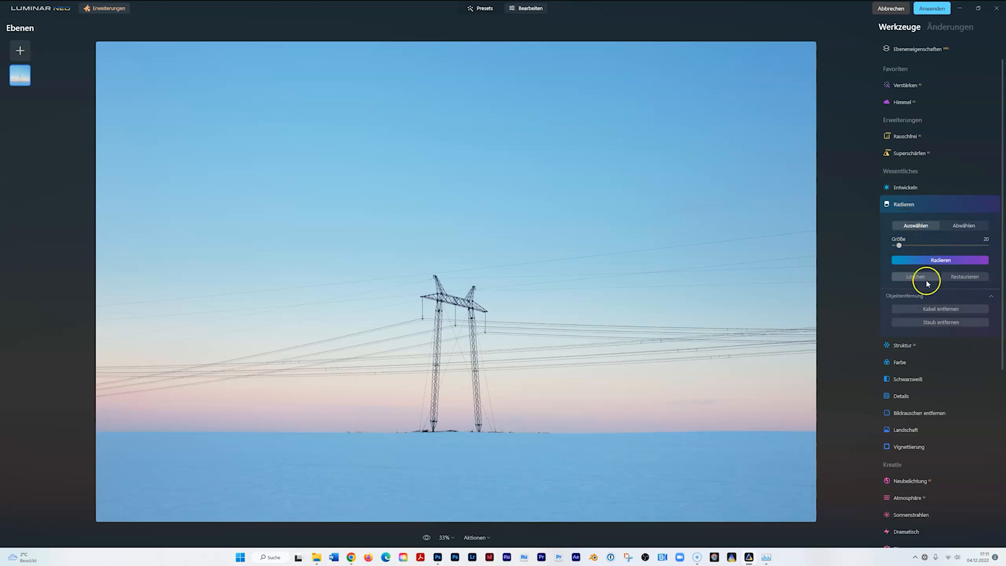
{"action": "left_click", "coordinate": [927, 310]}
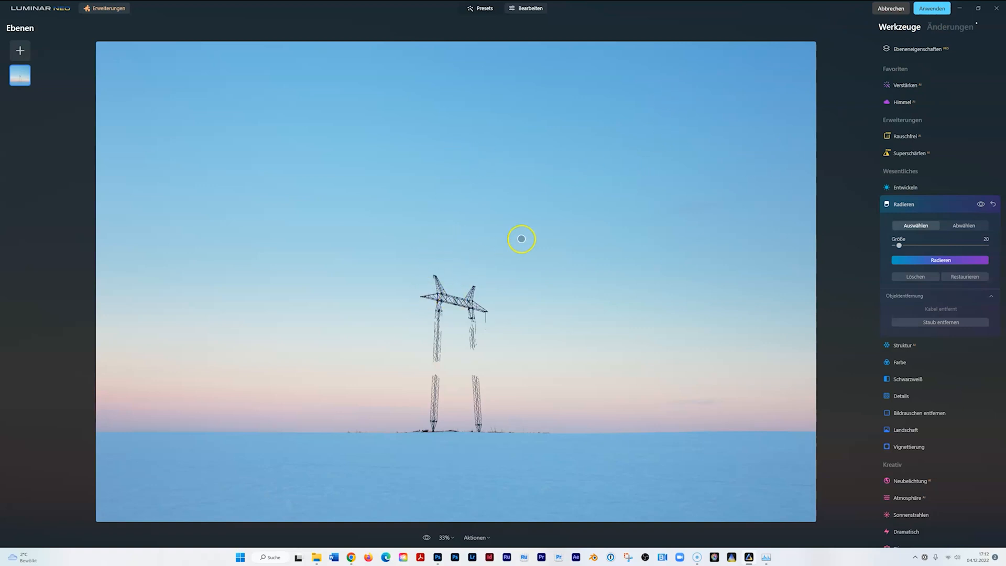
{"action": "left_click", "coordinate": [932, 9]}
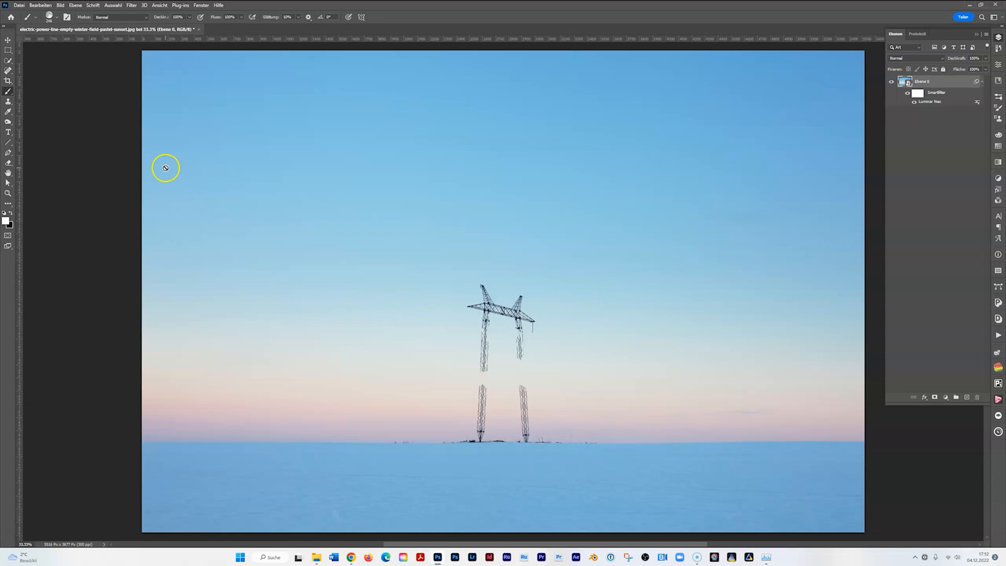
- Draw a lasso selection around the remaining pylon parts and the debris along the horizon
{"action": "left_click", "coordinate": [9, 62]}
{"action": "left_click", "coordinate": [28, 77]}
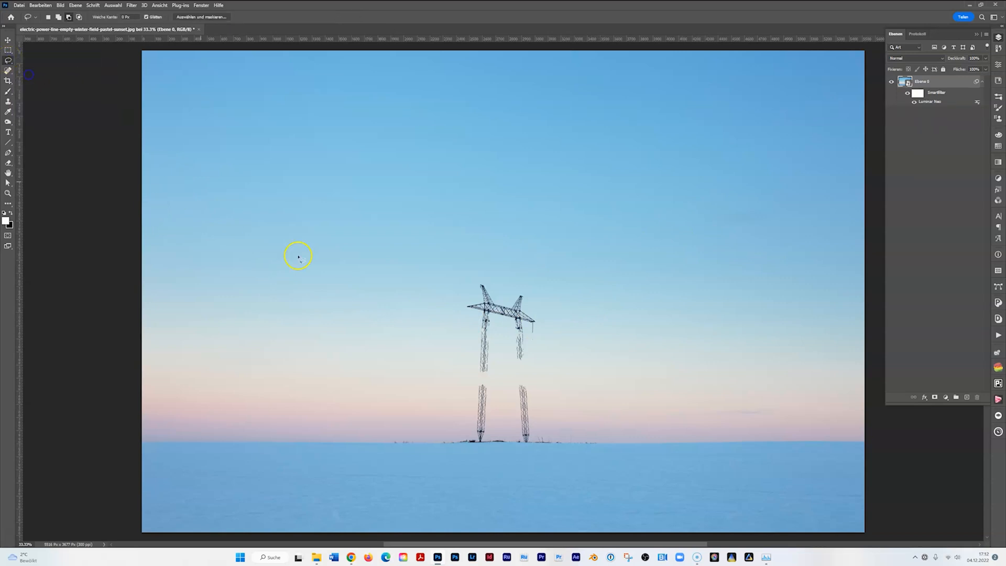
{"action": "mouse_move", "coordinate": [451, 314]}
{"action": "left_mouse_down"}
{"action": "mouse_move", "coordinate": [451, 275]}
{"action": "mouse_move", "coordinate": [500, 275]}
{"action": "mouse_move", "coordinate": [528, 284]}
{"action": "left_mouse_up"}
{"action": "left_click_drag", "start_coordinate": [553, 324], "coordinate": [555, 398]}
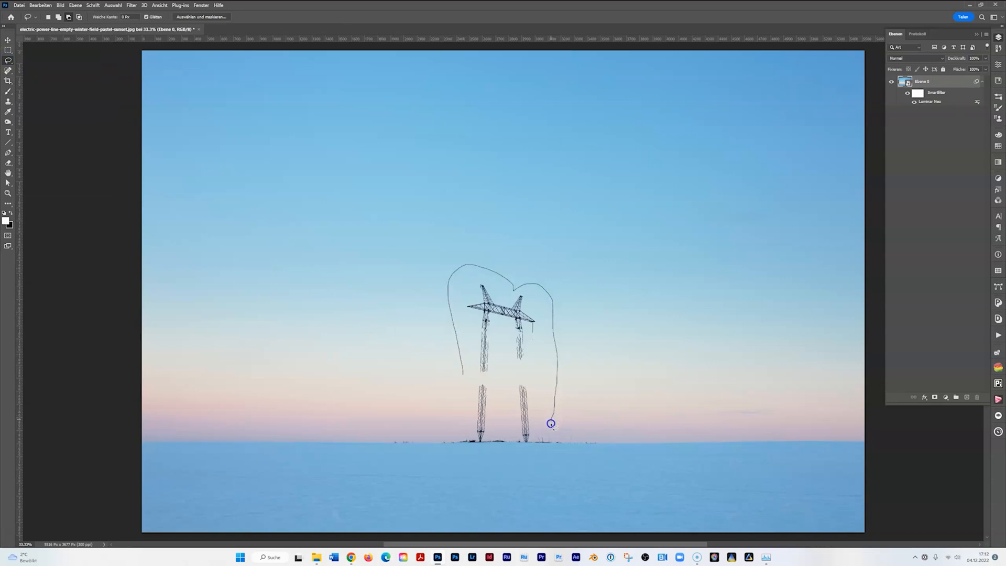
{"action": "mouse_move", "coordinate": [586, 437]}
{"action": "left_mouse_down"}
{"action": "mouse_move", "coordinate": [601, 445]}
{"action": "mouse_move", "coordinate": [381, 446]}
{"action": "left_mouse_up"}
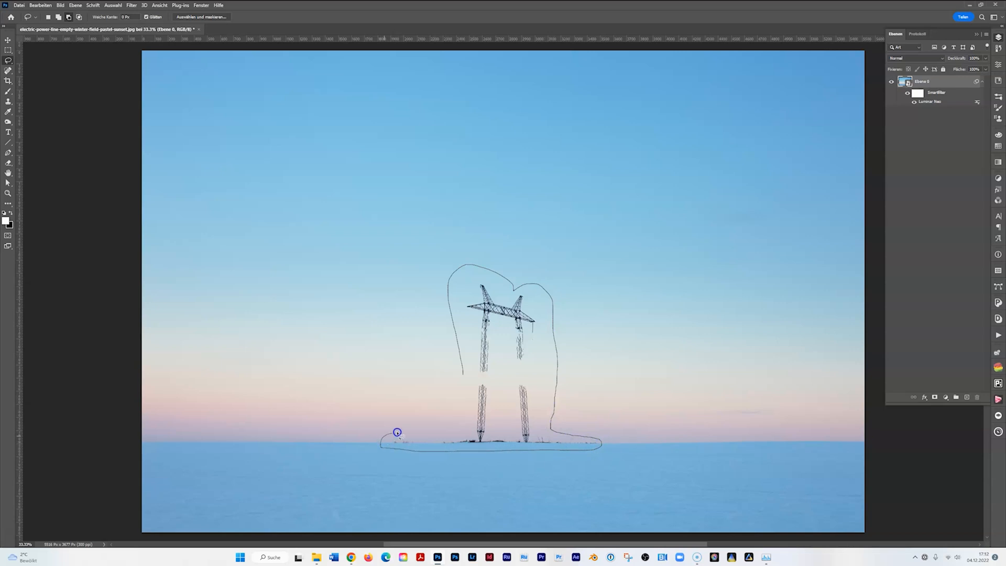
{"action": "left_click_drag", "start_coordinate": [464, 368], "coordinate": [464, 366]}
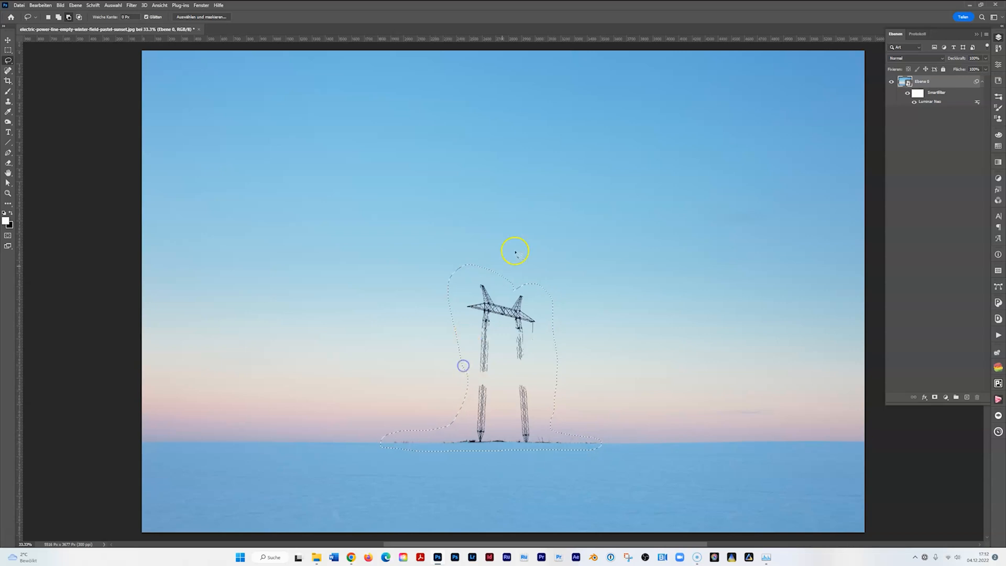
- Add a new layer, fill the pylon selection with Content-Aware Fill output to a new layer, and deselect
{"action": "left_click", "coordinate": [966, 397]}
{"action": "left_click", "coordinate": [40, 5]}
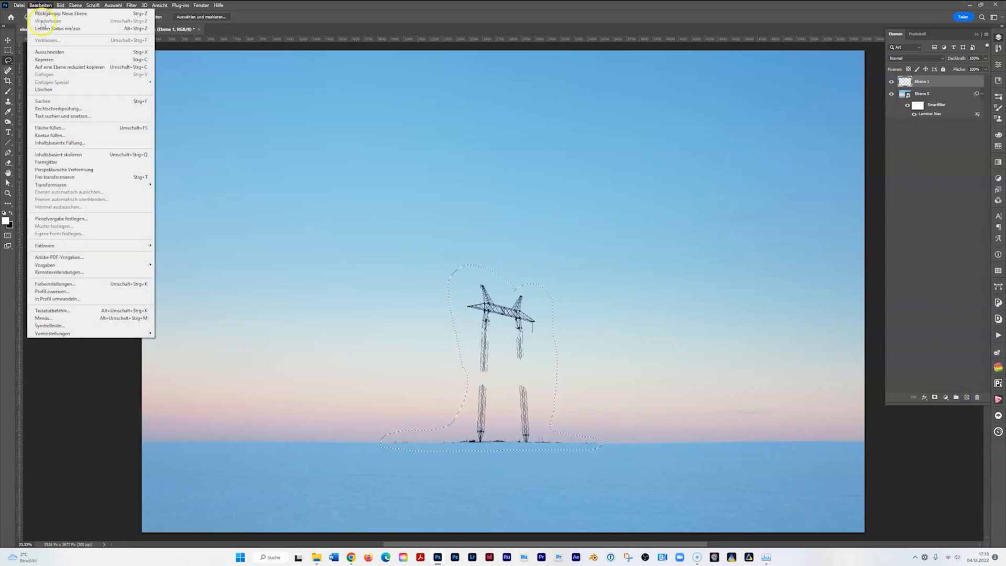
{"action": "left_click", "coordinate": [59, 143]}
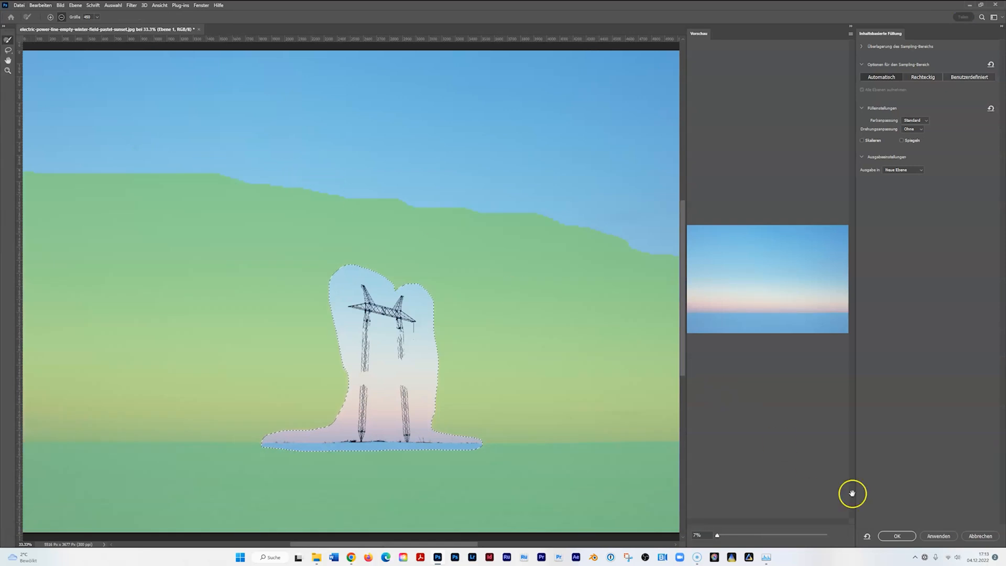
{"action": "left_click", "coordinate": [896, 536]}
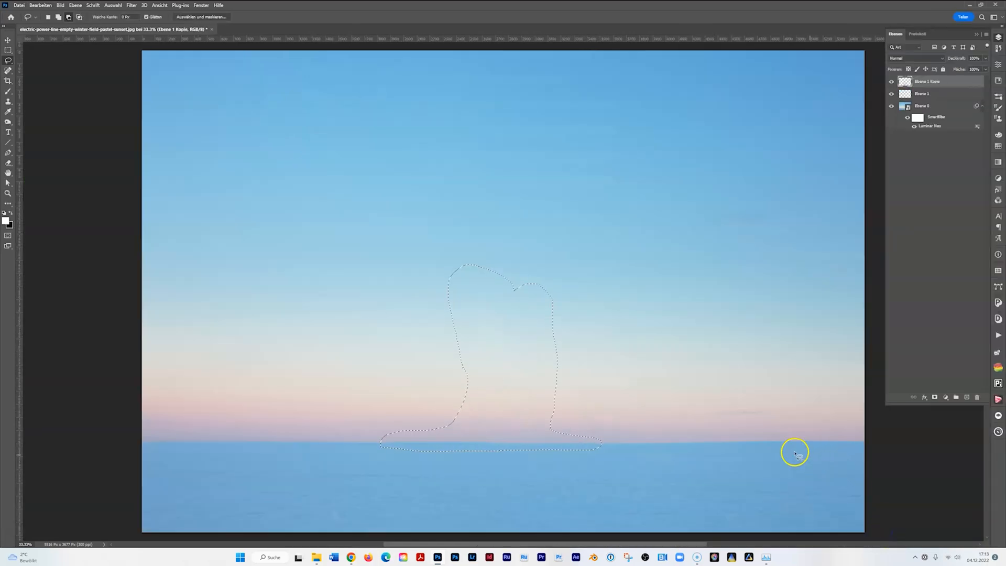
{"action": "key", "text": "ctrl+d"}
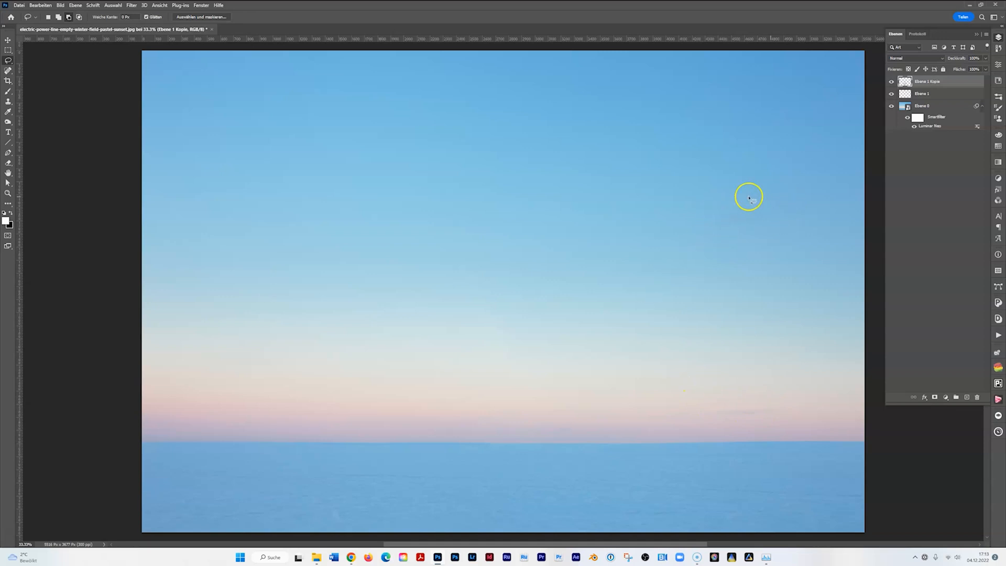
- Move Ebene 1 above Ebene 1 Kopie and retouch the leftover blemishes in the sky with the content-aware Spot Healing Brush
{"action": "left_click", "coordinate": [899, 94]}
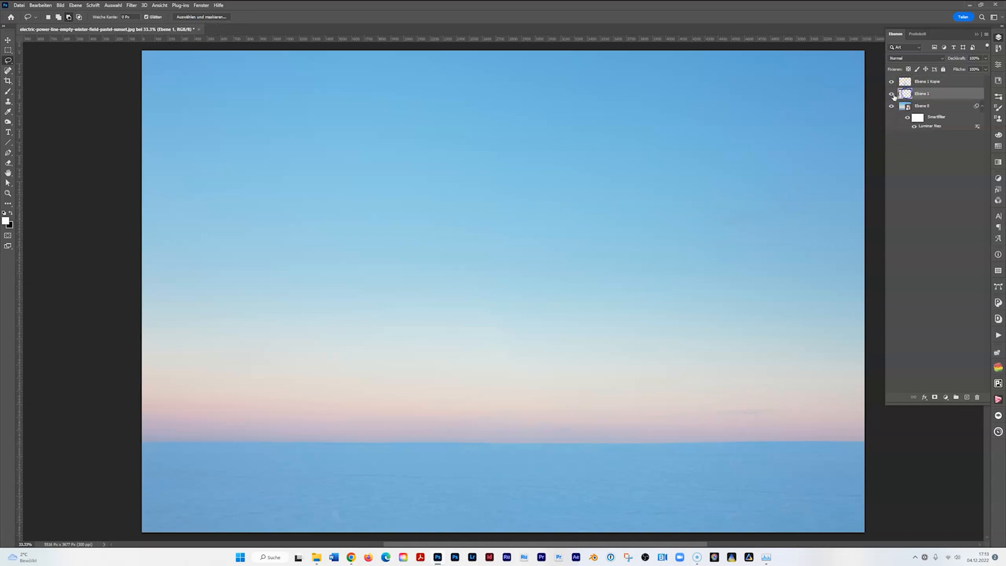
{"action": "left_click", "coordinate": [928, 93]}
{"action": "left_click_drag", "start_coordinate": [931, 93], "coordinate": [905, 82]}
{"action": "left_click", "coordinate": [8, 70]}
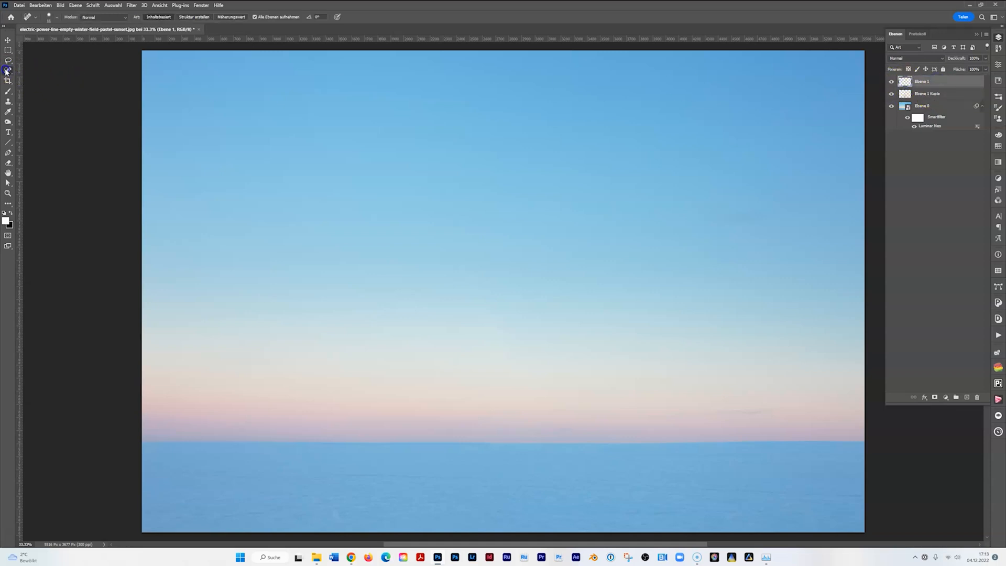
{"action": "mouse_move", "coordinate": [617, 364]}
{"action": "left_mouse_down"}
{"action": "mouse_move", "coordinate": [641, 376]}
{"action": "mouse_move", "coordinate": [636, 295]}
{"action": "mouse_move", "coordinate": [619, 280]}
{"action": "left_mouse_up"}
{"action": "left_click_drag", "start_coordinate": [723, 414], "coordinate": [761, 413]}
- Group all three layers and name the group Easy Way
{"action": "left_click", "coordinate": [940, 82]}
{"action": "left_click", "coordinate": [937, 108], "text": "shift"}
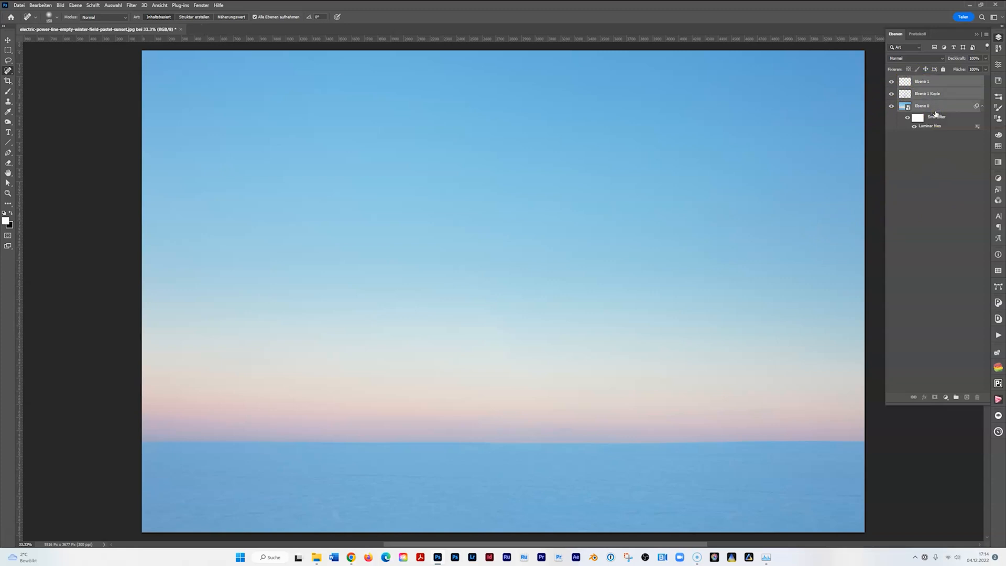
{"action": "key", "text": "ctrl+g"}
{"action": "double_click", "coordinate": [908, 80]}
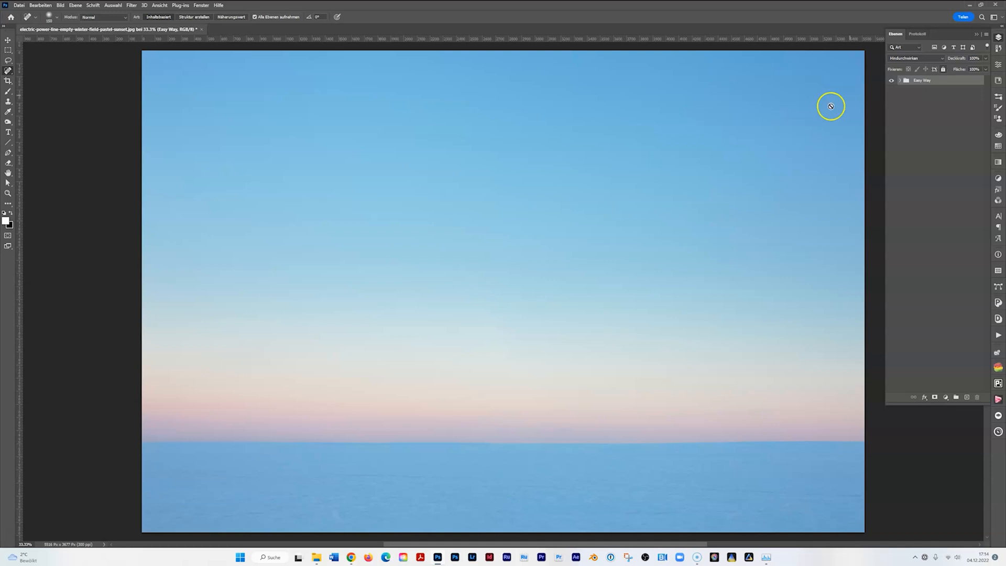
- Hide Ebene 1, Ebene 1 Kopie and the Luminar Neo smart filter inside the Easy Way group, and collapse the group
{"action": "left_click", "coordinate": [900, 80]}
{"action": "left_click", "coordinate": [892, 103]}
{"action": "left_click", "coordinate": [891, 92]}
{"action": "left_click", "coordinate": [921, 137]}
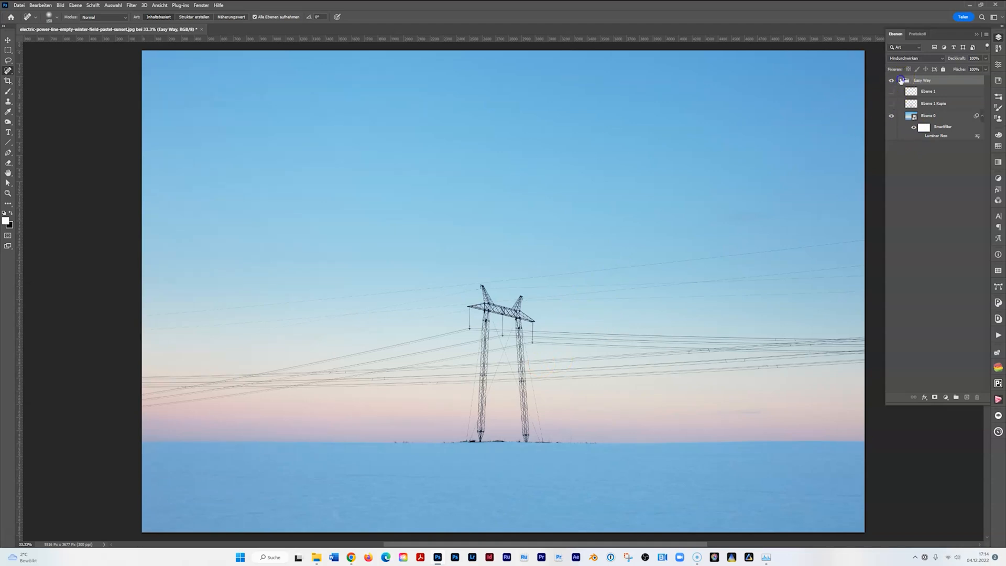
{"action": "left_click", "coordinate": [899, 81]}
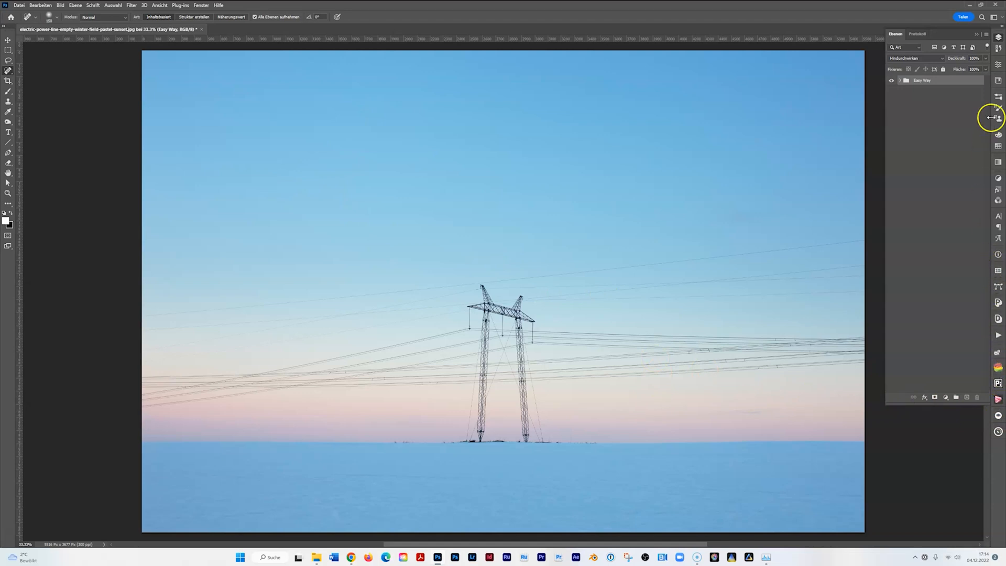
- Open the Color Scheme library
{"action": "left_click", "coordinate": [998, 81]}
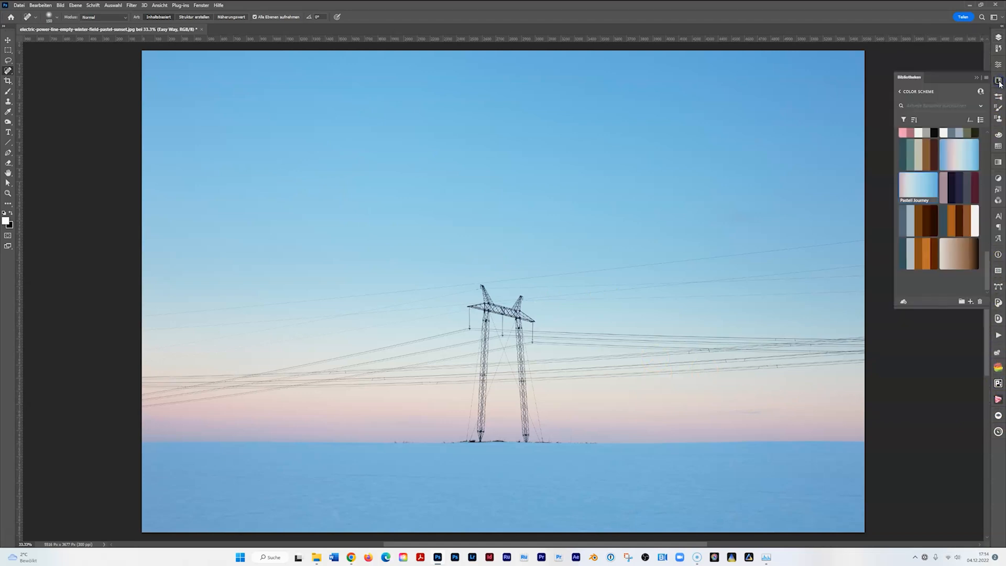
{"action": "left_click", "coordinate": [899, 91]}
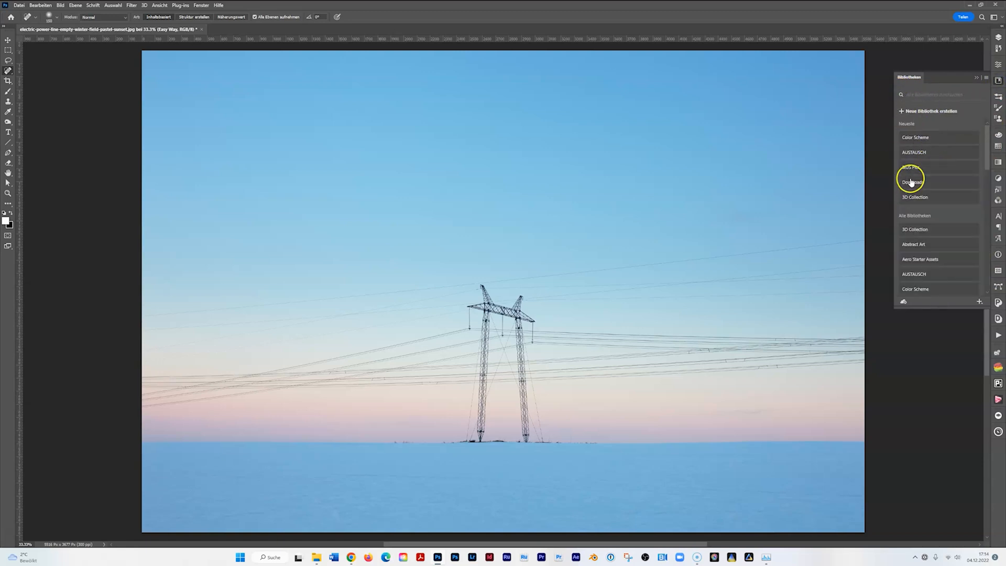
{"action": "left_click", "coordinate": [923, 142]}
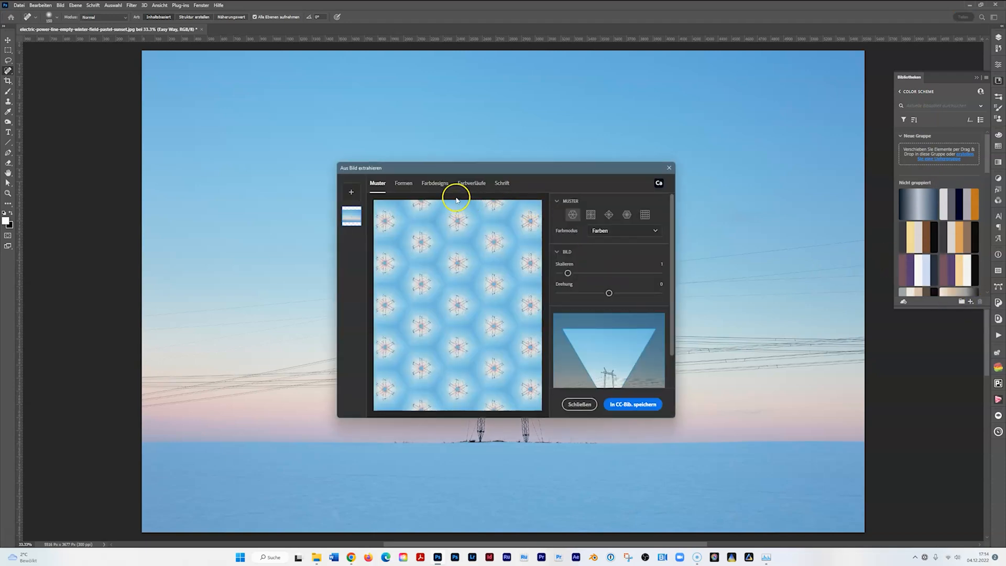
- Try extracting a color gradient with many stops from the photo, shift one sample point away from the pylon, and close without saving
{"action": "left_click", "coordinate": [471, 184]}
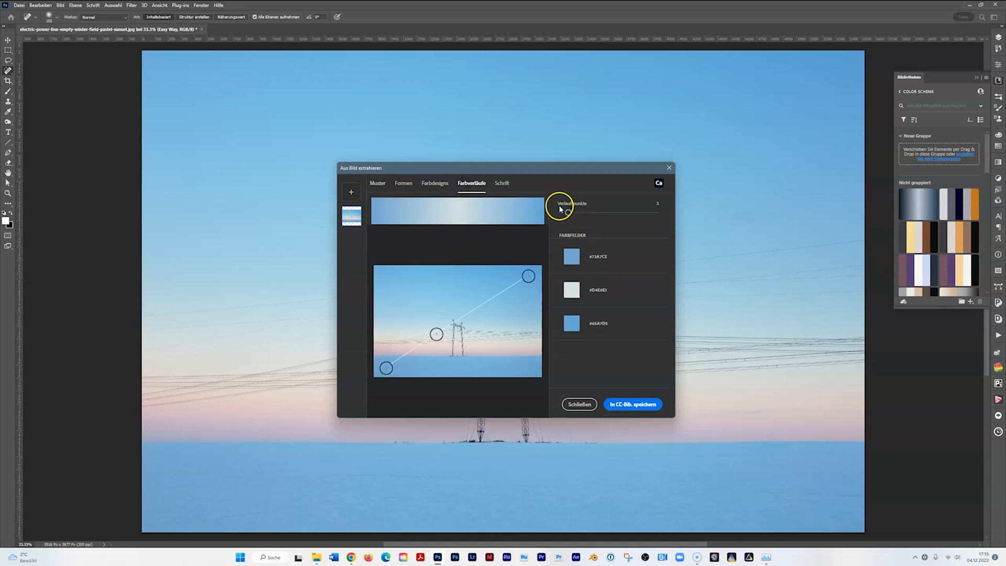
{"action": "left_click_drag", "start_coordinate": [567, 211], "coordinate": [650, 212]}
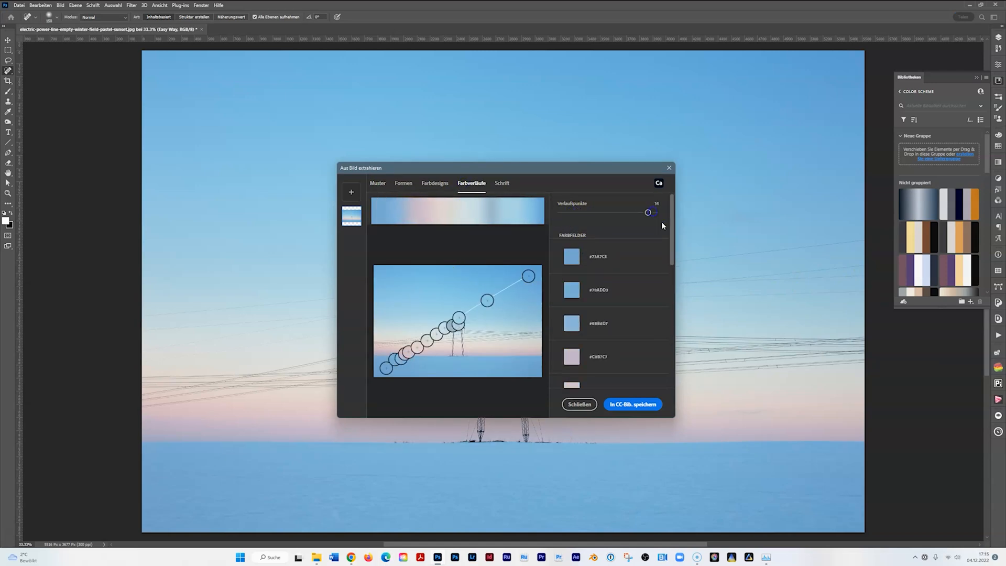
{"action": "scroll", "coordinate": [591, 367], "scroll_direction": "down", "scroll_amount": 1}
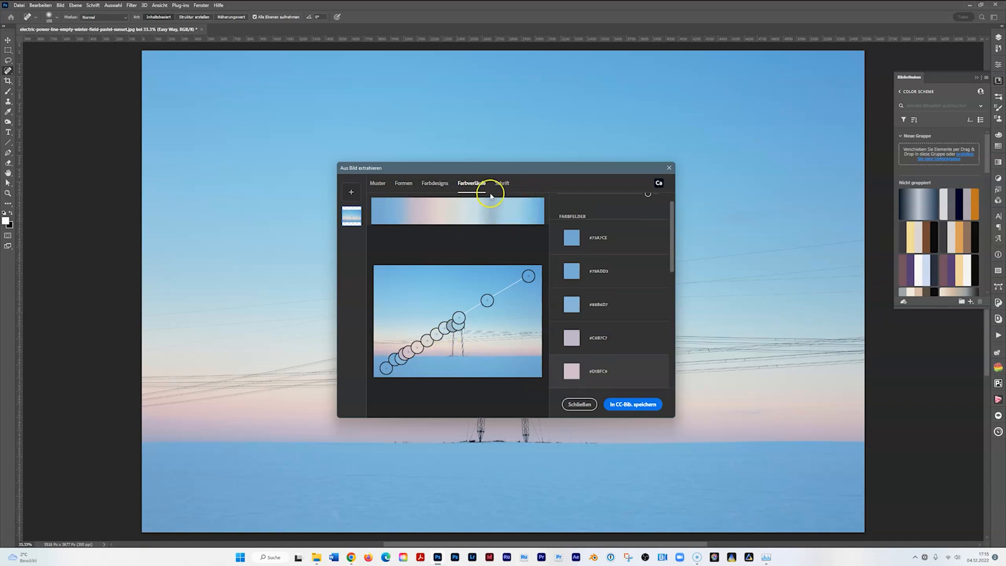
{"action": "left_click_drag", "start_coordinate": [451, 328], "coordinate": [482, 324]}
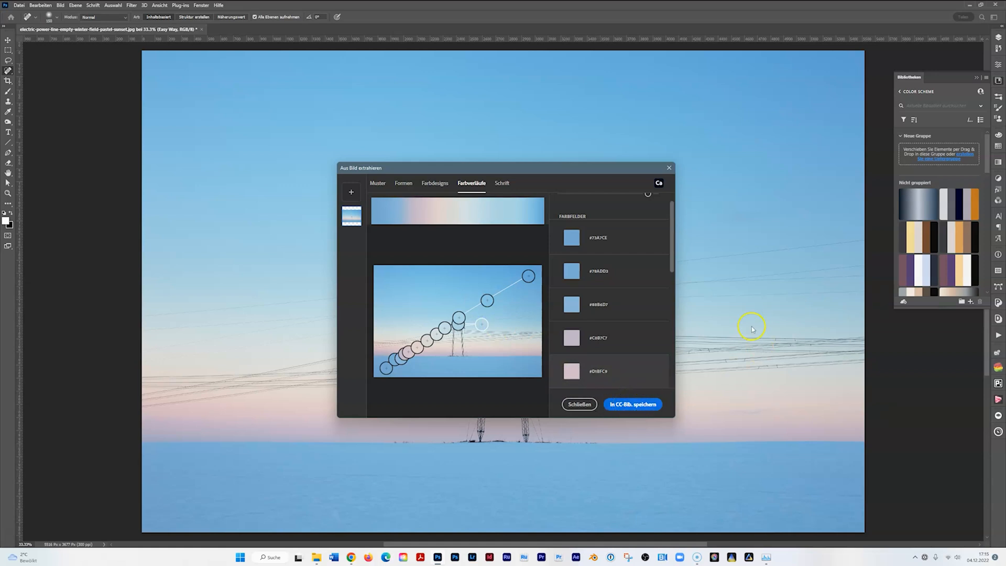
{"action": "left_click", "coordinate": [669, 169]}
- Add the Pastell Journey gradient from the library as a fill layer and release it from its clipping mask
{"action": "left_click_drag", "start_coordinate": [951, 310], "coordinate": [948, 481]}
{"action": "scroll", "coordinate": [951, 381], "scroll_direction": "down", "scroll_amount": 10}
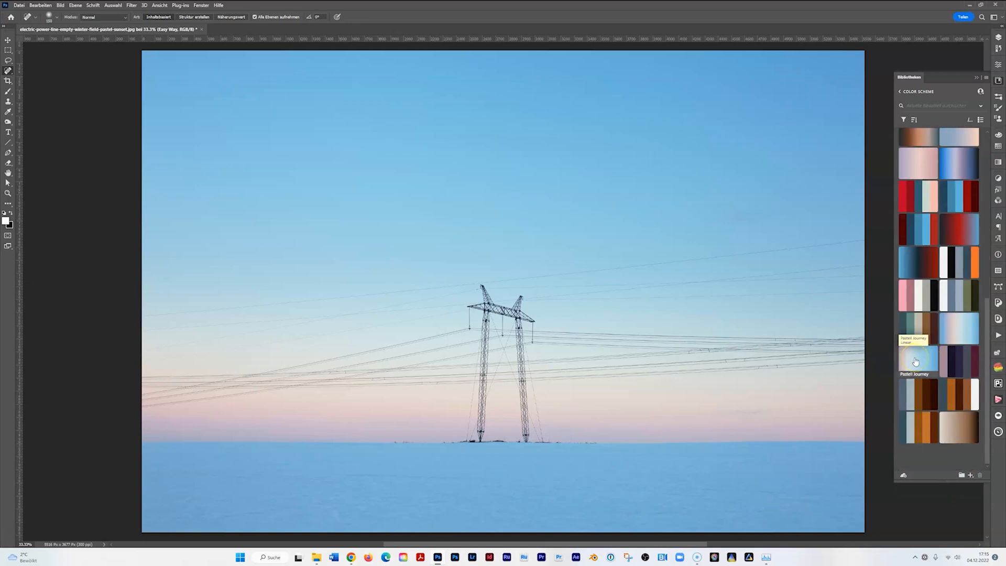
{"action": "left_click", "coordinate": [916, 361]}
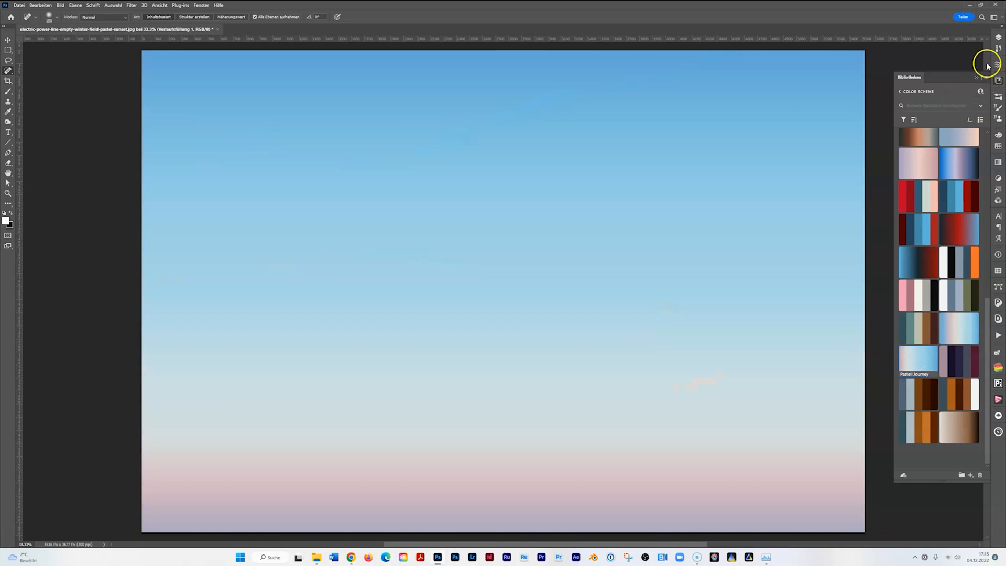
{"action": "left_click", "coordinate": [999, 37]}
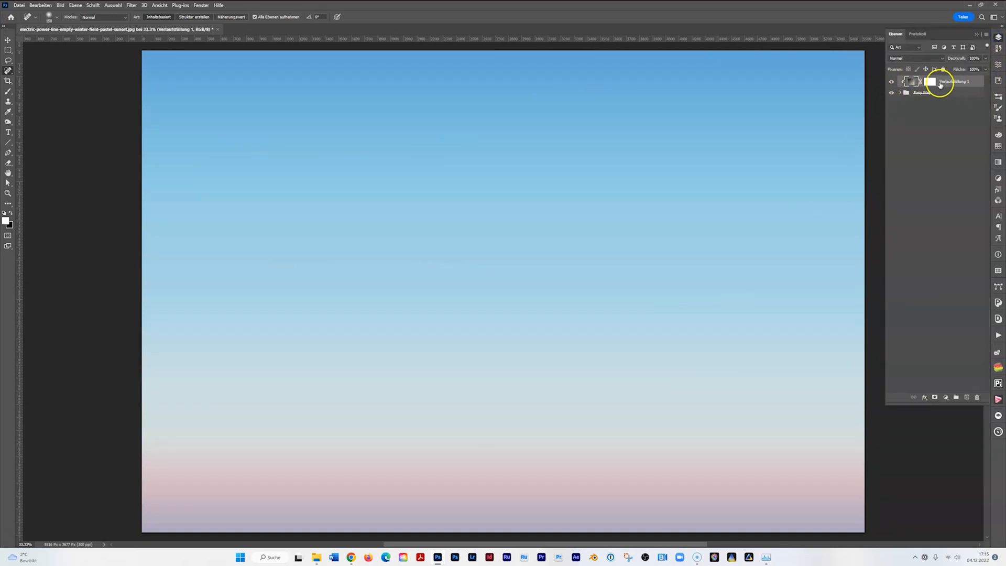
{"action": "left_click", "coordinate": [947, 87], "text": "alt"}
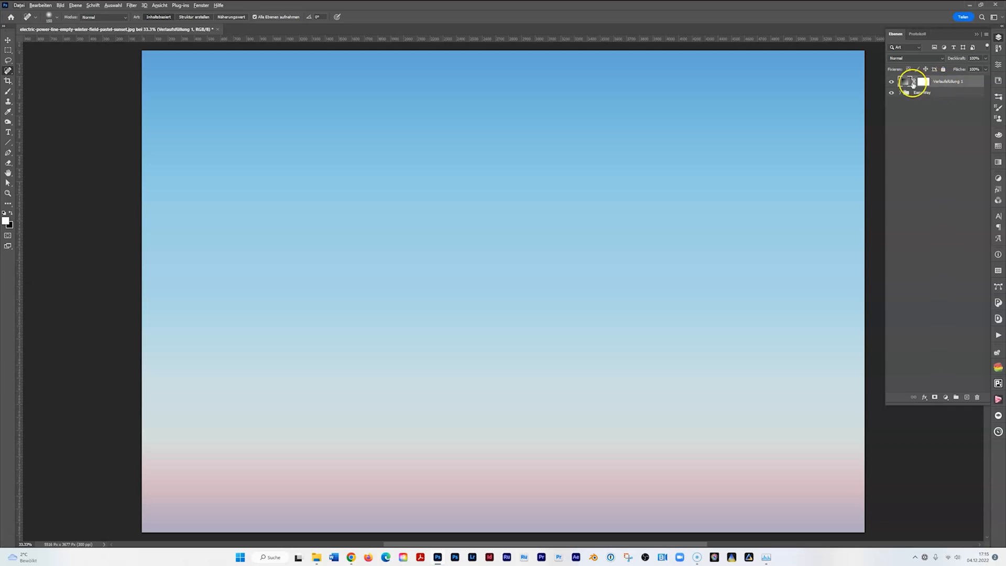
- Hide the gradient fill layer and delete its layer mask
{"action": "left_click", "coordinate": [892, 83]}
{"action": "left_click", "coordinate": [892, 82]}
{"action": "left_click", "coordinate": [892, 82]}
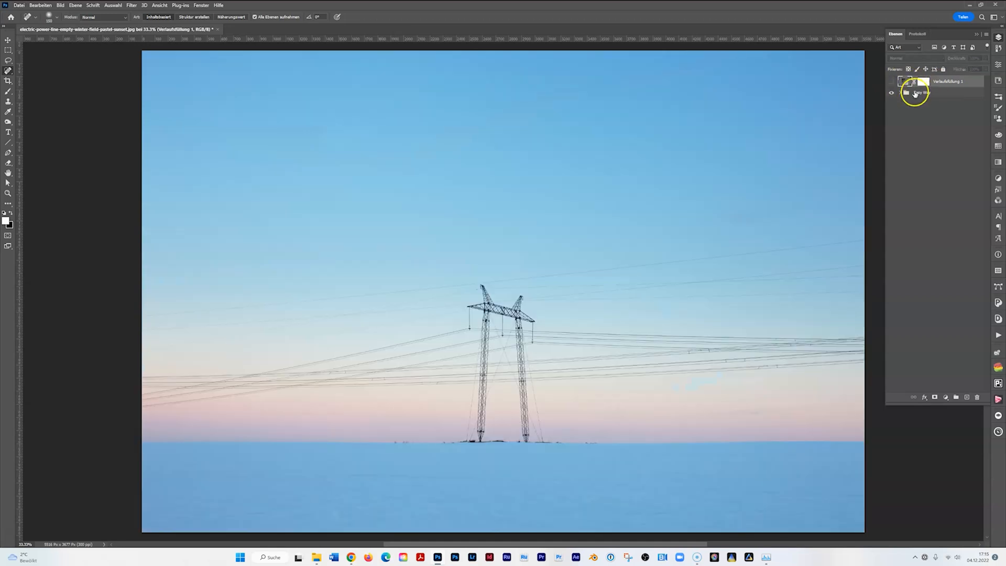
{"action": "left_click", "coordinate": [924, 82]}
{"action": "left_click_drag", "start_coordinate": [924, 82], "coordinate": [978, 397]}
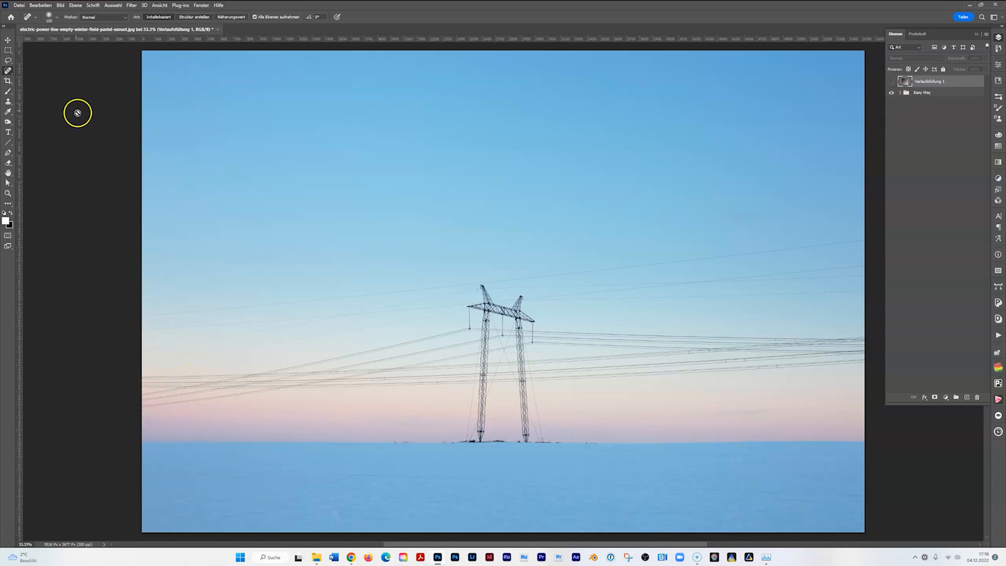
- Select the whole sky down to the horizon, show the gradient fill layer and mask it to that selection
{"action": "left_click", "coordinate": [8, 50]}
{"action": "left_click_drag", "start_coordinate": [142, 51], "coordinate": [868, 444]}
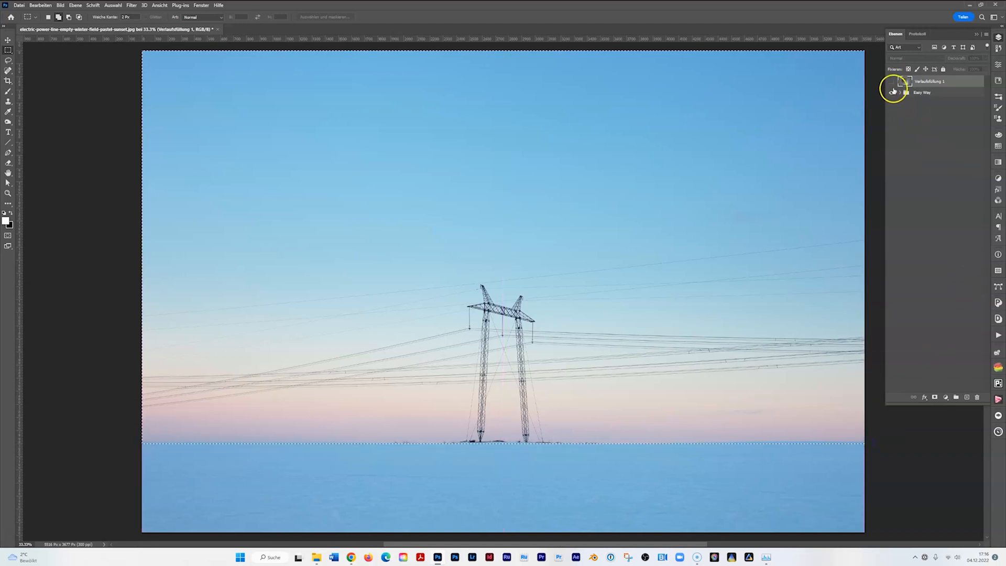
{"action": "left_click", "coordinate": [892, 81]}
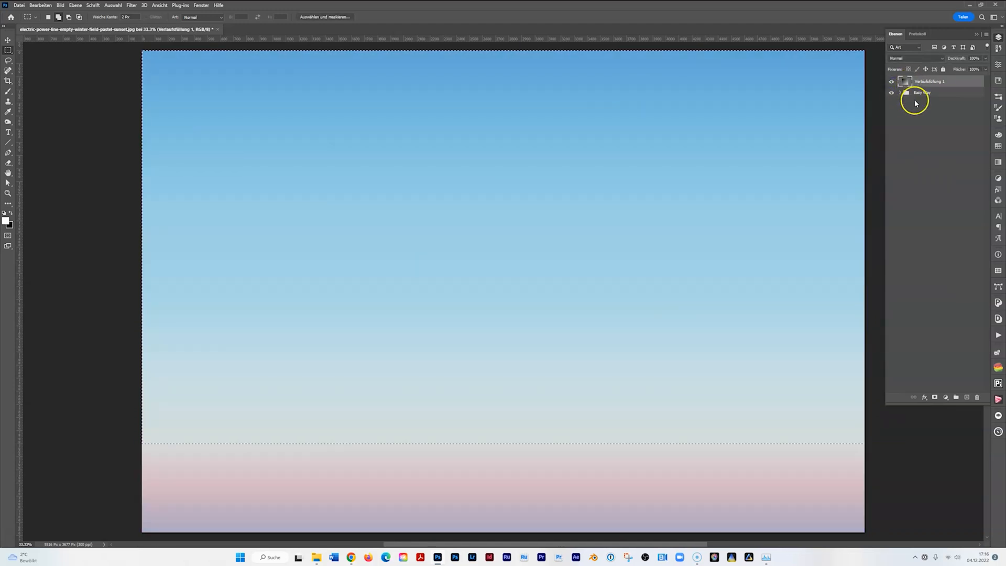
{"action": "left_click", "coordinate": [935, 397]}
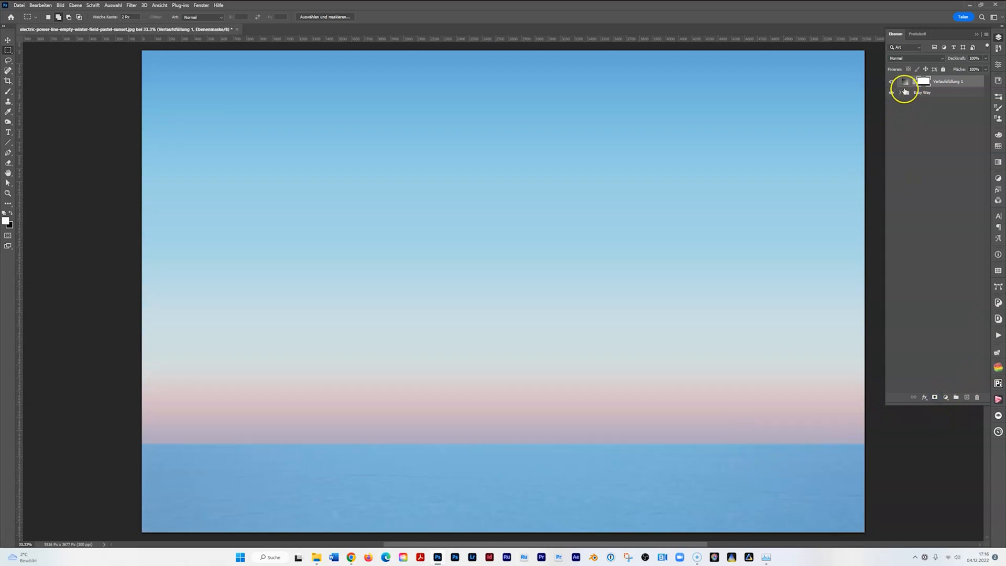
- Compare the masked gradient sky with the original photo by switching the gradient fill layer's visibility
{"action": "left_click", "coordinate": [892, 82]}
{"action": "left_click", "coordinate": [893, 82]}
{"action": "left_click", "coordinate": [893, 82]}
{"action": "left_click", "coordinate": [891, 82]}
{"action": "left_click", "coordinate": [892, 83]}
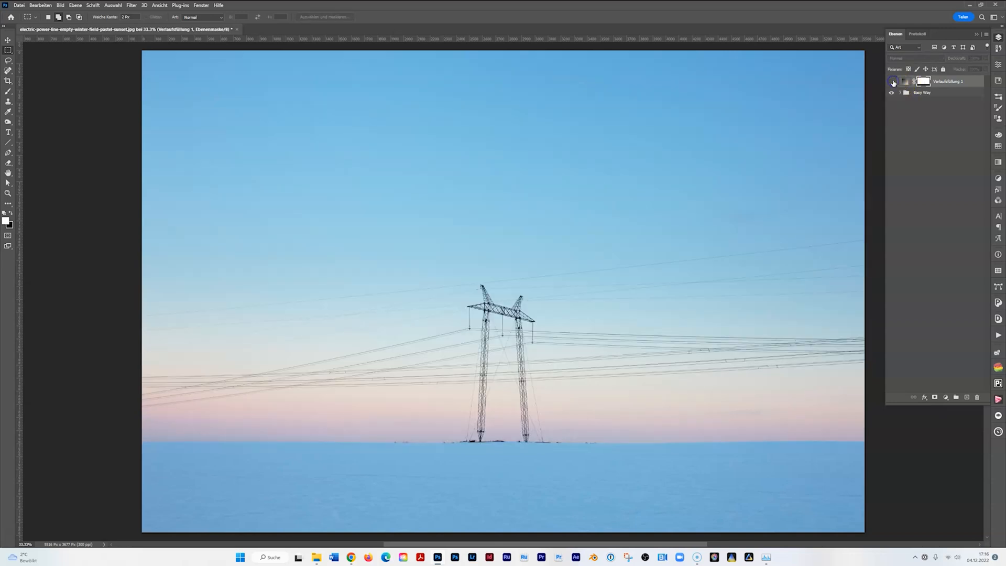
{"action": "left_click", "coordinate": [893, 82]}
{"action": "left_click", "coordinate": [893, 82]}
{"action": "left_click", "coordinate": [892, 83]}
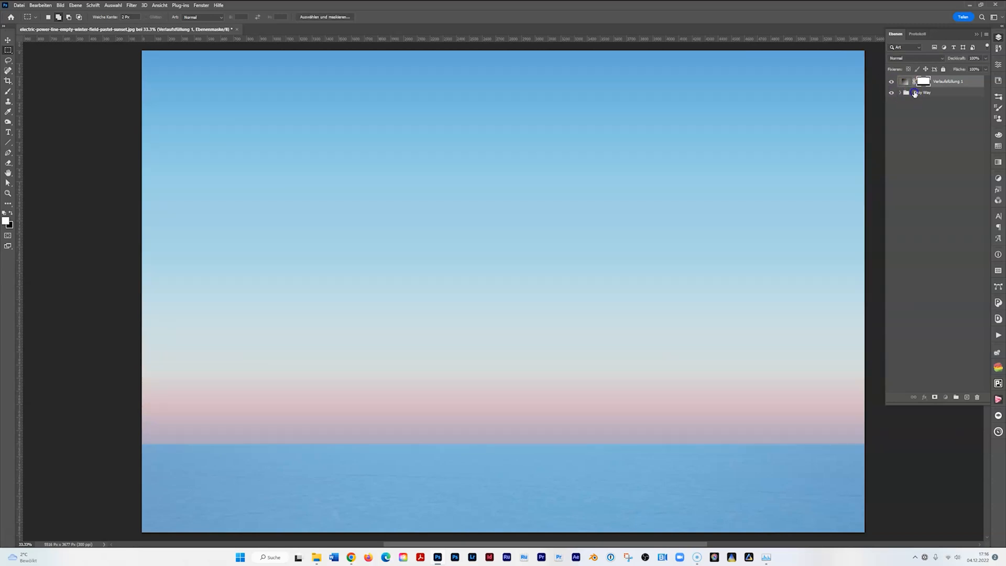
- Place the Easy Way group above the gradient fill layer and shift it right to expose a strip of the gradient
{"action": "left_click_drag", "start_coordinate": [917, 80], "coordinate": [888, 124]}
{"action": "left_click", "coordinate": [903, 82]}
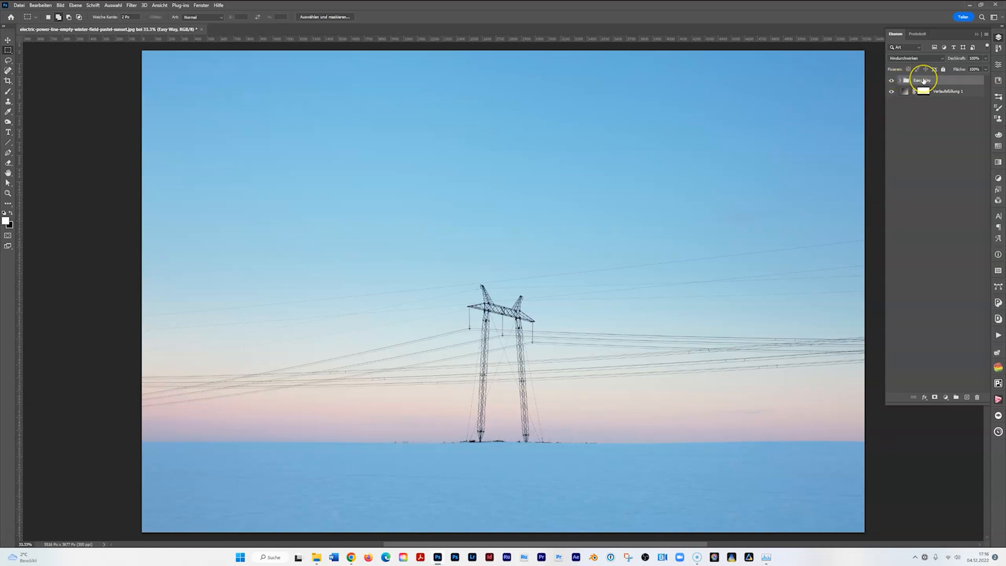
{"action": "key", "text": "ctrl+t"}
{"action": "left_click_drag", "start_coordinate": [532, 307], "coordinate": [657, 308]}
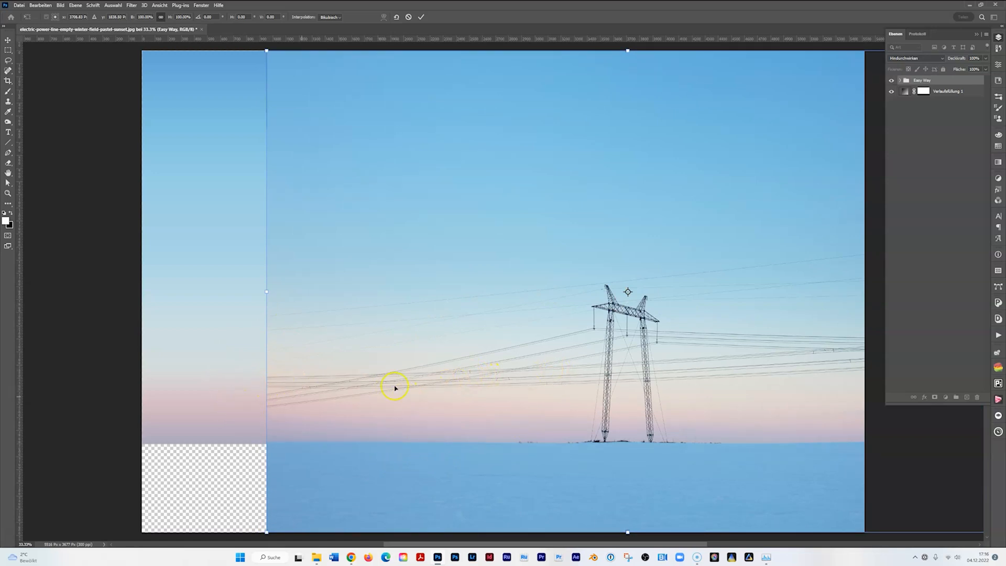
- Open the gradient fill layer's settings clear of the exposed gradient strip
{"action": "left_click", "coordinate": [904, 91]}
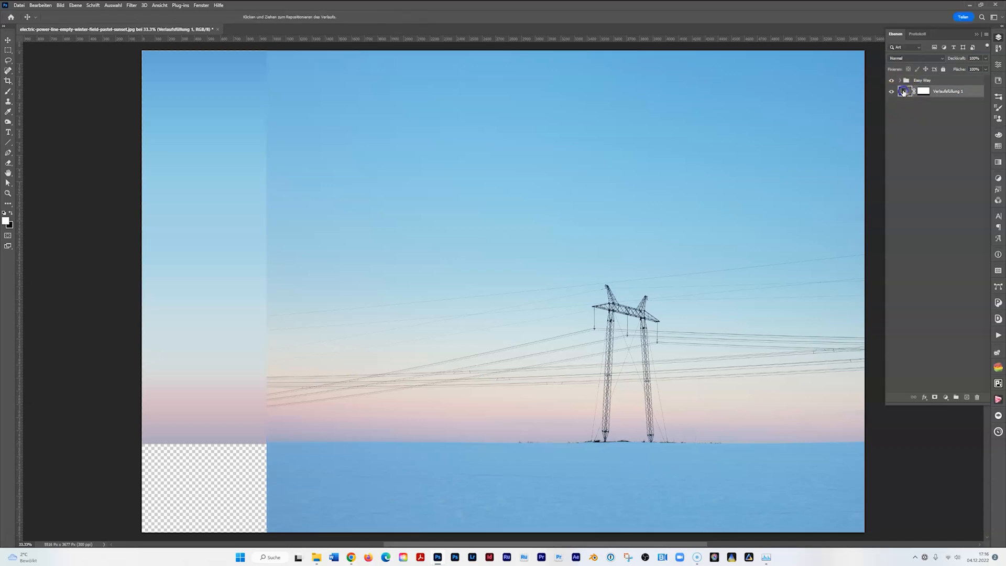
{"action": "left_click_drag", "start_coordinate": [662, 128], "coordinate": [623, 129]}
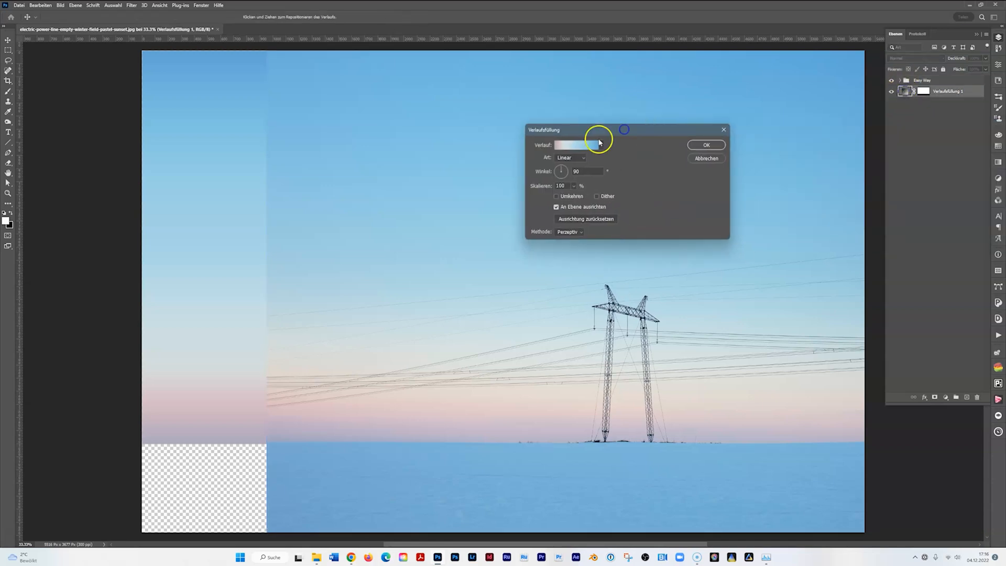
{"action": "left_click", "coordinate": [576, 145]}
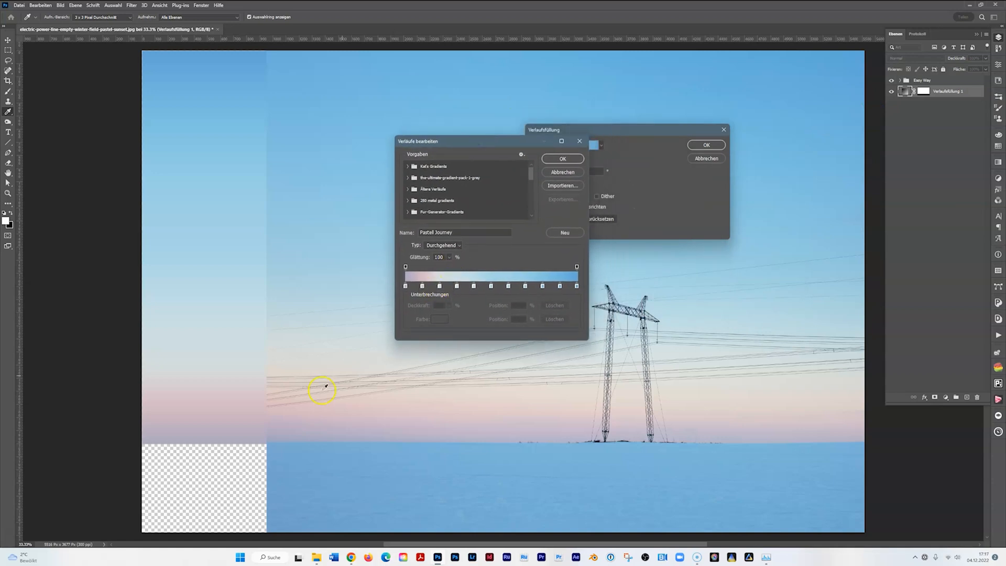
{"action": "double_click", "coordinate": [439, 286]}
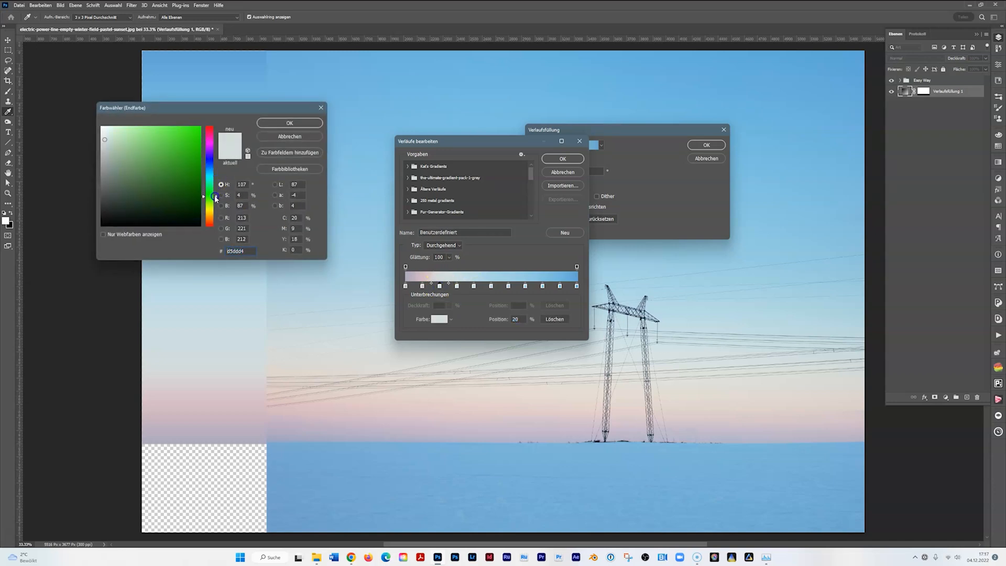
{"action": "left_click_drag", "start_coordinate": [215, 199], "coordinate": [214, 206]}
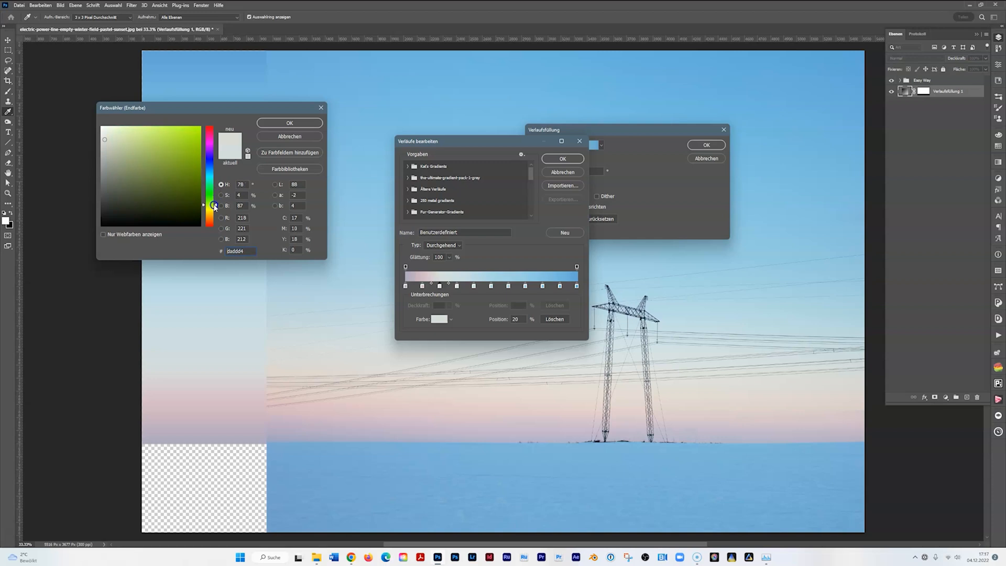
{"action": "left_click_drag", "start_coordinate": [215, 205], "coordinate": [218, 200]}
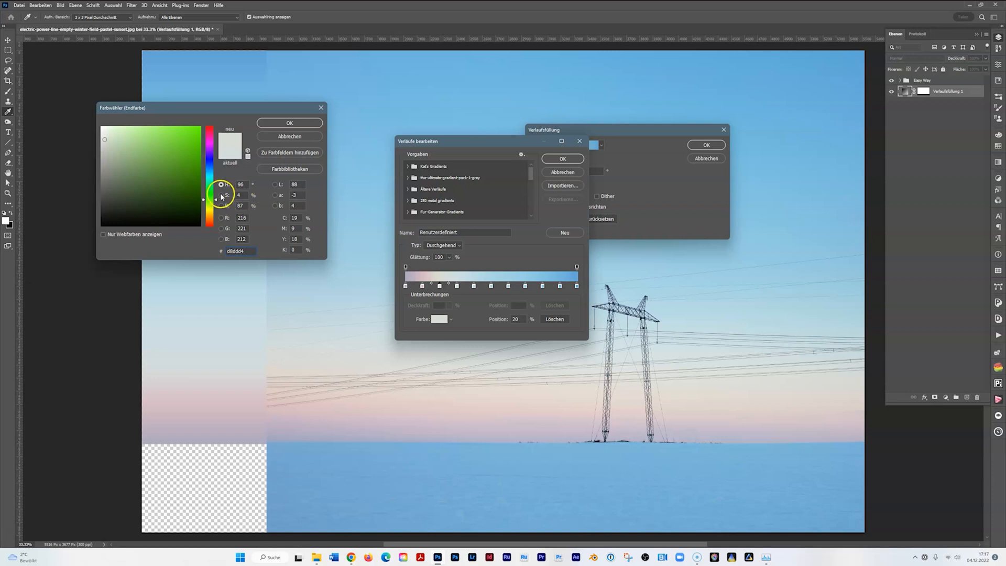
{"action": "left_click", "coordinate": [221, 195]}
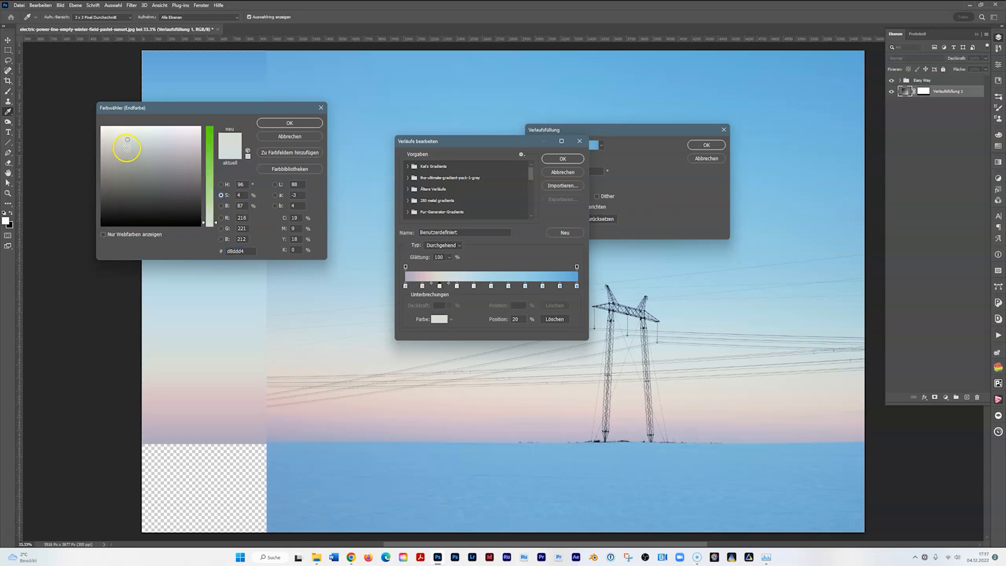
{"action": "left_click", "coordinate": [127, 147]}
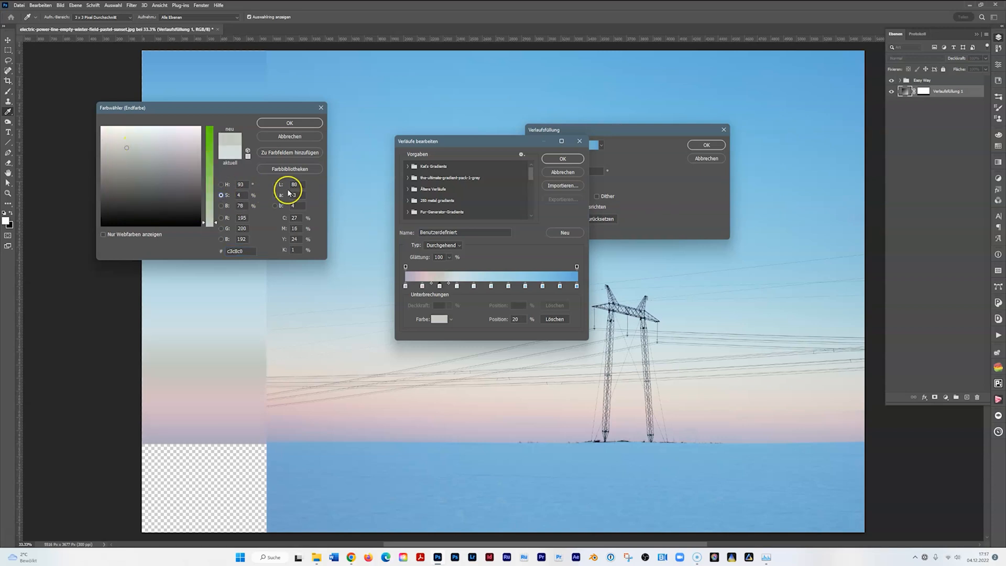
{"action": "left_click", "coordinate": [293, 136]}
{"action": "left_click", "coordinate": [569, 173]}
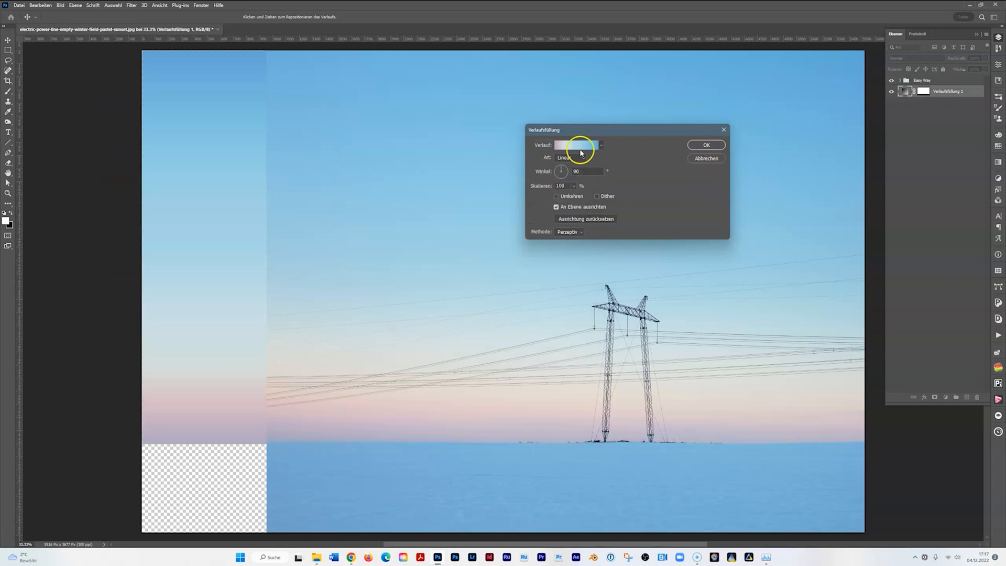
- Recolor the gradient's stop at 20% to a warmer tone with a hue of about 82° (daddd4) and apply it
{"action": "left_click", "coordinate": [575, 147]}
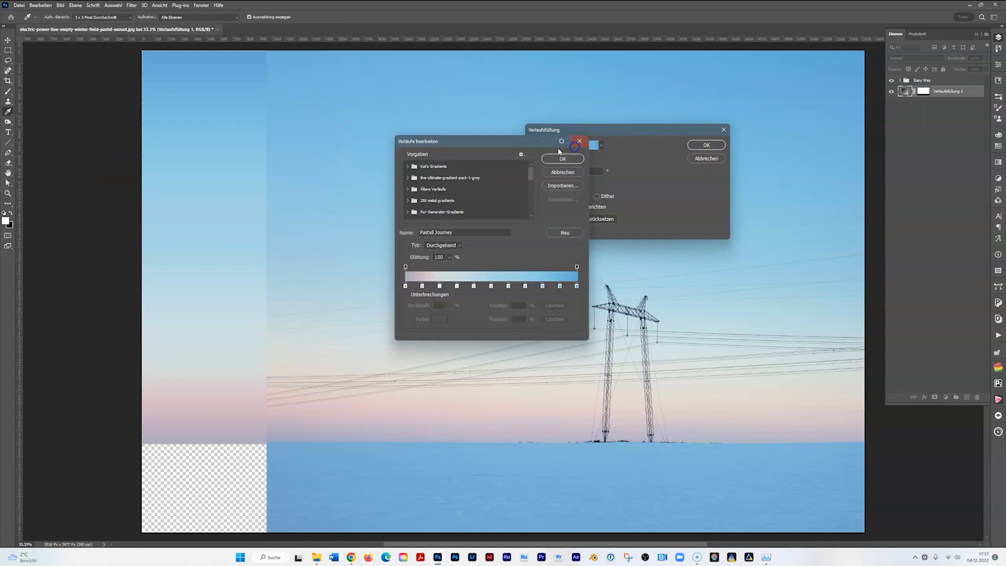
{"action": "left_click", "coordinate": [439, 286]}
{"action": "double_click", "coordinate": [440, 286]}
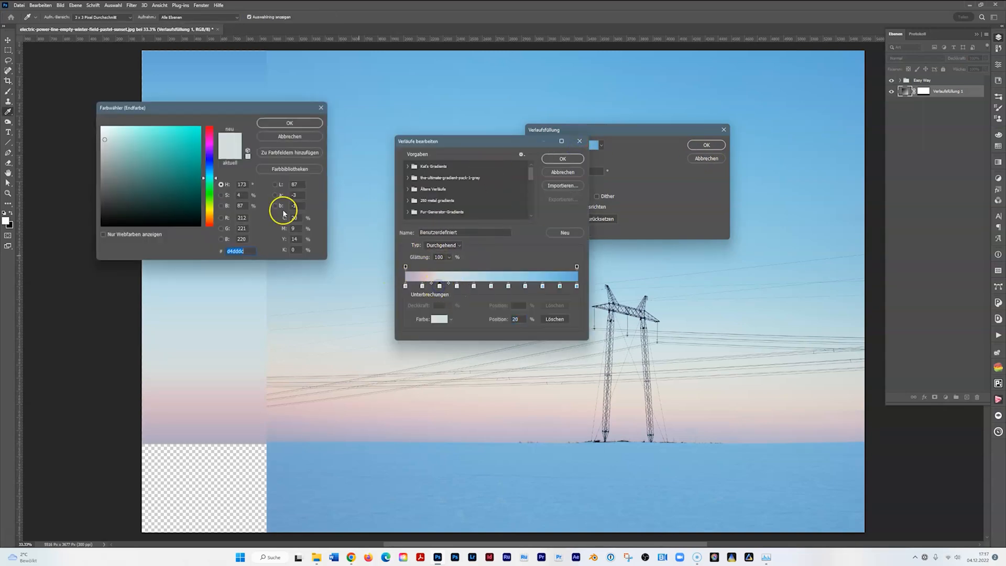
{"action": "left_click_drag", "start_coordinate": [214, 179], "coordinate": [218, 201]}
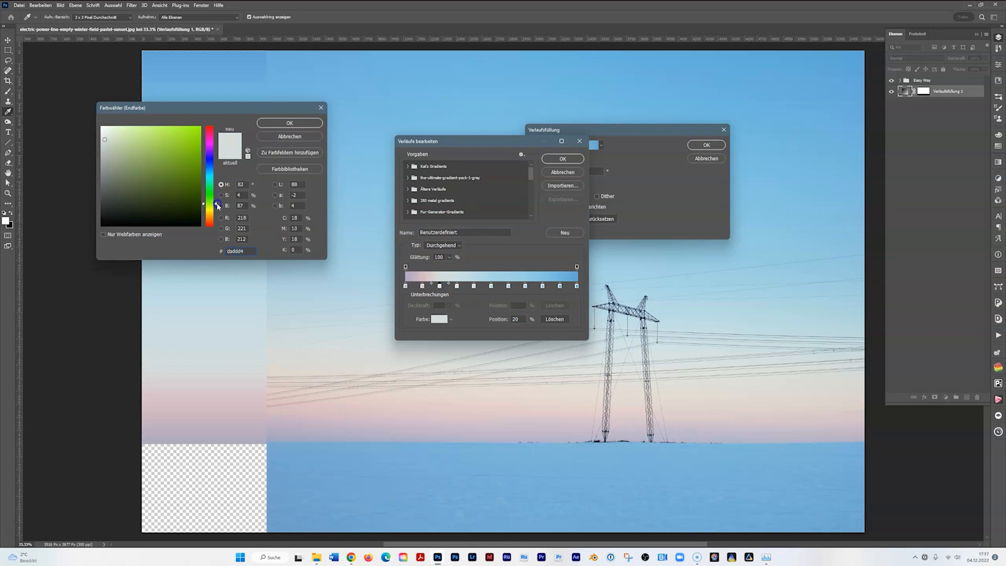
{"action": "left_click", "coordinate": [290, 123]}
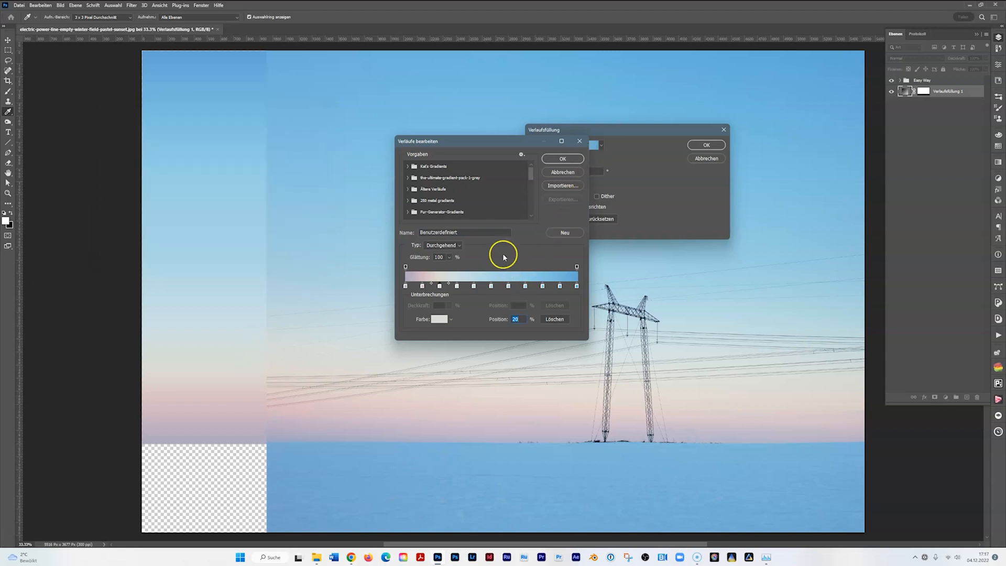
{"action": "left_click", "coordinate": [562, 158]}
{"action": "left_click", "coordinate": [706, 145]}
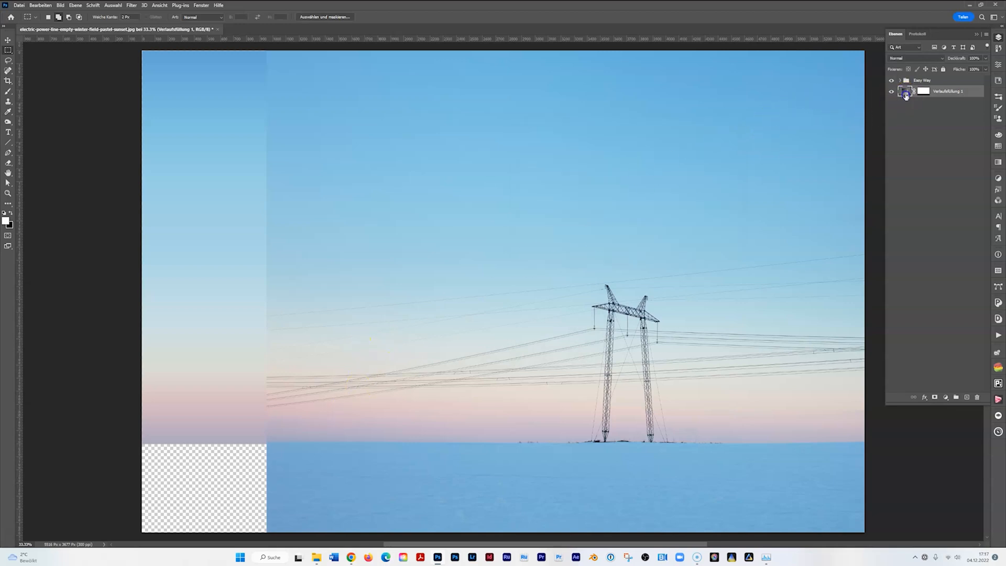
- Shift the gradient's second to fourth color stops slightly toward the pink end, the fourth to 28%, and apply the change
{"action": "double_click", "coordinate": [906, 94]}
{"action": "left_click", "coordinate": [573, 141]}
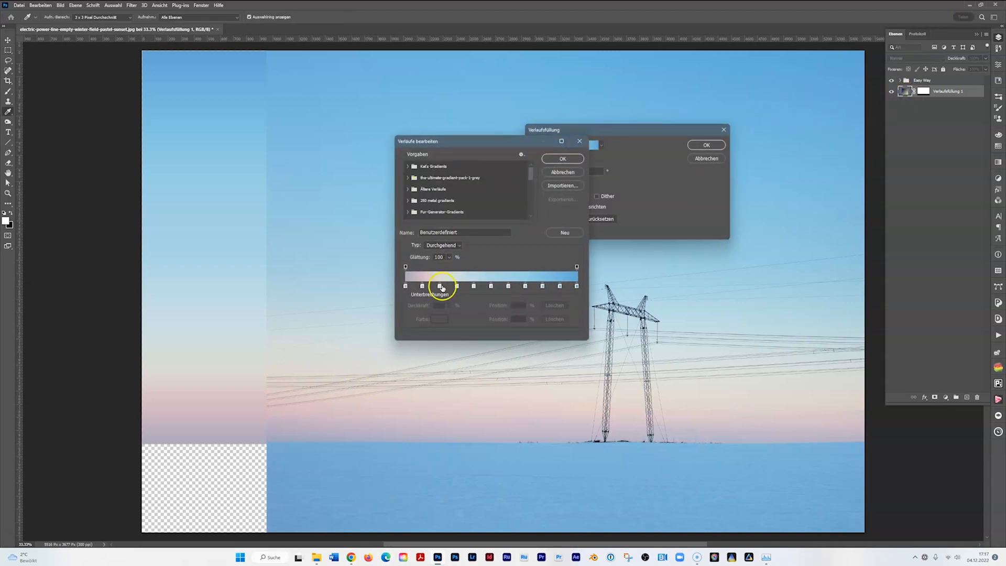
{"action": "left_click_drag", "start_coordinate": [423, 288], "coordinate": [420, 290]}
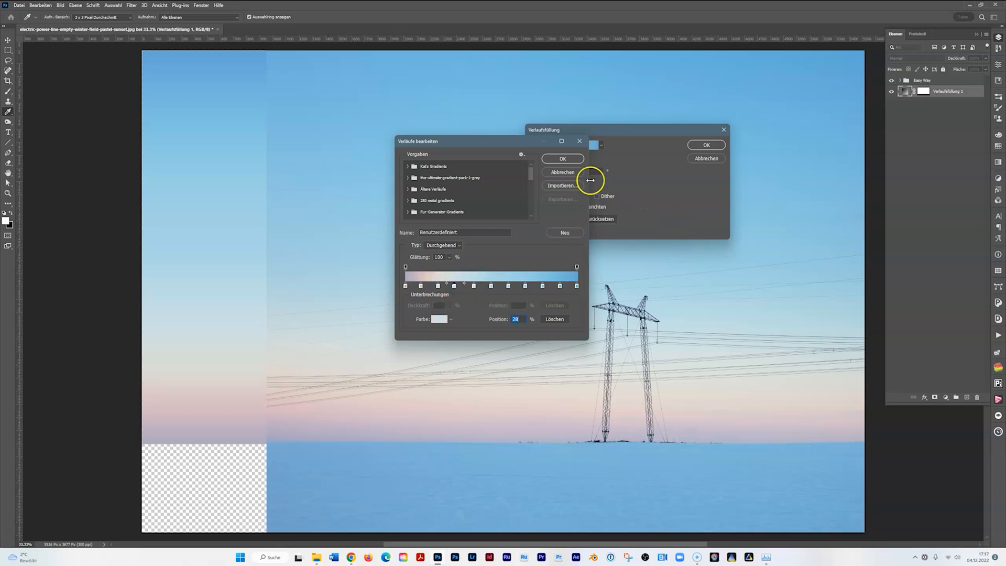
{"action": "left_click", "coordinate": [573, 162]}
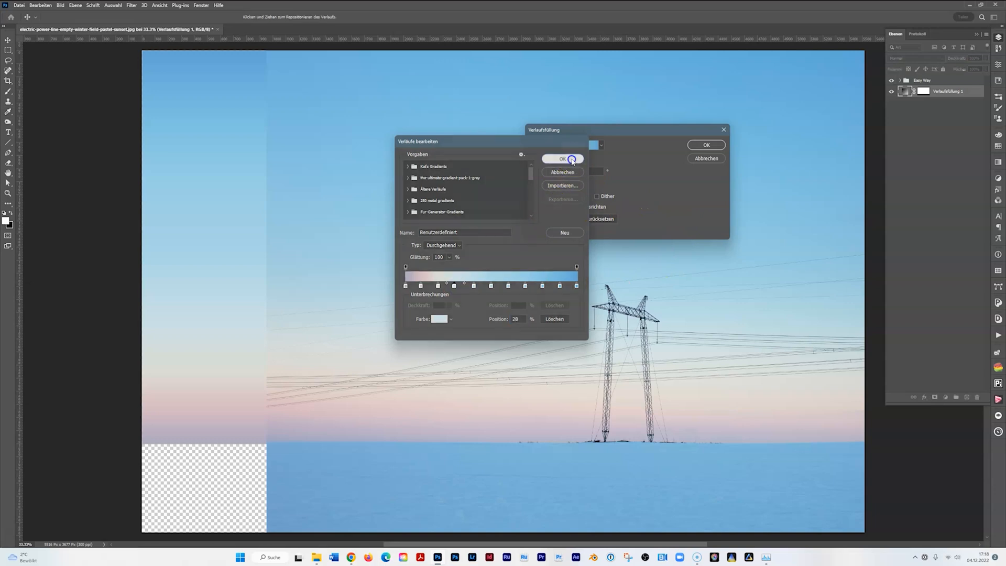
{"action": "left_click", "coordinate": [693, 145]}
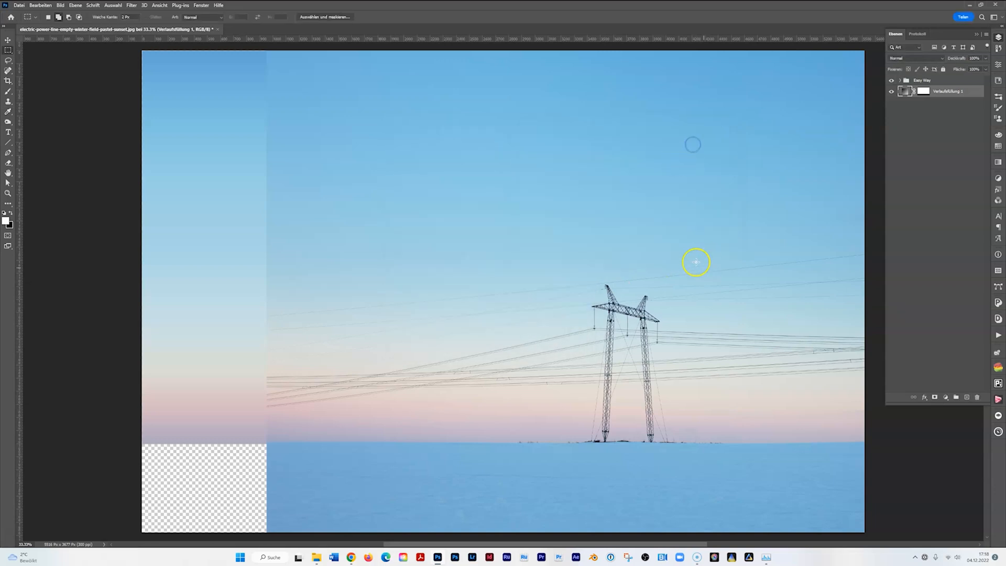
- Shift the Easy Way group back to fill the canvas and place it below the gradient fill layer
{"action": "left_click", "coordinate": [909, 81]}
{"action": "key", "text": "ctrl+t"}
{"action": "left_click_drag", "start_coordinate": [701, 193], "coordinate": [576, 194]}
{"action": "left_click", "coordinate": [423, 18]}
{"action": "left_click_drag", "start_coordinate": [922, 80], "coordinate": [928, 95]}
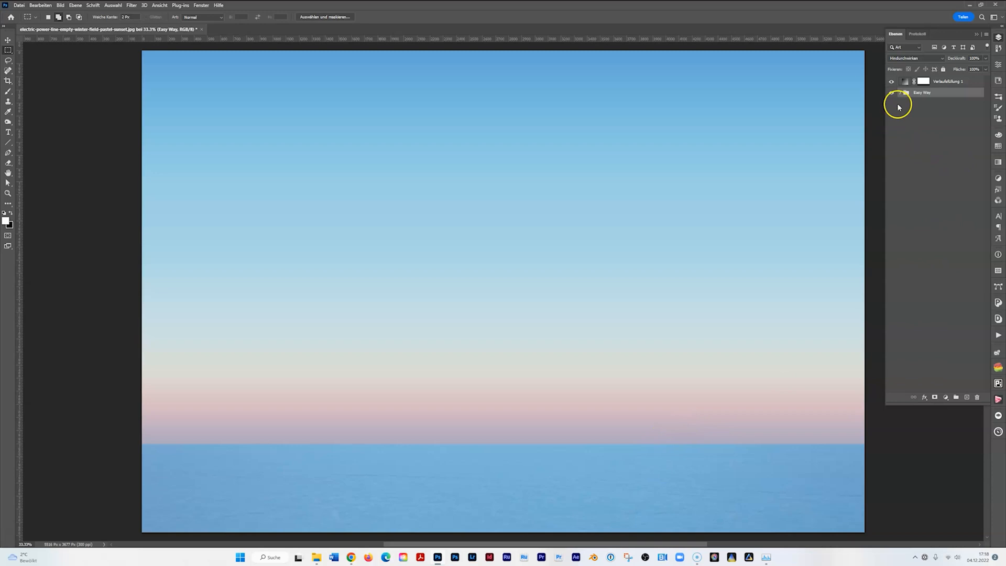
- Sample the snow's blue as the foreground color, then collapse and select the Easy Way group
{"action": "left_click", "coordinate": [8, 39]}
{"action": "left_click", "coordinate": [401, 482]}
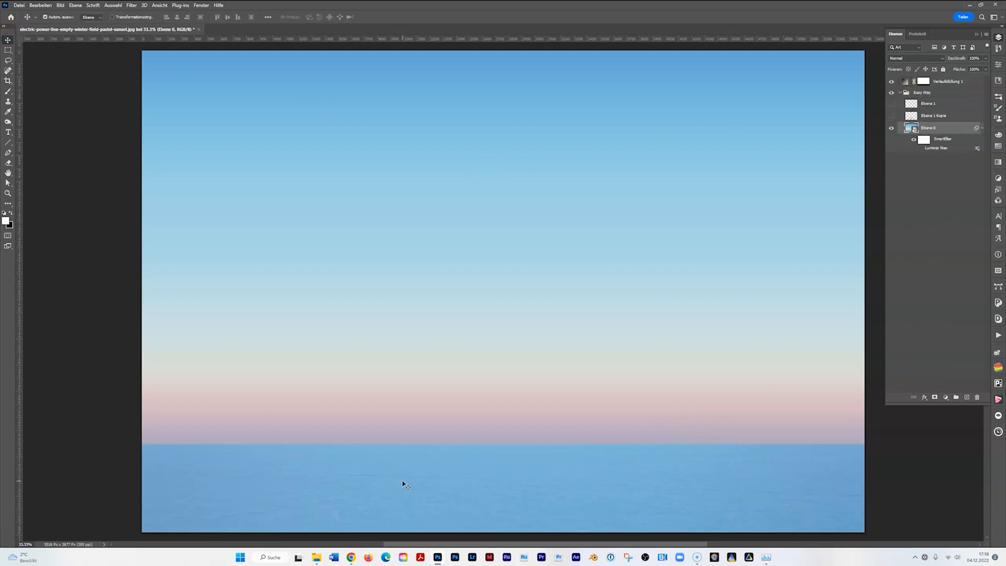
{"action": "left_click", "coordinate": [8, 111]}
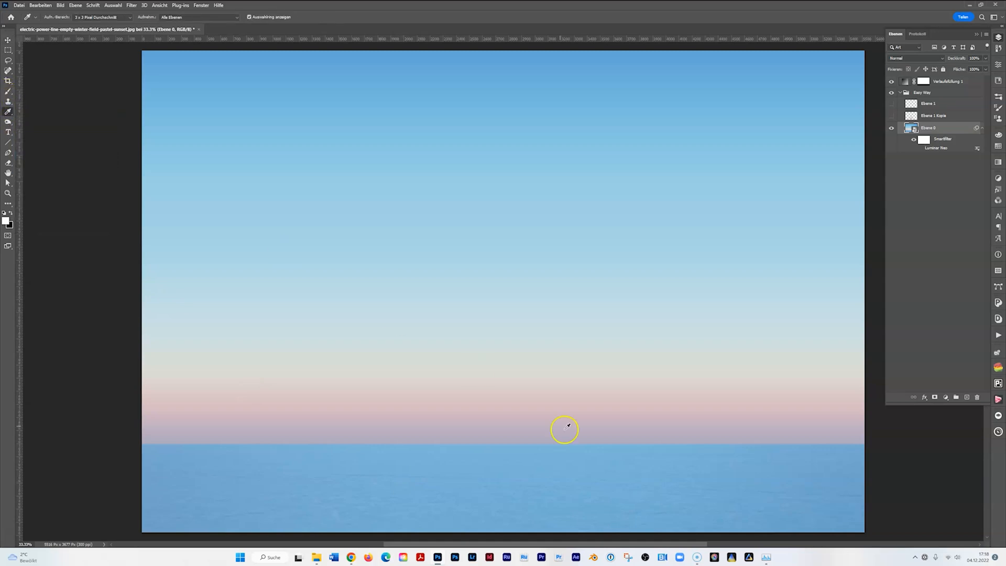
{"action": "left_click", "coordinate": [557, 463]}
{"action": "left_click", "coordinate": [8, 92]}
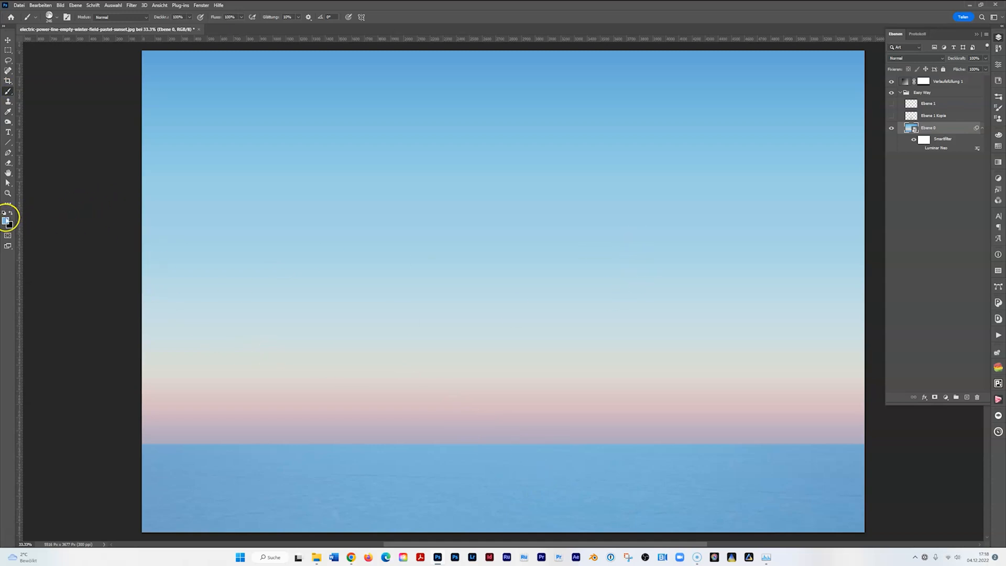
{"action": "left_click", "coordinate": [320, 517], "text": "alt"}
{"action": "left_click", "coordinate": [900, 93]}
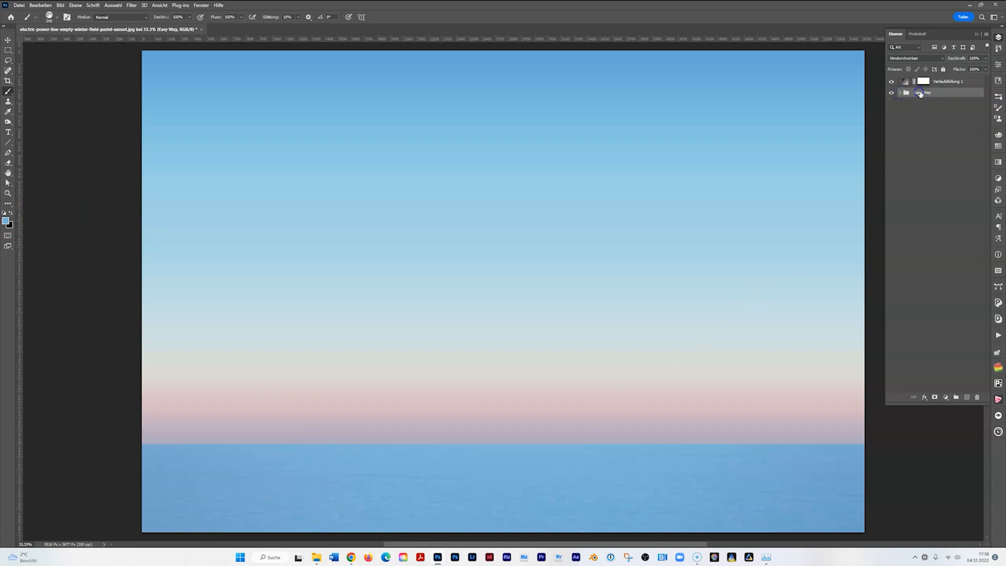
- Add a solid color fill layer in the sampled snow blue (76add3) above the Easy Way group
{"action": "left_click", "coordinate": [946, 397]}
{"action": "left_click", "coordinate": [948, 408]}
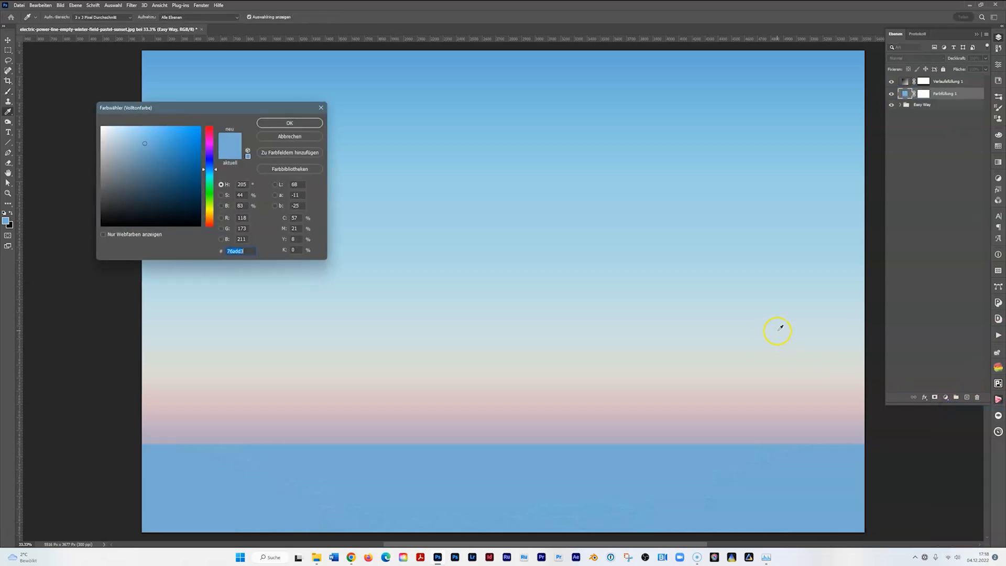
{"action": "left_click", "coordinate": [299, 124]}
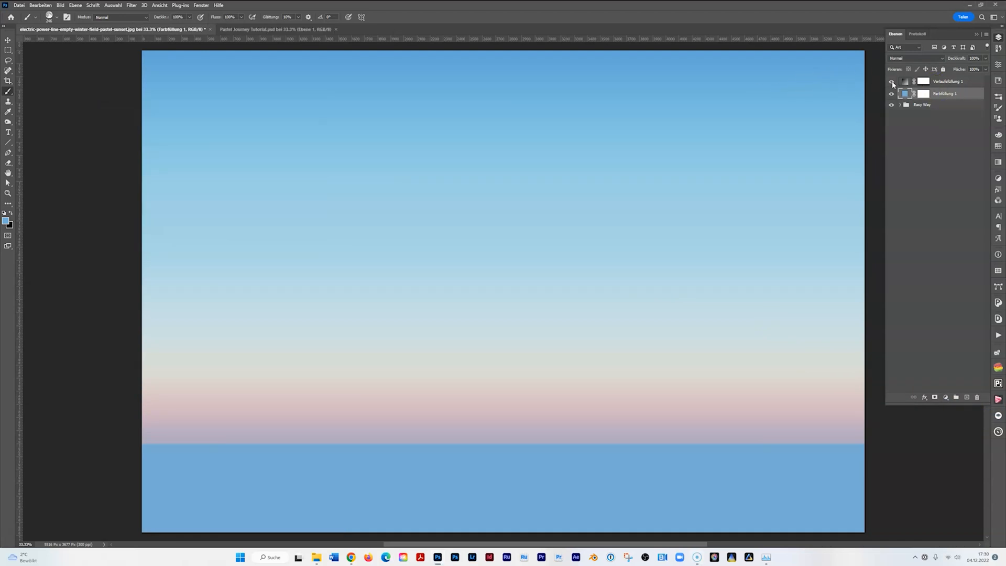
- Hide the gradient fill layer so that the solid color fill is exposed across the whole canvas
{"action": "left_click", "coordinate": [892, 81]}
{"action": "left_click", "coordinate": [892, 82]}
{"action": "left_click", "coordinate": [892, 81]}
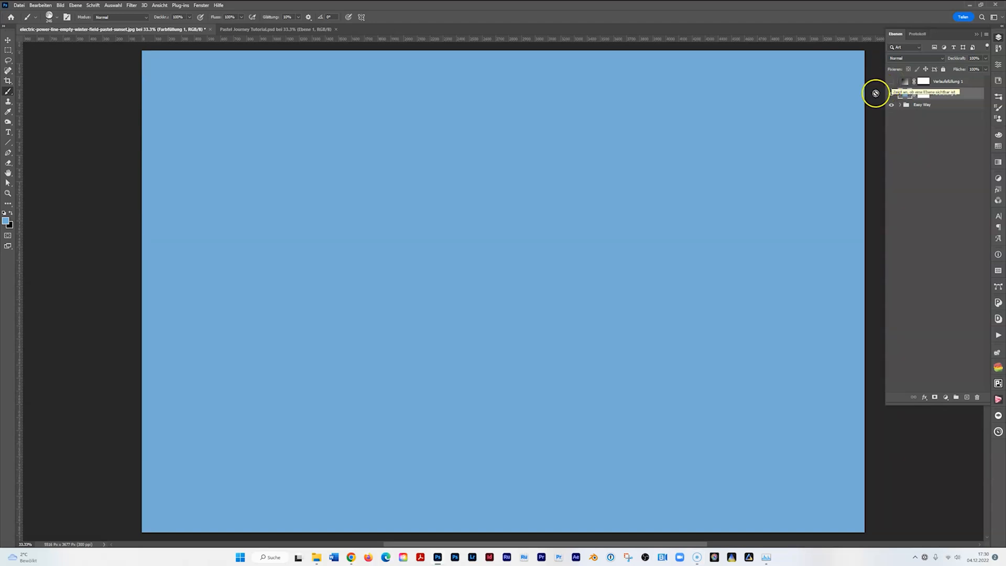
- Add a Bevel & Emboss style with an artist-paper Texture scaled to 1000% to the color fill layer, using Pillow Emboss and Smooth technique
{"action": "key", "text": "ctrl+minus"}
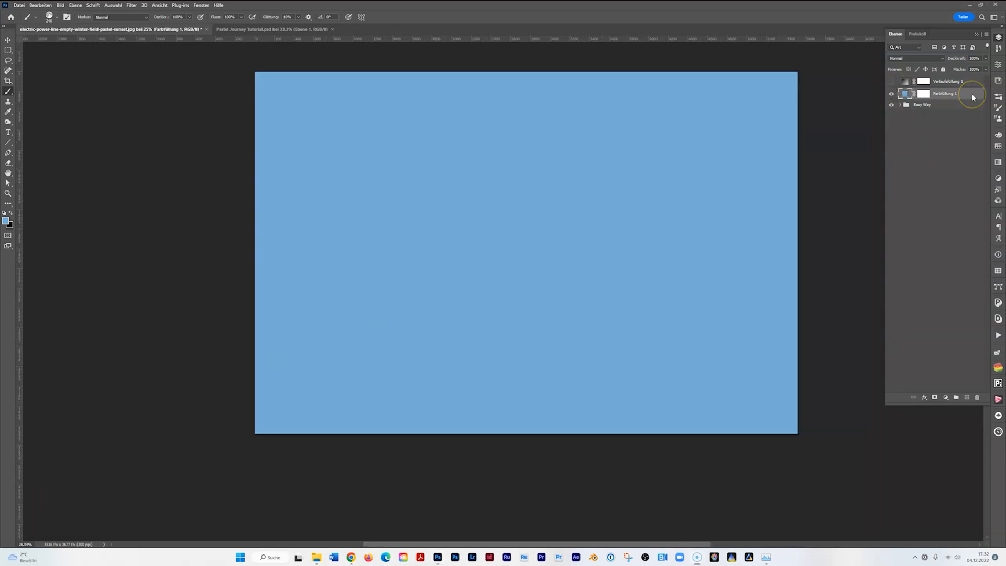
{"action": "double_click", "coordinate": [972, 96]}
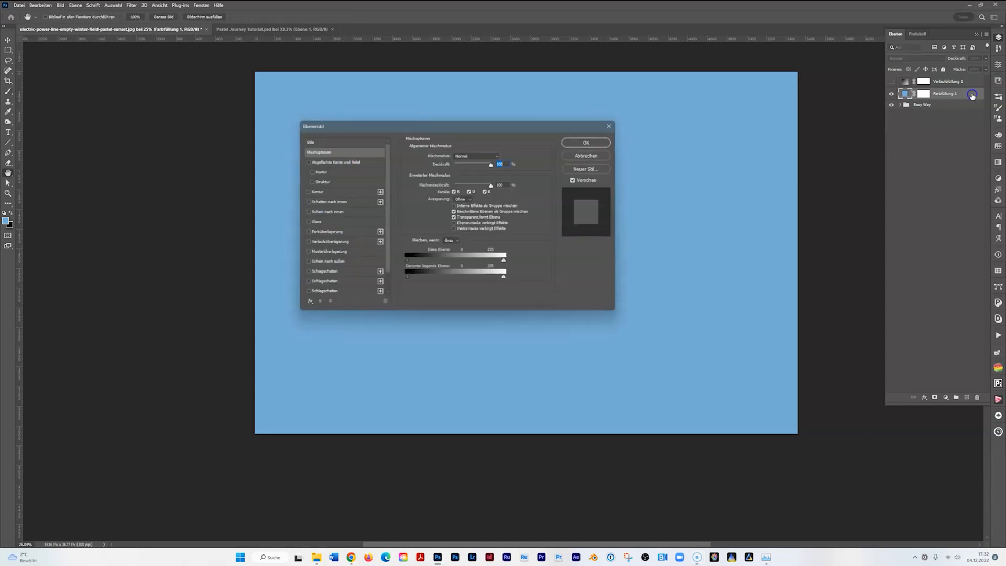
{"action": "left_click", "coordinate": [320, 182]}
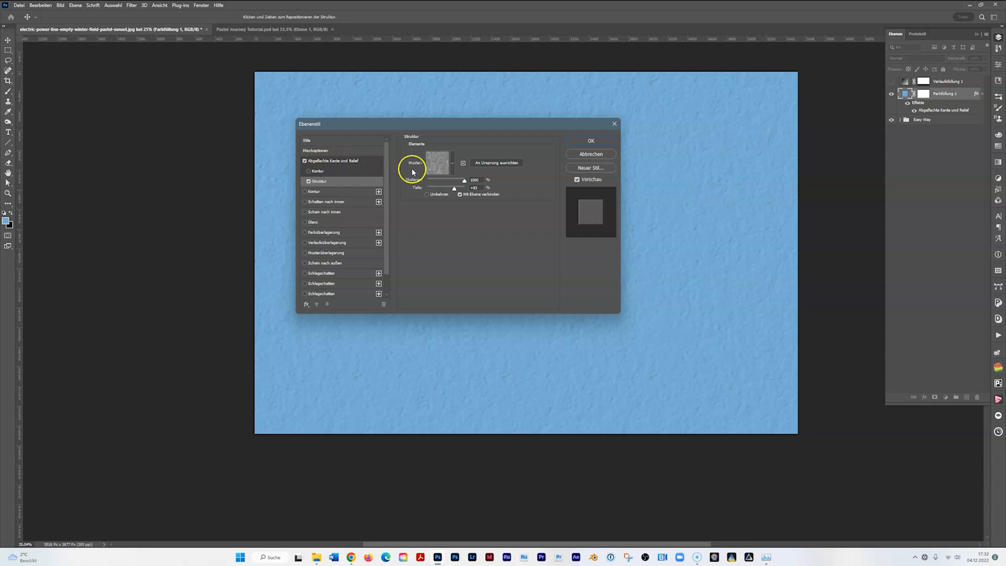
{"action": "left_click", "coordinate": [449, 163]}
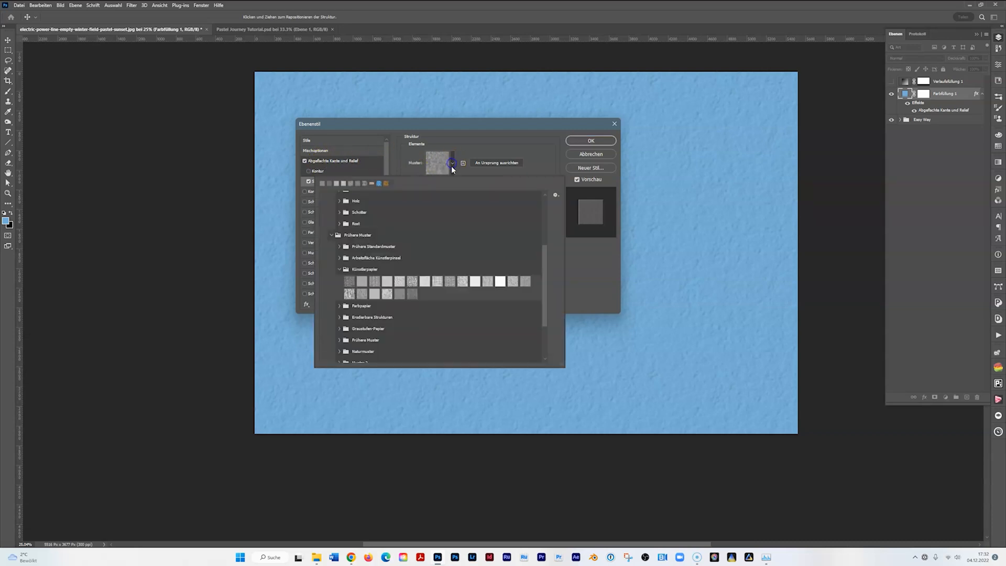
{"action": "left_click", "coordinate": [453, 162]}
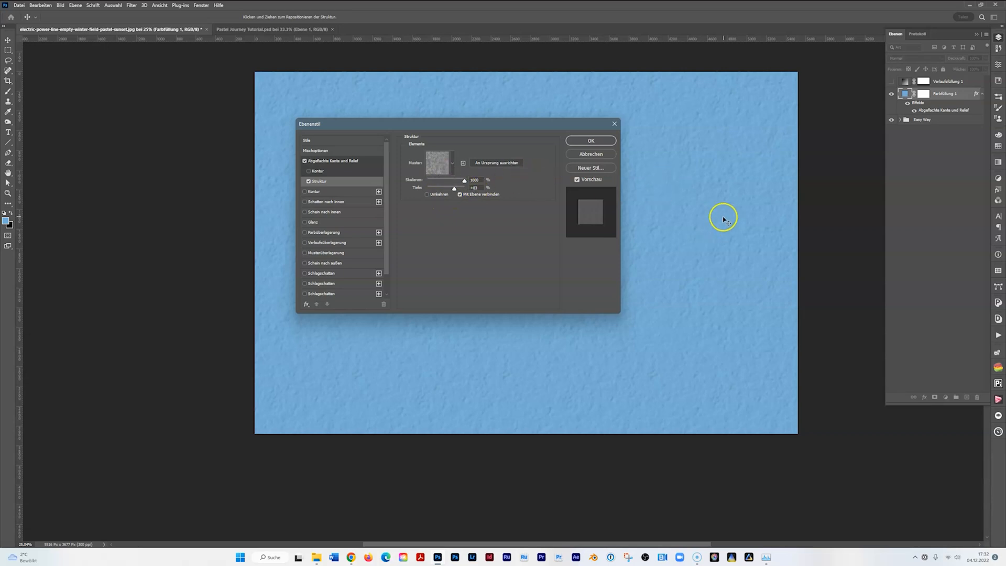
{"action": "left_click", "coordinate": [332, 161]}
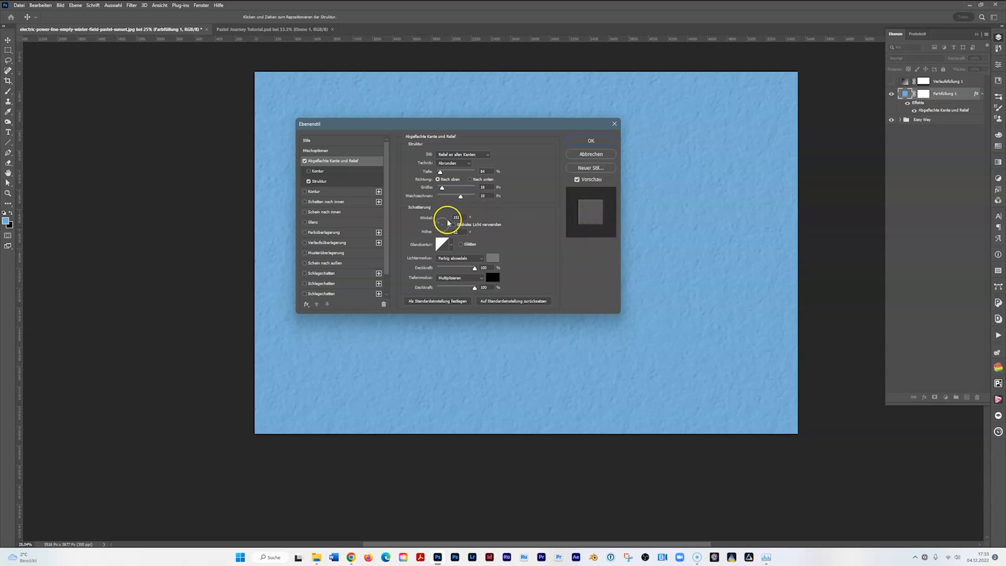
{"action": "left_click", "coordinate": [593, 141]}
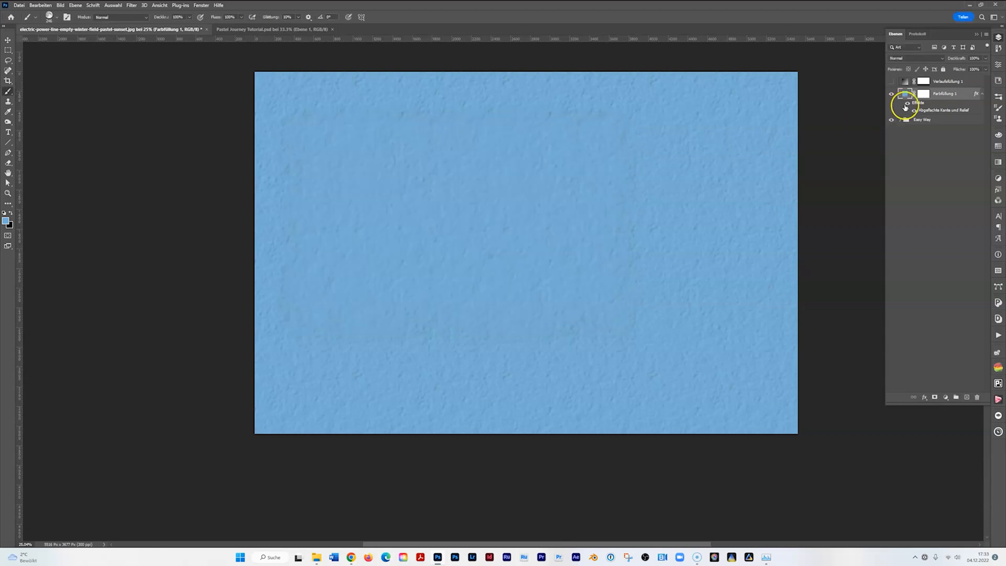
- Convert the color fill's Bevel & Emboss effect into separate layers and hide the two outer relief layers beneath the fill
{"action": "left_click", "coordinate": [943, 113]}
{"action": "right_click", "coordinate": [938, 112]}
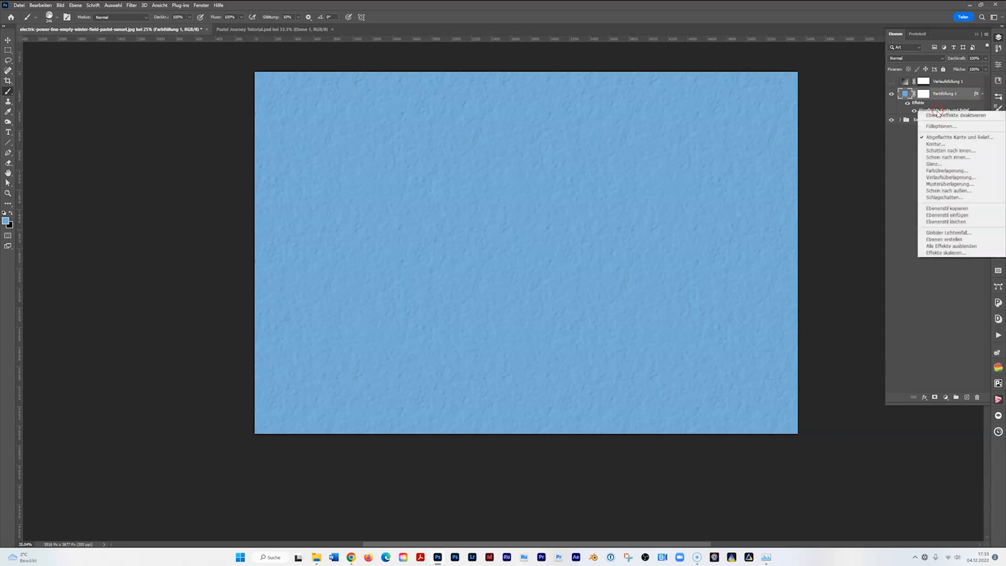
{"action": "left_click", "coordinate": [936, 241]}
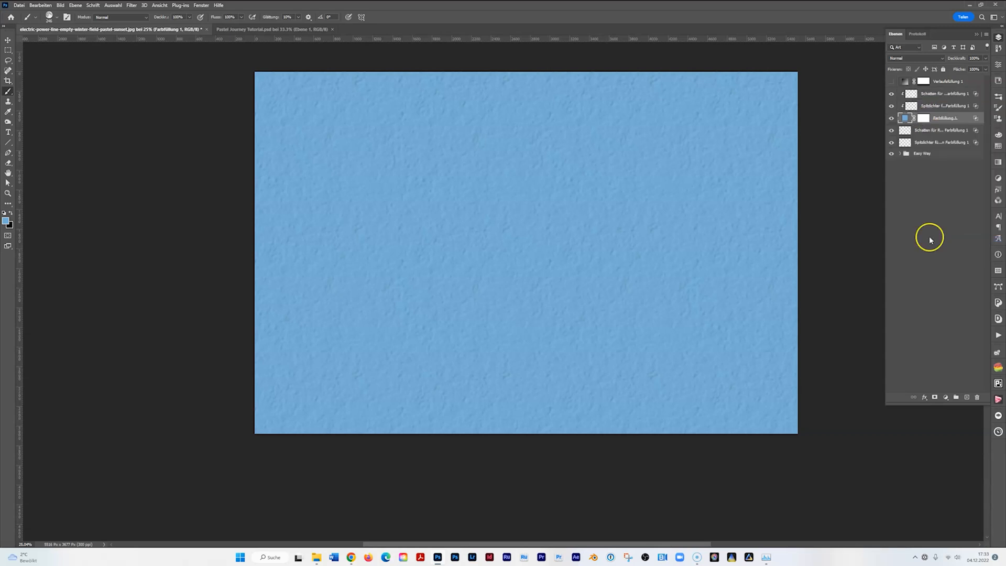
{"action": "left_click", "coordinate": [892, 143]}
- Squash the color fill and its two clipped relief layers into a strip along the image's lower edge, about 18% height, and show the gradient
{"action": "left_click", "coordinate": [937, 94]}
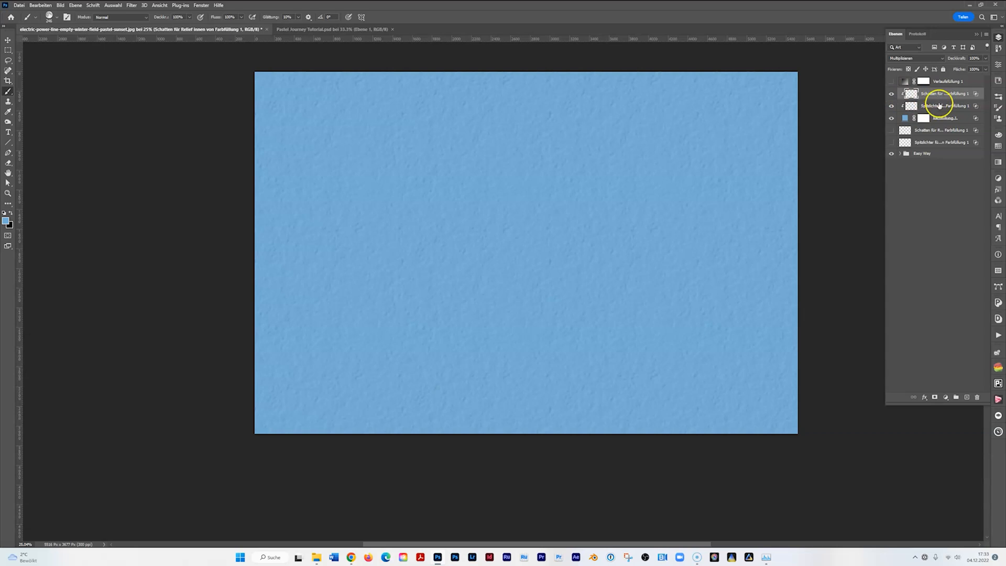
{"action": "left_click", "coordinate": [939, 119], "text": "shift"}
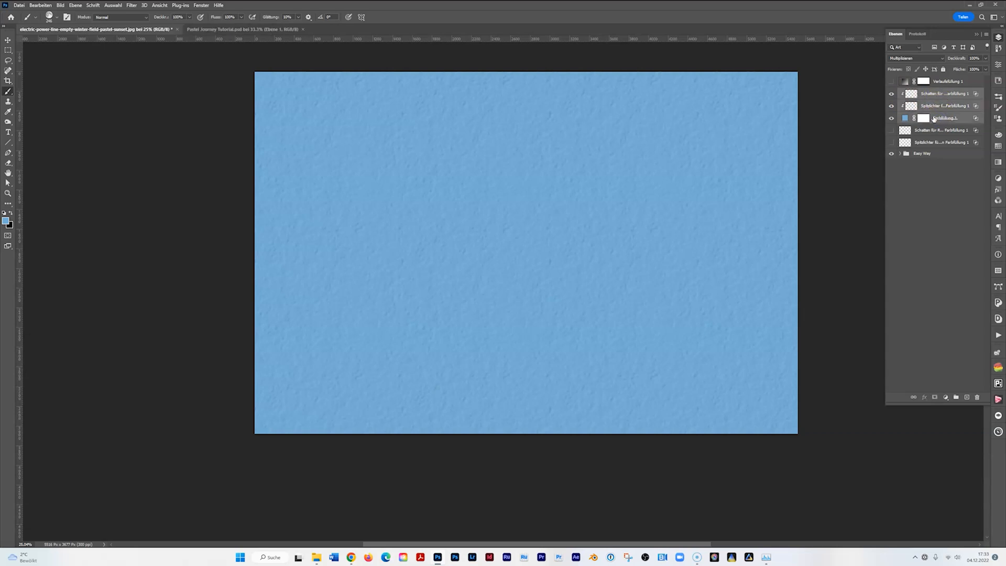
{"action": "key", "text": "ctrl+t"}
{"action": "left_click_drag", "start_coordinate": [527, 459], "coordinate": [525, 434]}
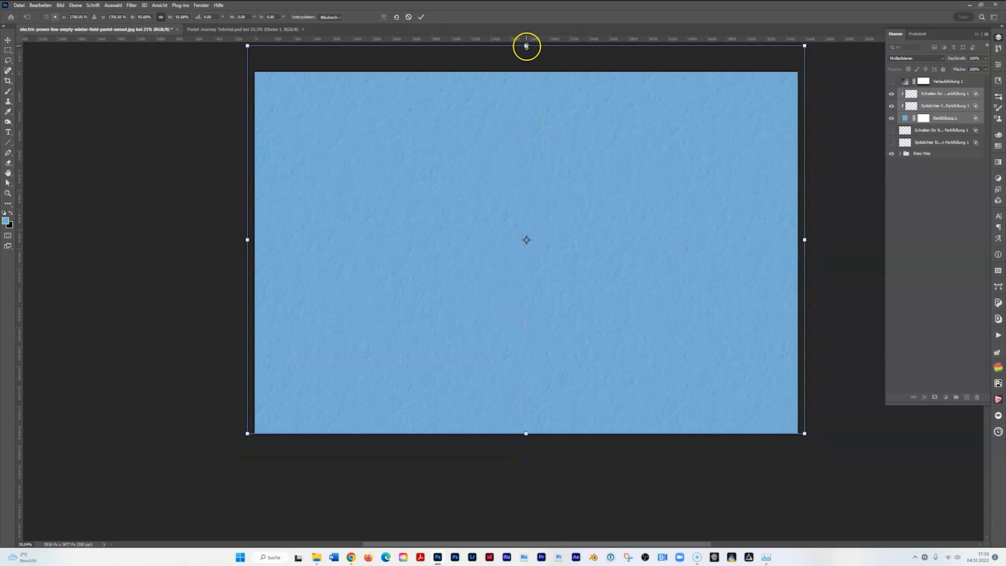
{"action": "left_click_drag", "start_coordinate": [527, 47], "coordinate": [527, 360]}
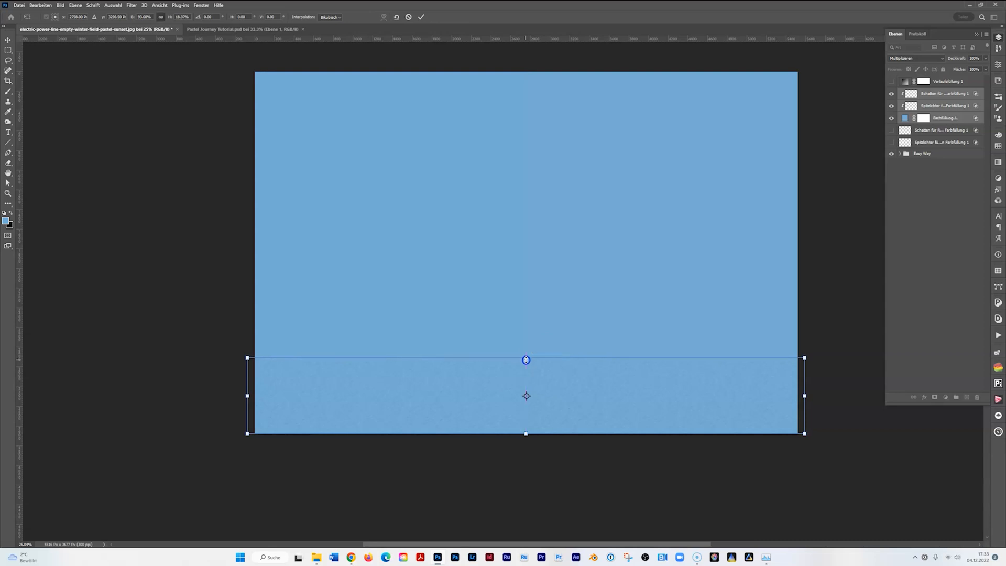
{"action": "left_click", "coordinate": [421, 19]}
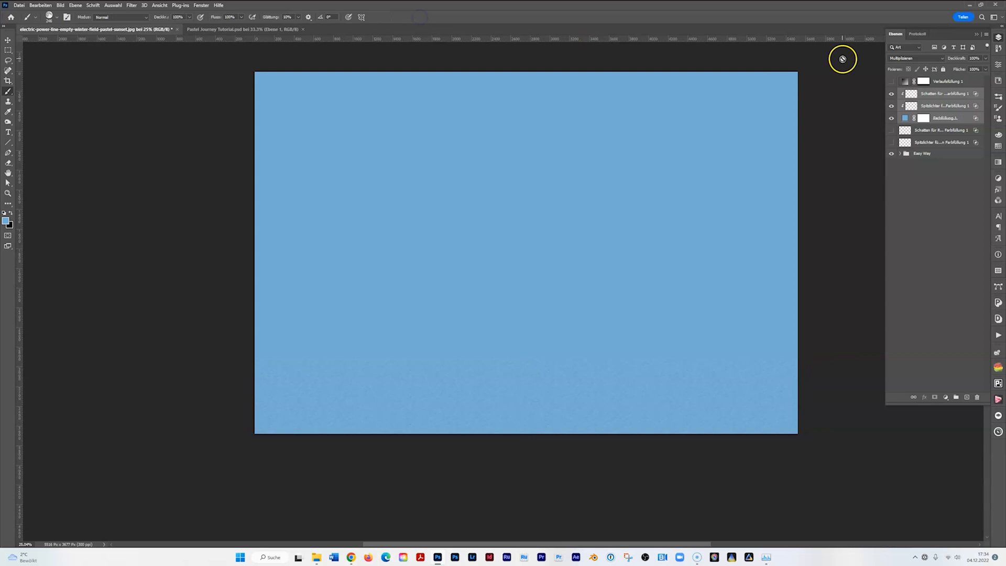
{"action": "left_click", "coordinate": [892, 81]}
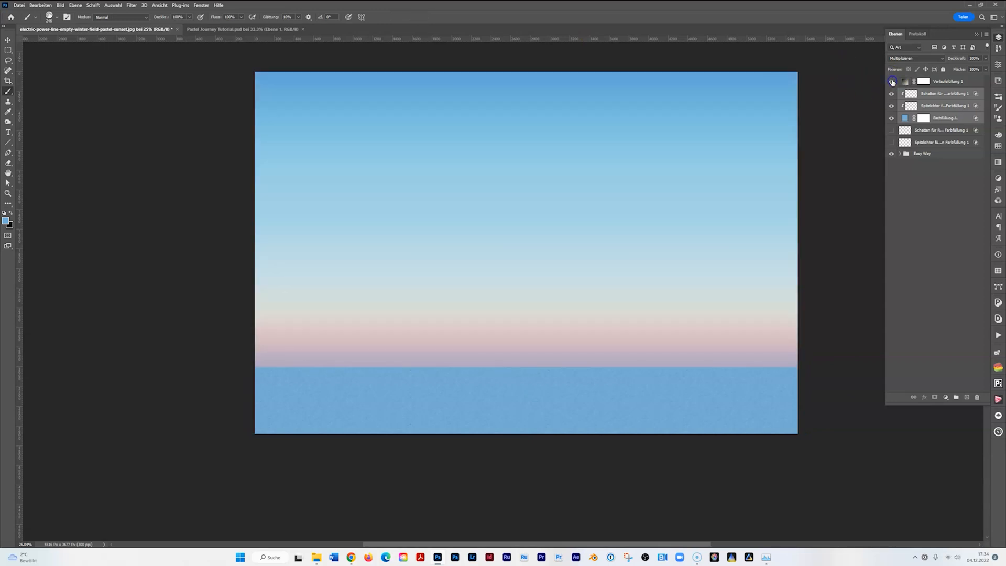
{"action": "left_click", "coordinate": [925, 84], "text": "ctrl"}
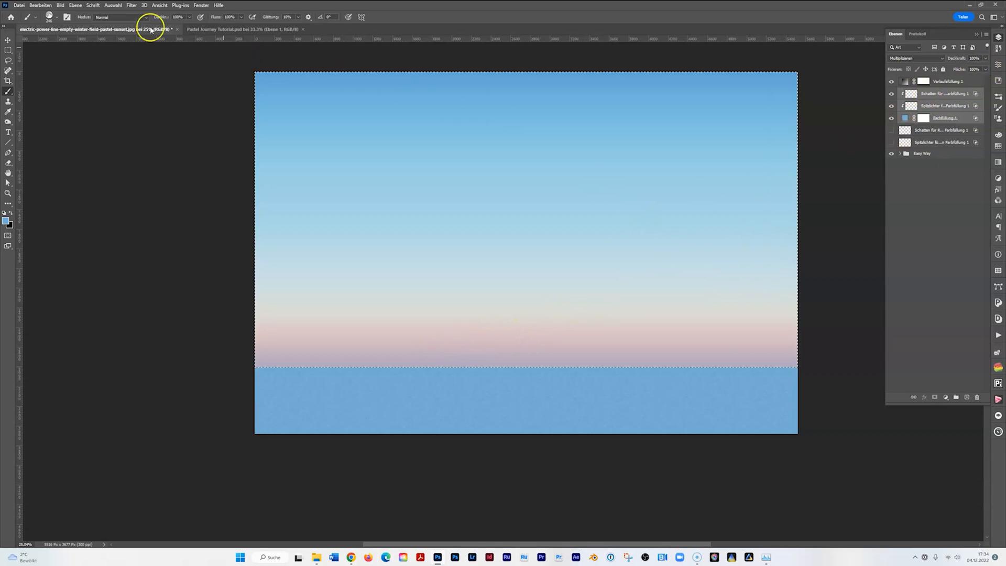
{"action": "left_click", "coordinate": [8, 40]}
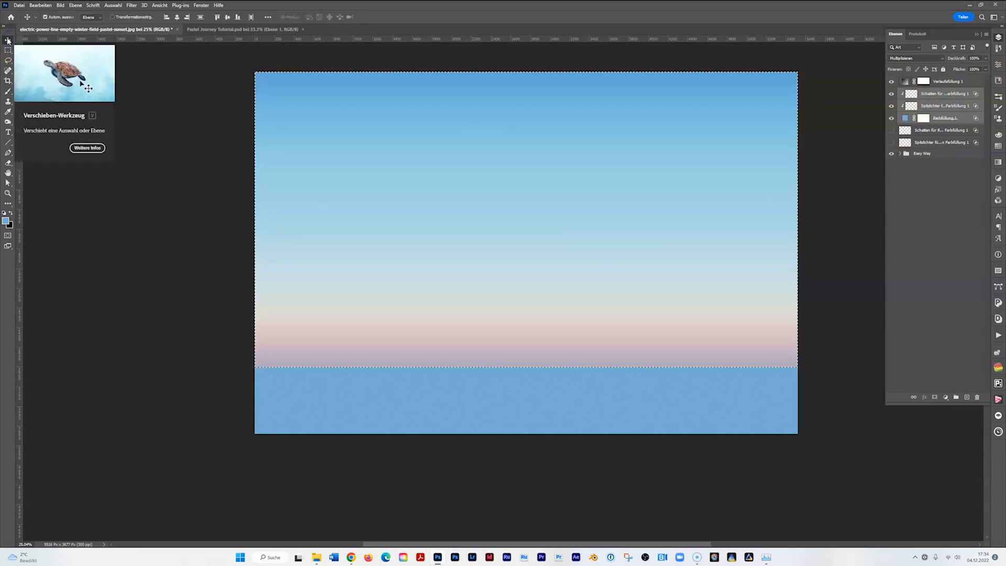
{"action": "key", "text": "ctrl+d"}
- Compare the textured color fill with the original snow by toggling the fill's visibility, and inspect the surface with the Easy Way group hidden
{"action": "left_click", "coordinate": [279, 116]}
{"action": "left_click", "coordinate": [897, 129]}
{"action": "left_click", "coordinate": [891, 119]}
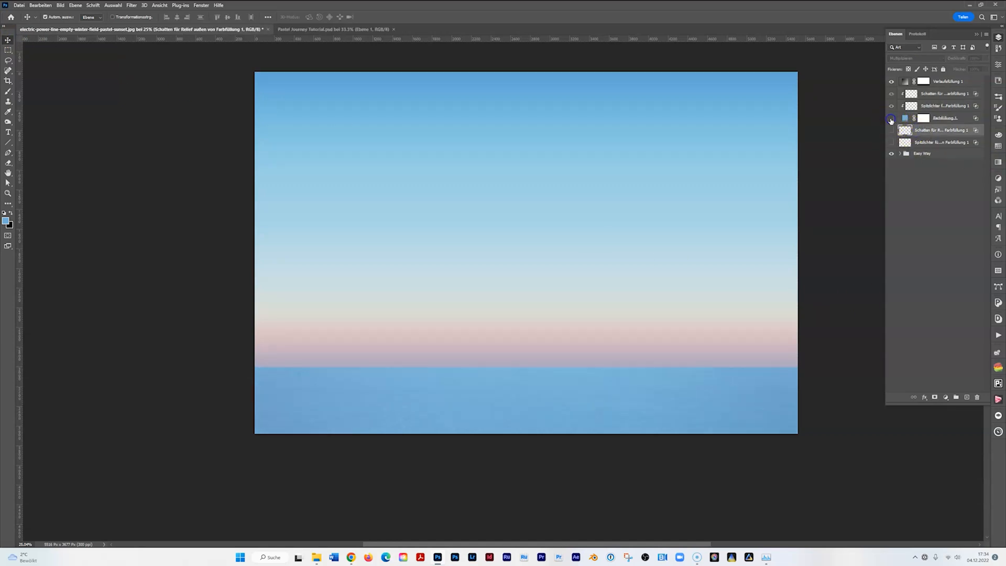
{"action": "left_click", "coordinate": [891, 118]}
{"action": "left_click", "coordinate": [894, 157]}
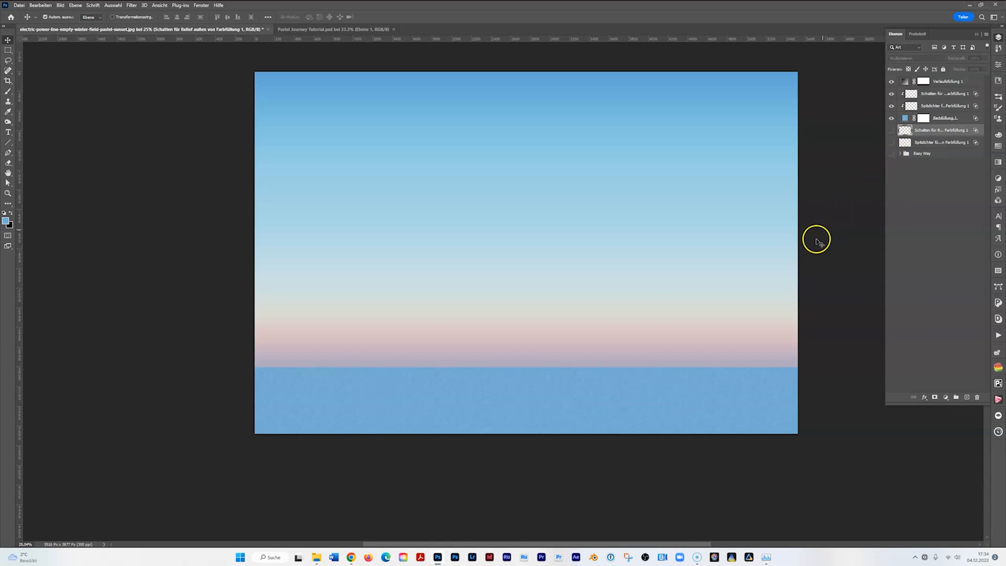
{"action": "scroll", "coordinate": [720, 274], "scroll_direction": "up", "scroll_amount": 3}
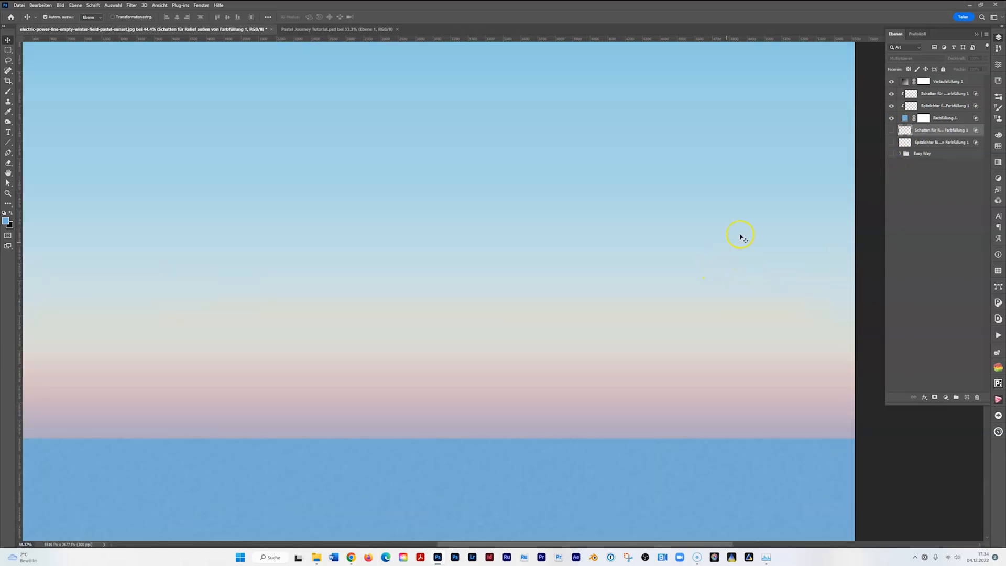
{"action": "left_click", "coordinate": [892, 118]}
{"action": "left_click", "coordinate": [892, 119]}
{"action": "scroll", "coordinate": [859, 159], "scroll_direction": "down", "scroll_amount": 5}
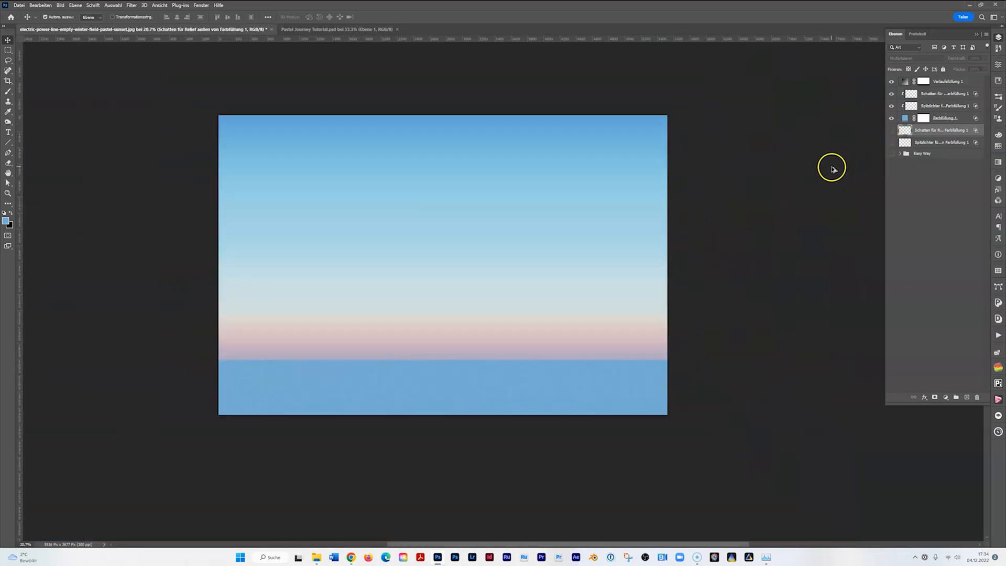
{"action": "left_click_drag", "start_coordinate": [510, 206], "coordinate": [553, 187]}
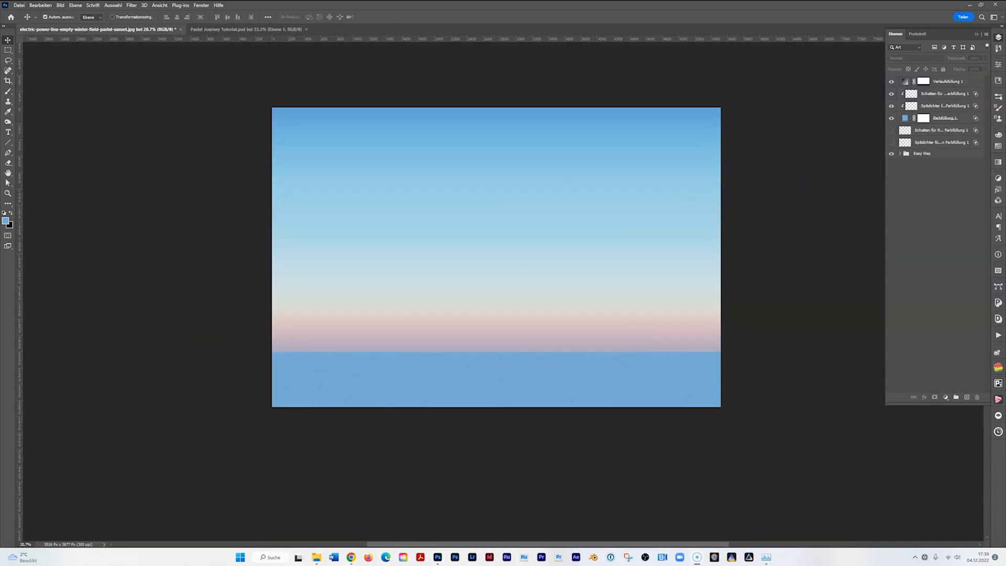
- Duplicate the color fill together with its two clipped relief layers and merge the copies into one layer
{"action": "left_click", "coordinate": [943, 95]}
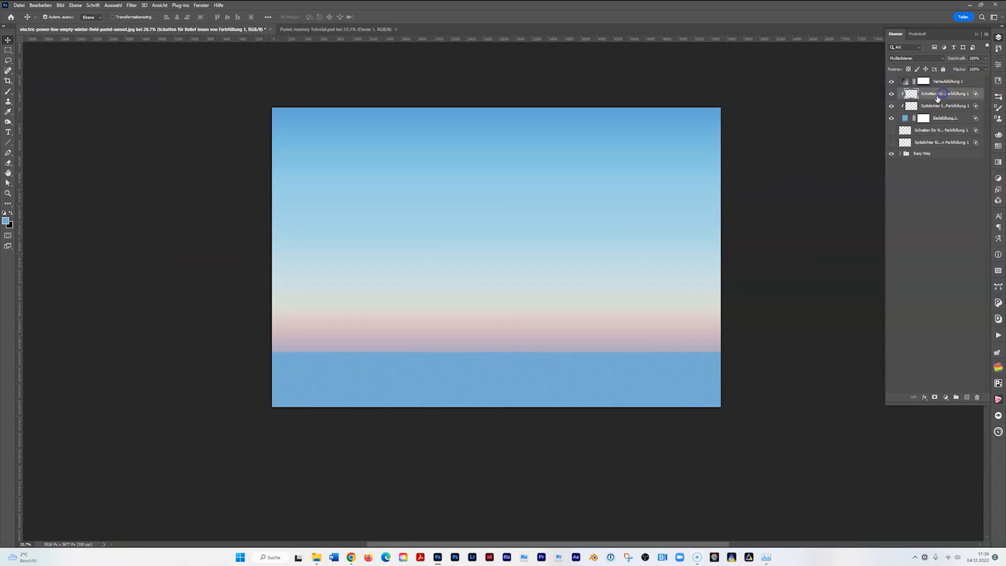
{"action": "left_click", "coordinate": [938, 122], "text": "shift"}
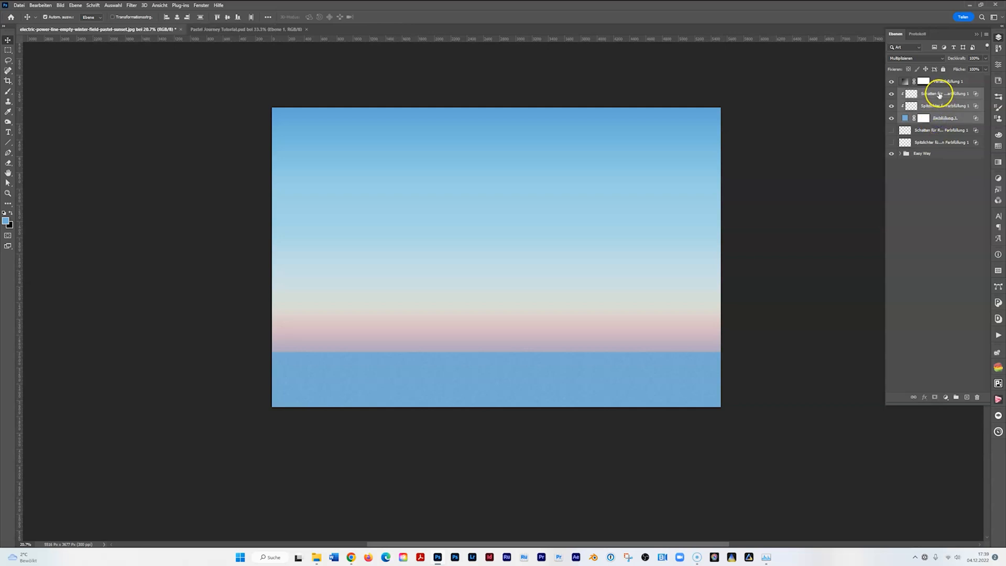
{"action": "left_click_drag", "start_coordinate": [939, 95], "coordinate": [936, 88]}
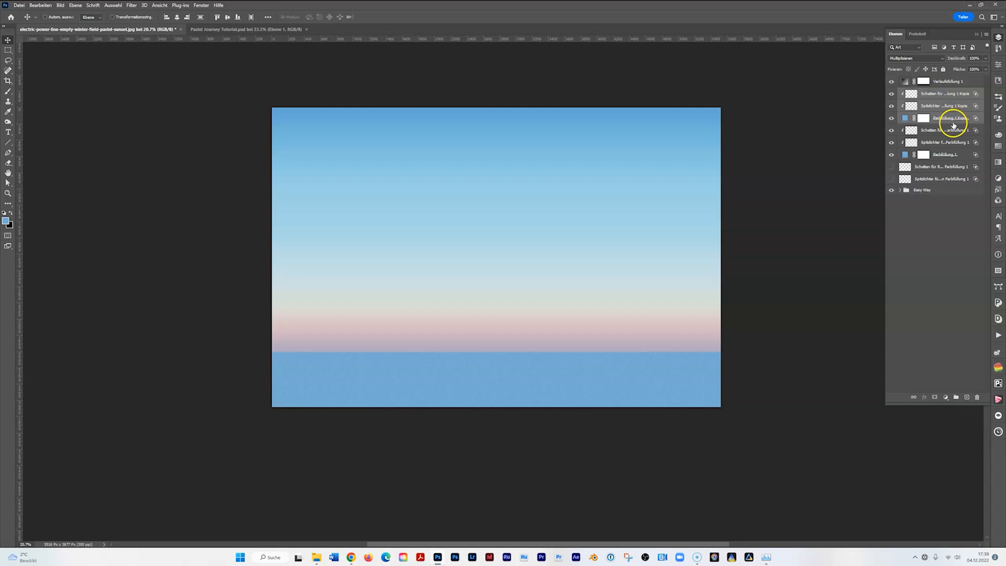
{"action": "key", "text": "ctrl+e"}
- Hide the original color fill layer and its two clipped relief layers below the merged copy
{"action": "left_click", "coordinate": [891, 117]}
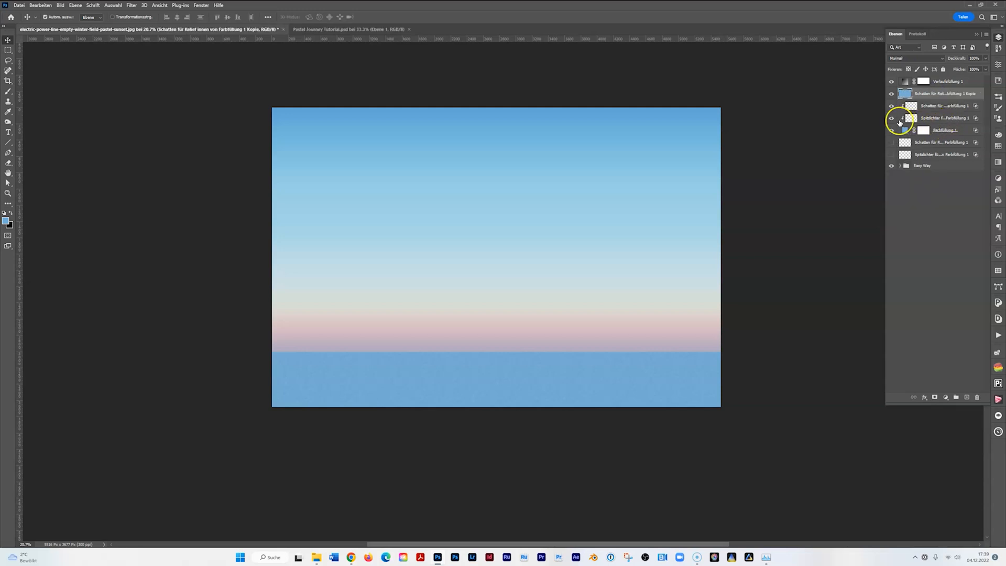
{"action": "left_click", "coordinate": [892, 105]}
{"action": "left_click", "coordinate": [892, 130]}
- Copy the gradient fill's layer mask onto the merged snow texture layer, invert the copied mask, and check the layer by toggling its visibility
{"action": "left_click", "coordinate": [922, 81]}
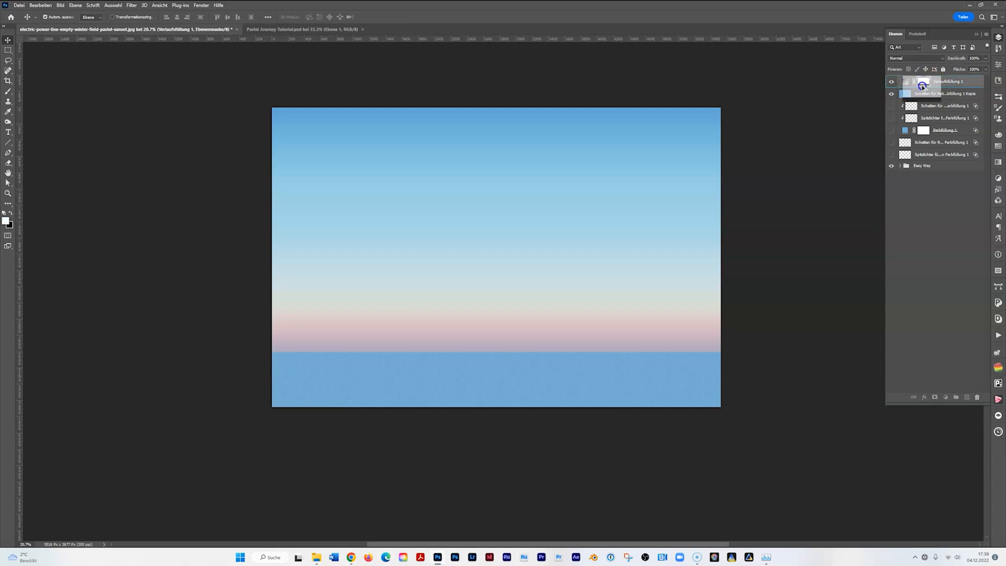
{"action": "left_click_drag", "start_coordinate": [922, 93], "coordinate": [921, 93]}
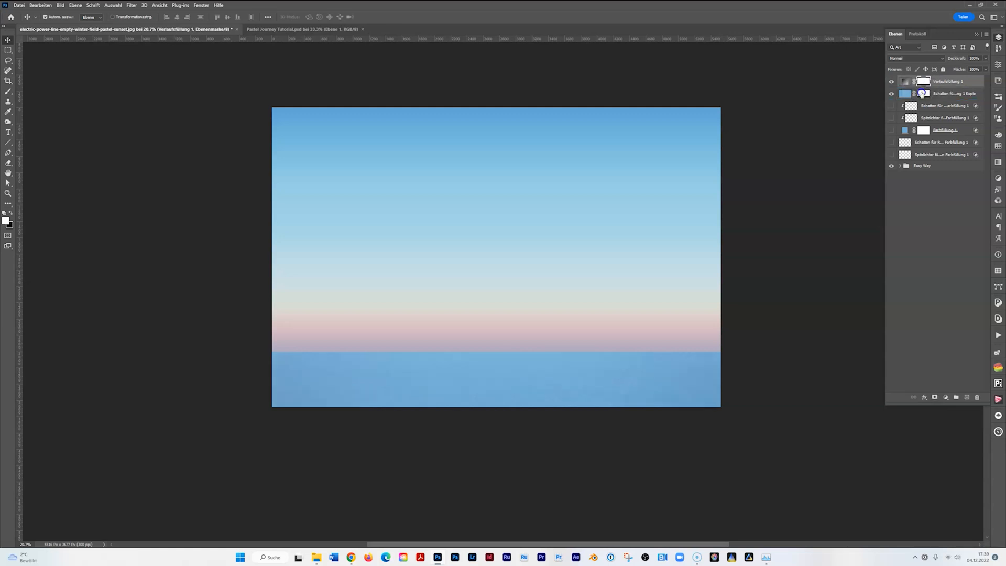
{"action": "left_click", "coordinate": [924, 95]}
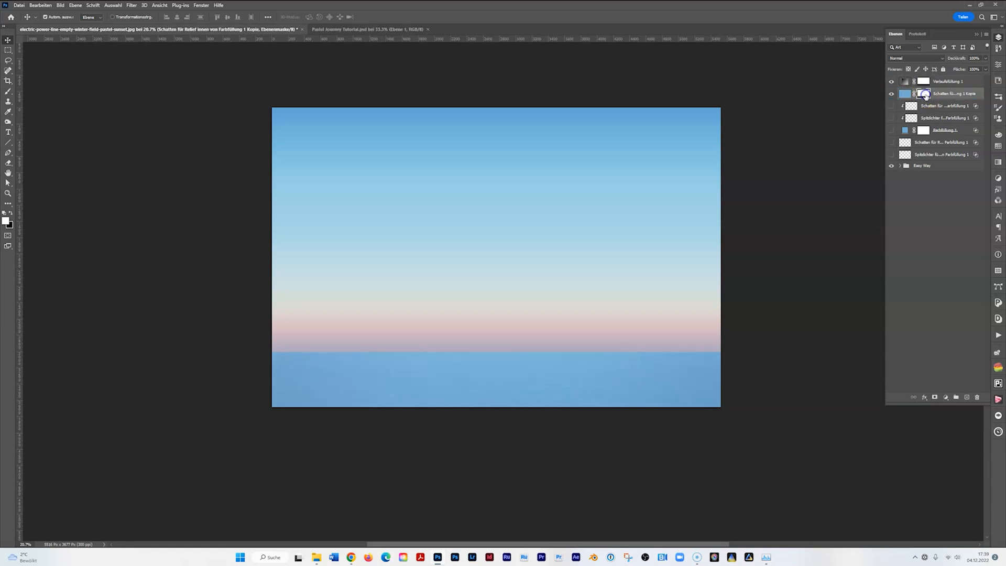
{"action": "left_click", "coordinate": [998, 66]}
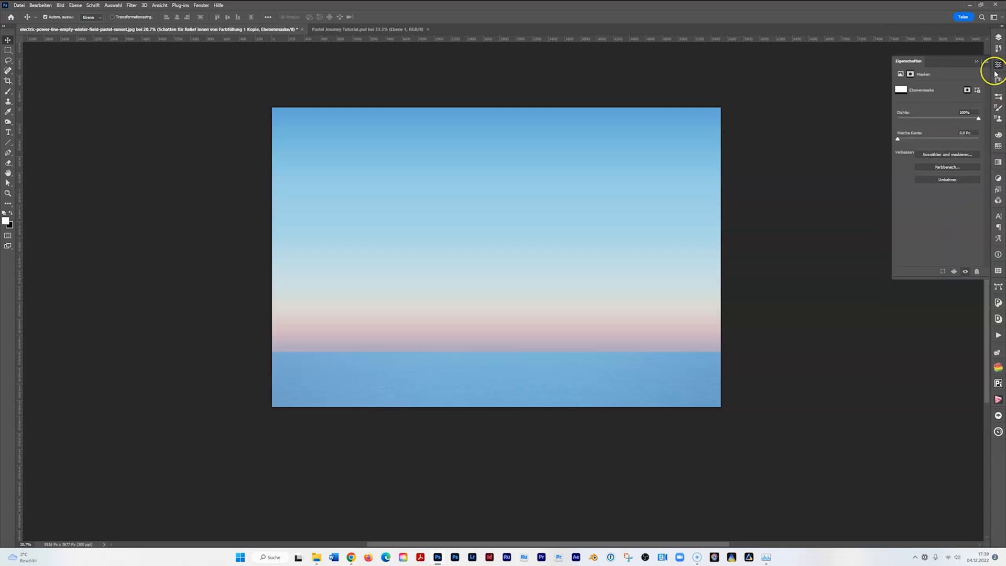
{"action": "left_click", "coordinate": [943, 180]}
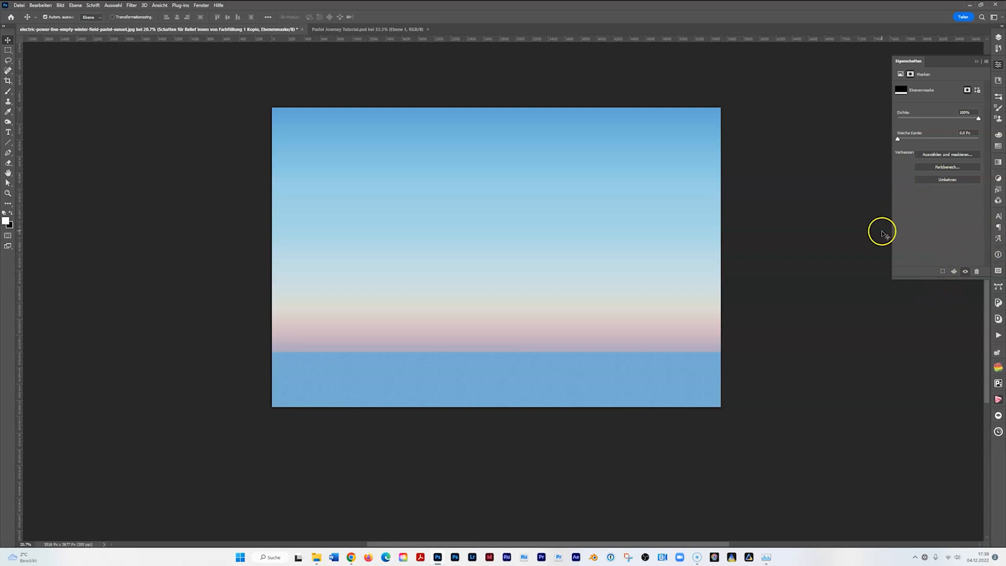
{"action": "left_click", "coordinate": [999, 37]}
{"action": "left_click", "coordinate": [892, 95]}
{"action": "left_click", "coordinate": [891, 95]}
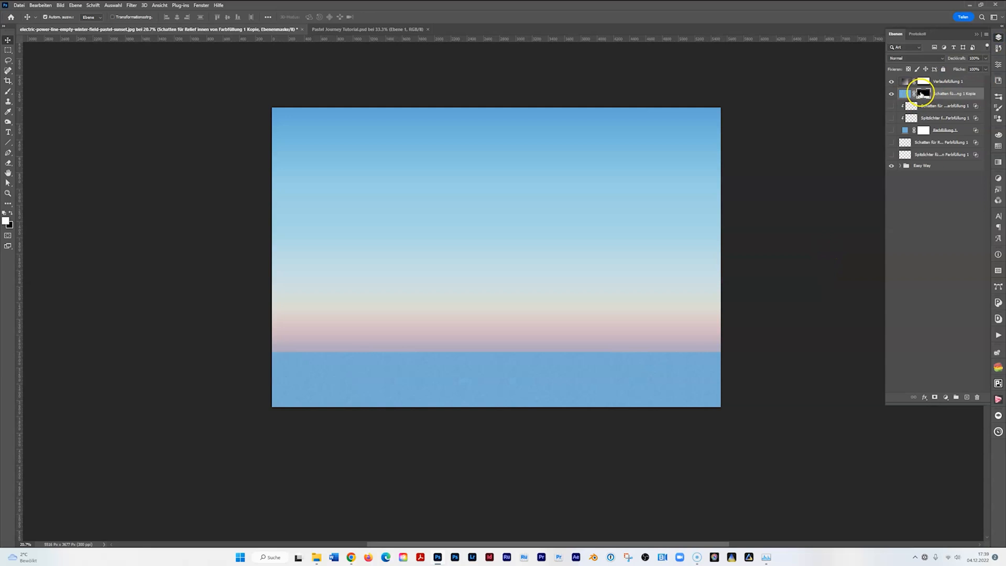
- Apply the inverted layer mask permanently to the merged snow texture layer and toggle the layer's visibility to check it
{"action": "right_click", "coordinate": [920, 94]}
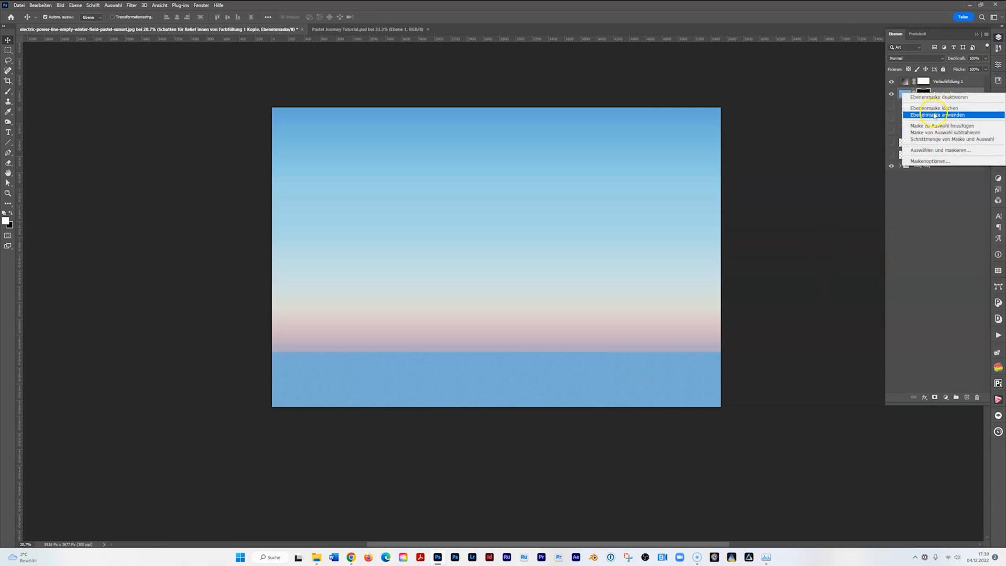
{"action": "left_click", "coordinate": [935, 115]}
{"action": "left_click", "coordinate": [892, 95]}
{"action": "left_click", "coordinate": [892, 94]}
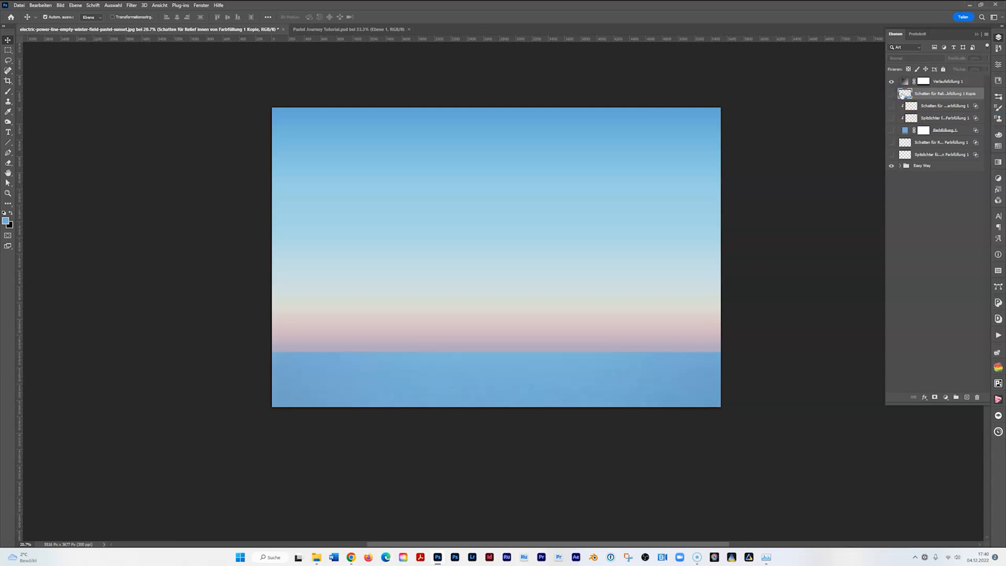
- Show the merged snow texture layer, convert it to a smart object, and open it in the Camera Raw filter
{"action": "left_click", "coordinate": [892, 94]}
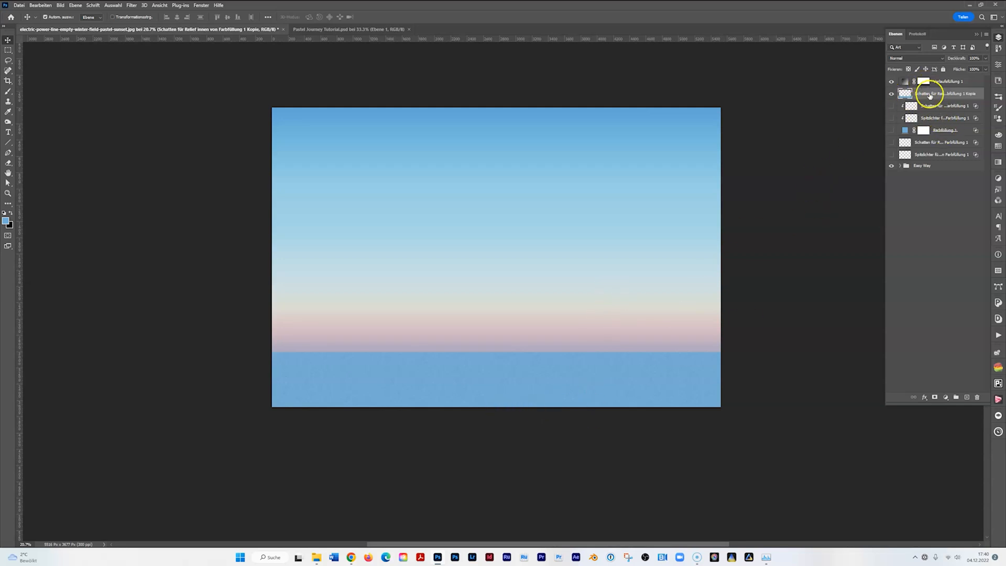
{"action": "right_click", "coordinate": [927, 95]}
{"action": "left_click", "coordinate": [933, 209]}
{"action": "left_click", "coordinate": [134, 5]}
{"action": "left_click", "coordinate": [146, 64]}
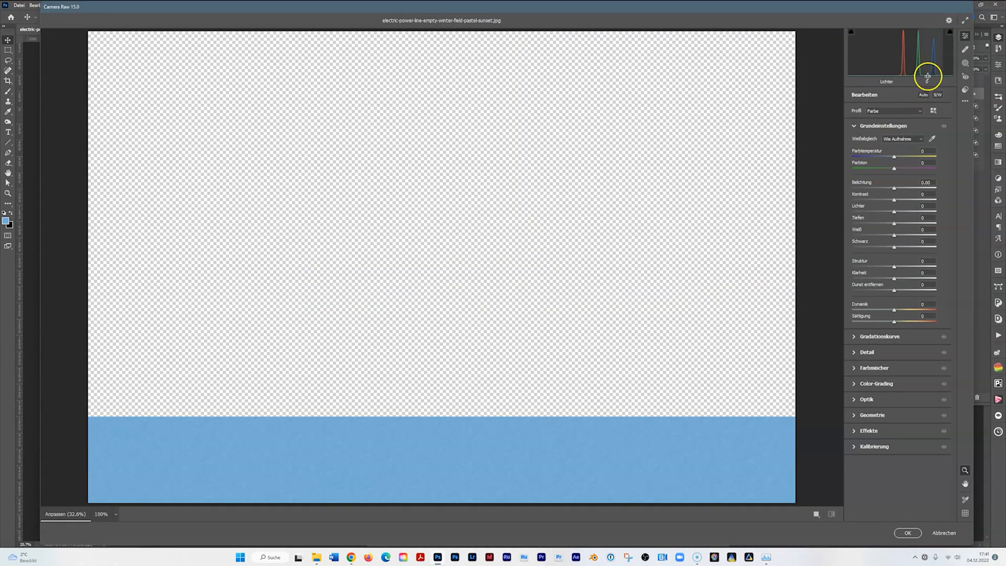
- Add a linear gradient mask rising from below the snow area's lower edge to near its upper edge, tilted slightly
{"action": "left_click", "coordinate": [964, 65]}
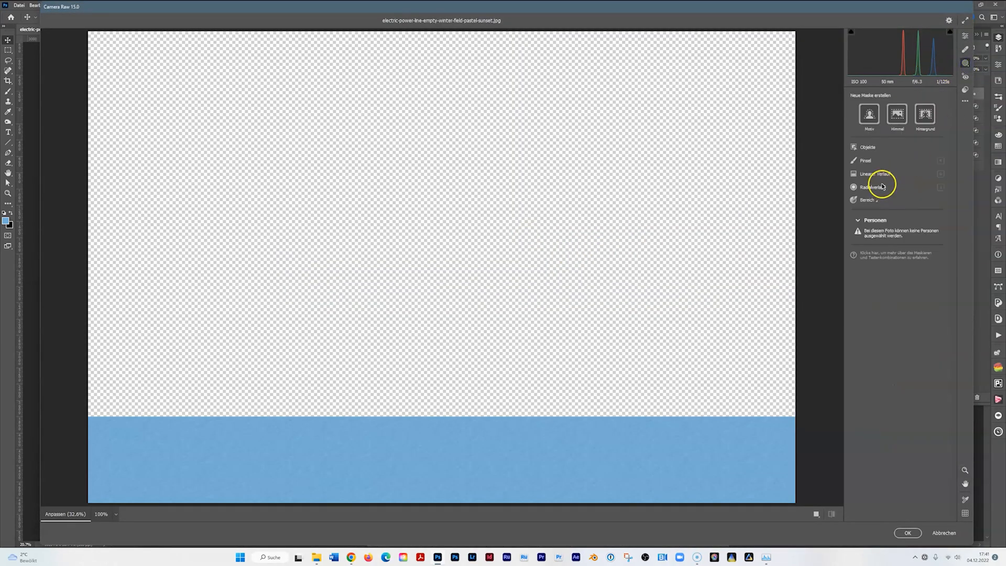
{"action": "left_click", "coordinate": [876, 174]}
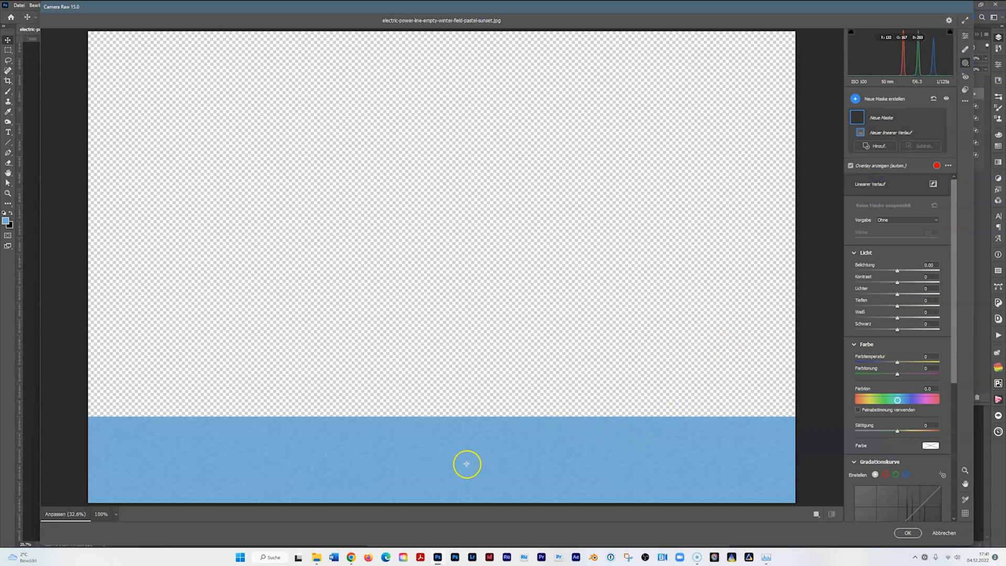
{"action": "left_click_drag", "start_coordinate": [439, 503], "coordinate": [439, 434]}
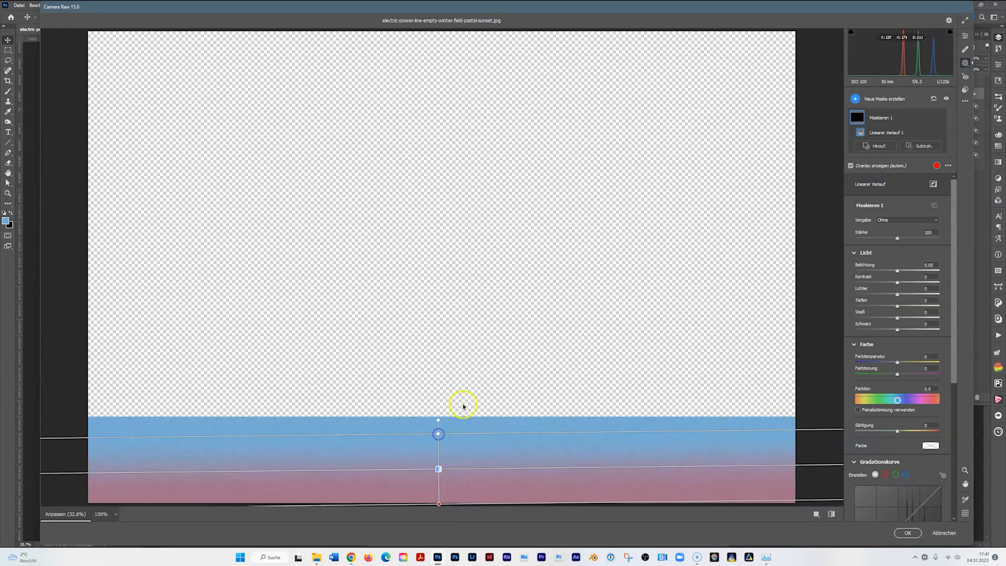
{"action": "scroll", "coordinate": [481, 404], "scroll_direction": "down", "scroll_amount": 5}
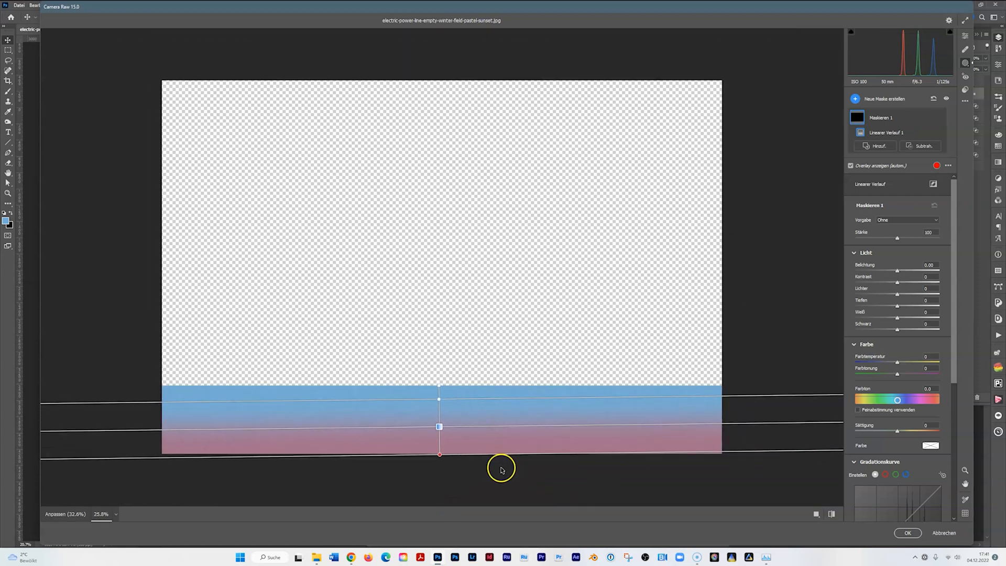
{"action": "left_click_drag", "start_coordinate": [489, 456], "coordinate": [483, 470]}
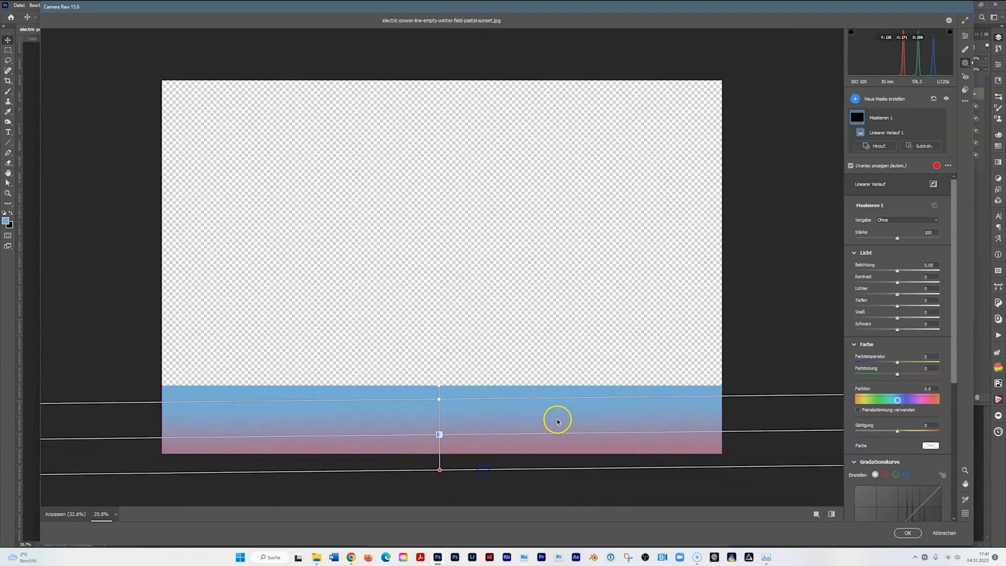
{"action": "left_click_drag", "start_coordinate": [511, 433], "coordinate": [513, 437]}
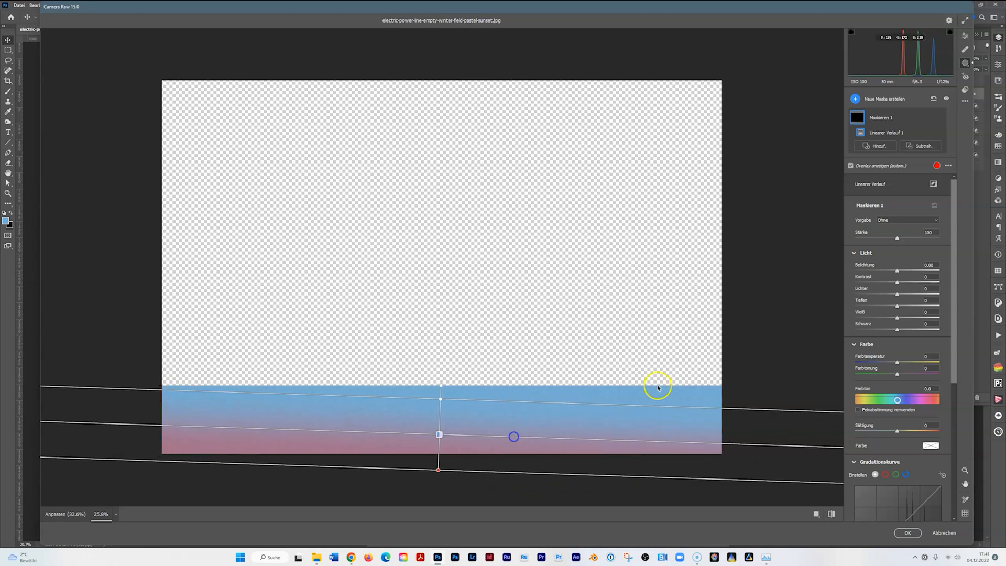
- Darken the gradient-masked snow with an exposure of -0.25 and apply the Camera Raw filter
{"action": "left_click", "coordinate": [897, 272]}
{"action": "left_click_drag", "start_coordinate": [895, 272], "coordinate": [892, 272]}
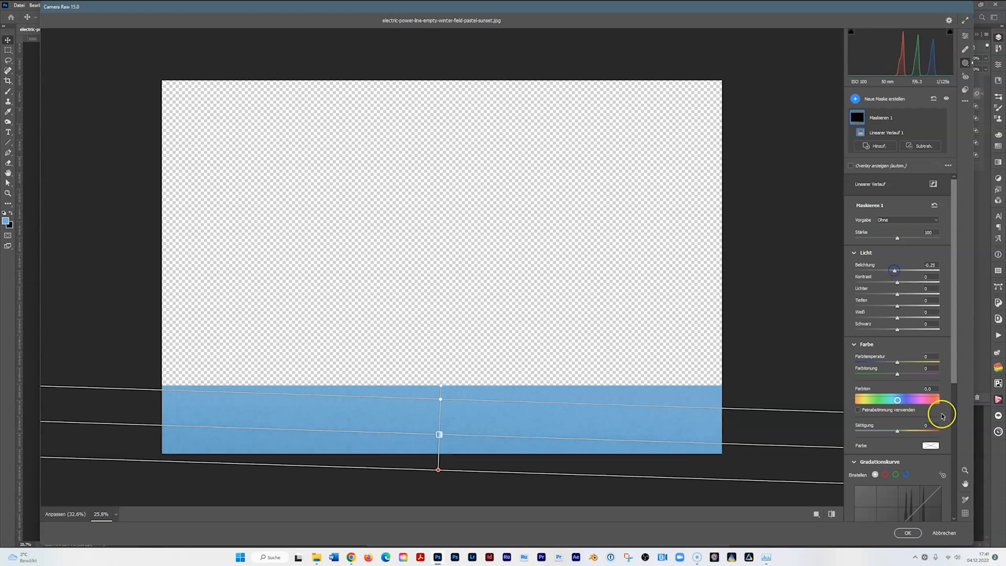
{"action": "left_click", "coordinate": [911, 533]}
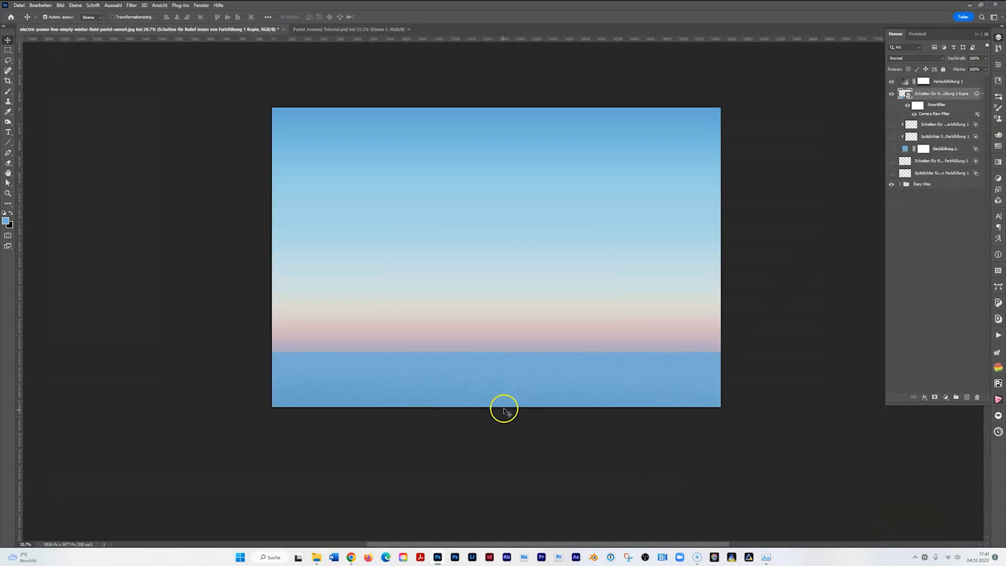
- Apply a Motion Blur smart filter to the snow layer with angle 0 and a distance of 11 pixels
{"action": "scroll", "coordinate": [516, 402], "scroll_direction": "up", "scroll_amount": 1}
{"action": "scroll", "coordinate": [516, 401], "scroll_direction": "up", "scroll_amount": 1}
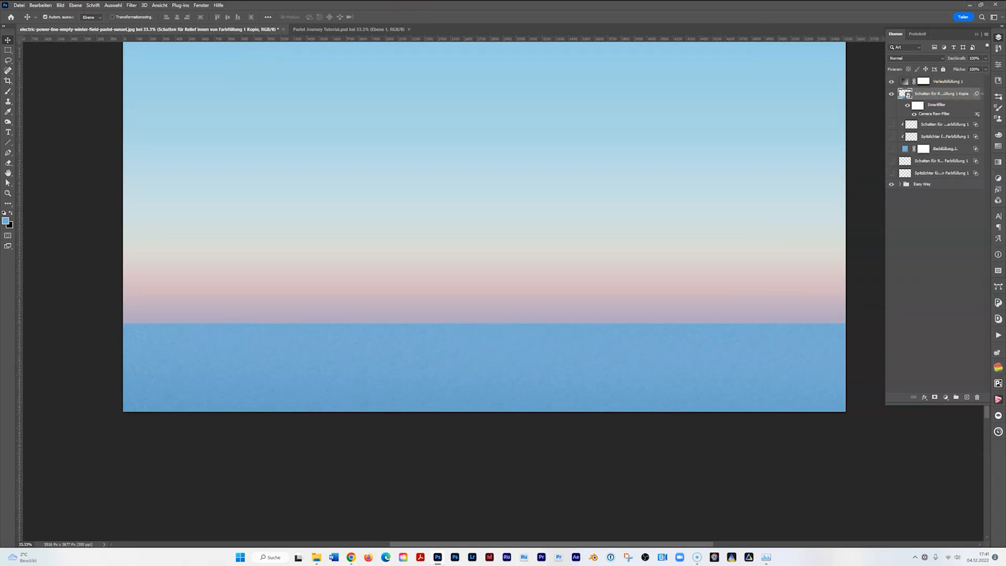
{"action": "left_click", "coordinate": [133, 6]}
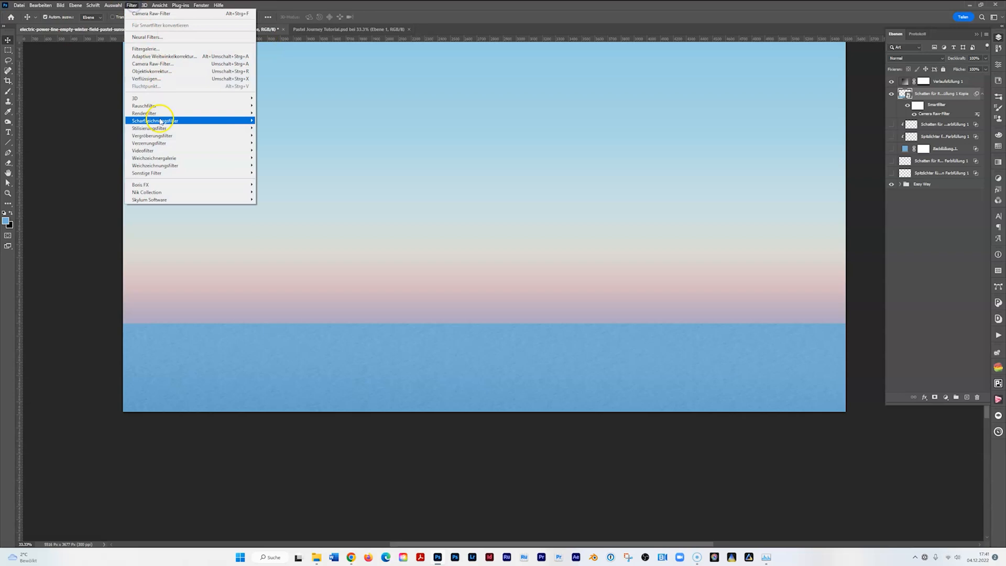
{"action": "mouse_move", "coordinate": [167, 161]}
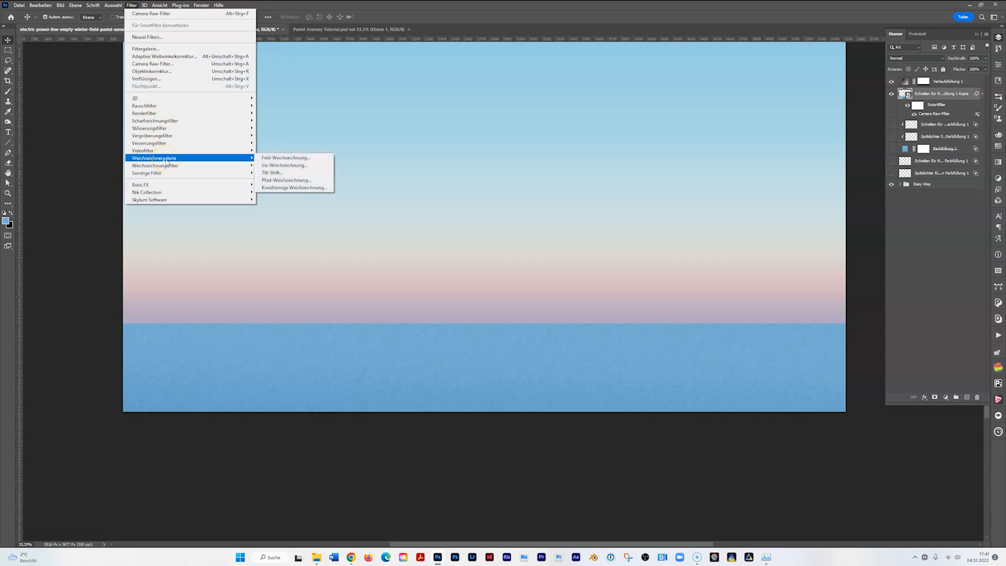
{"action": "left_click", "coordinate": [257, 164]}
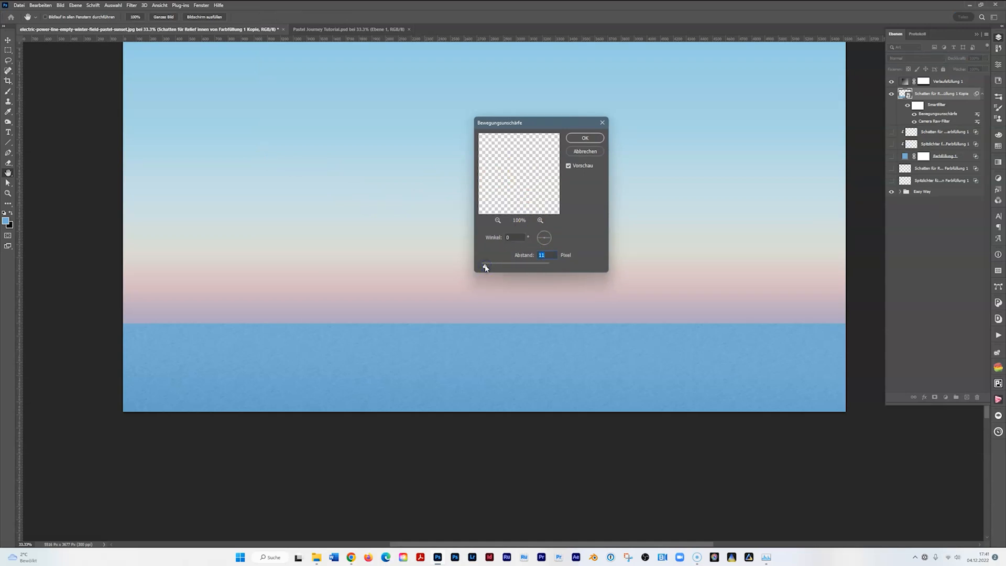
{"action": "left_click", "coordinate": [591, 138]}
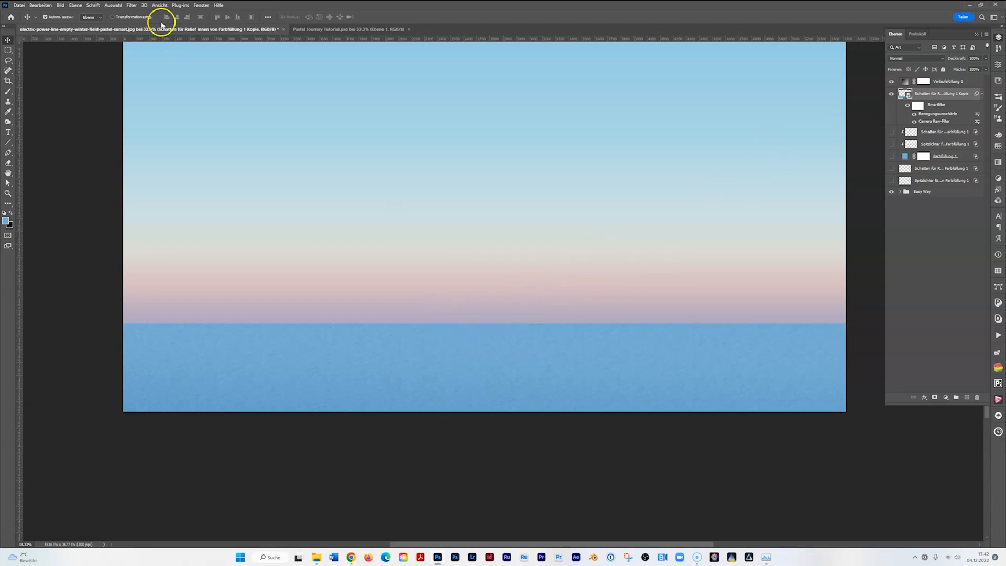
- Apply a Tilt-Shift blur of 34 px to the snow layer, with the sharp zone on the foreground and the blur towards the horizon
{"action": "left_click", "coordinate": [132, 5]}
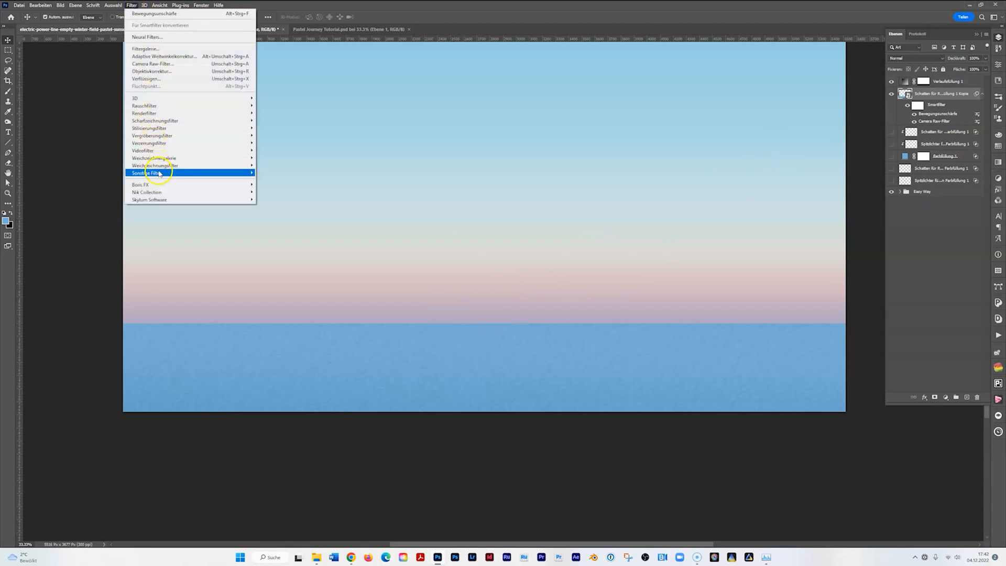
{"action": "mouse_move", "coordinate": [160, 174]}
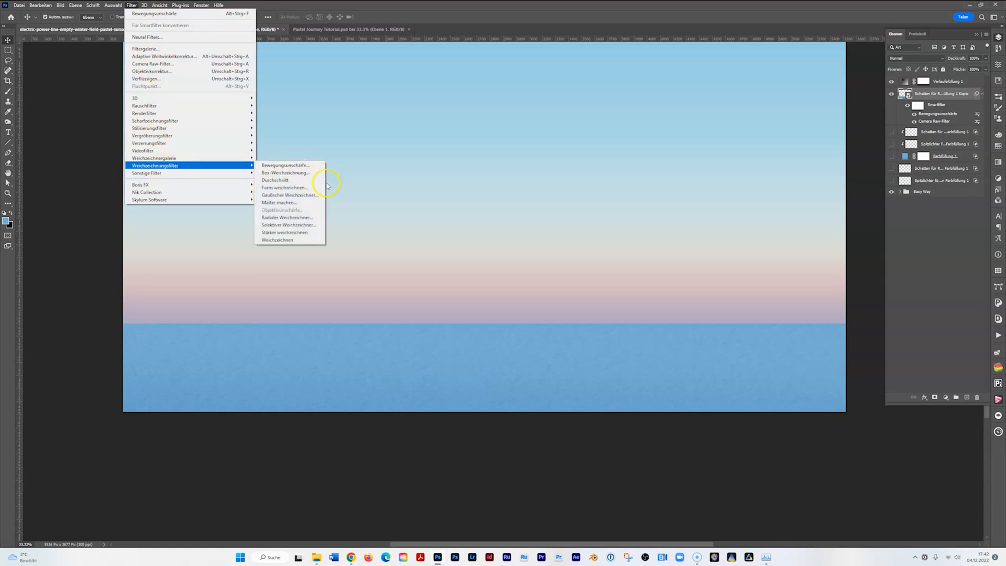
{"action": "mouse_move", "coordinate": [218, 163]}
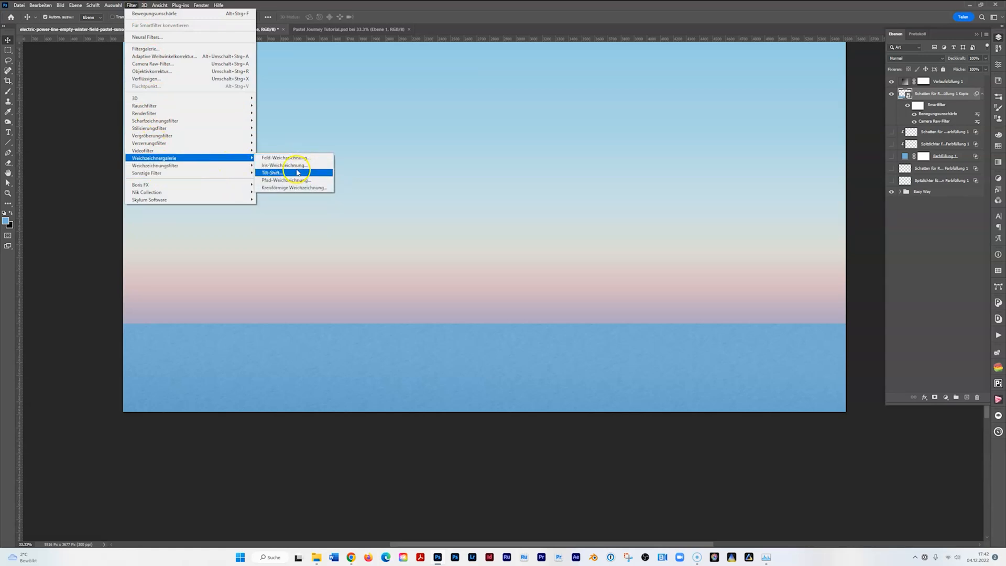
{"action": "left_click", "coordinate": [286, 171]}
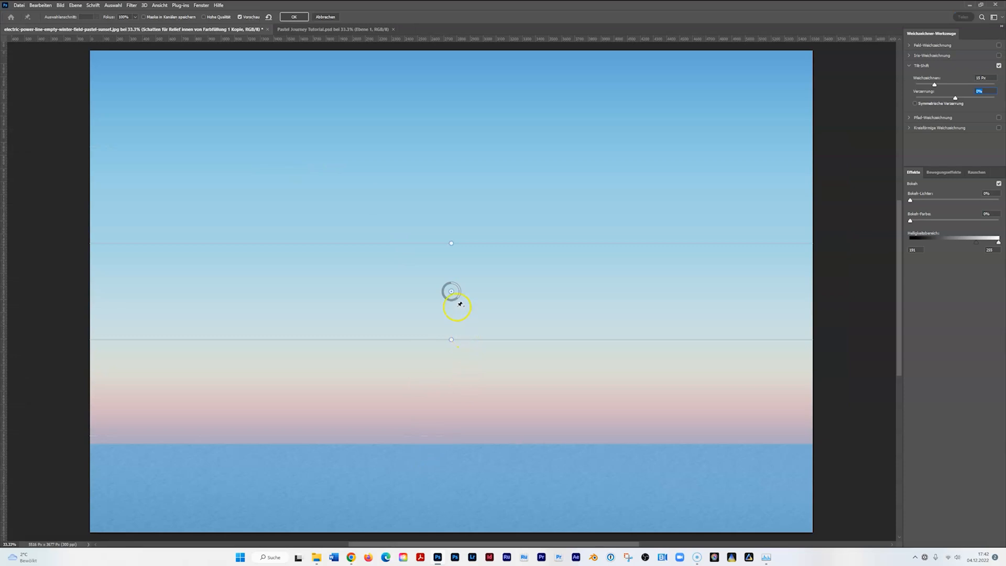
{"action": "left_click_drag", "start_coordinate": [452, 291], "coordinate": [443, 430]}
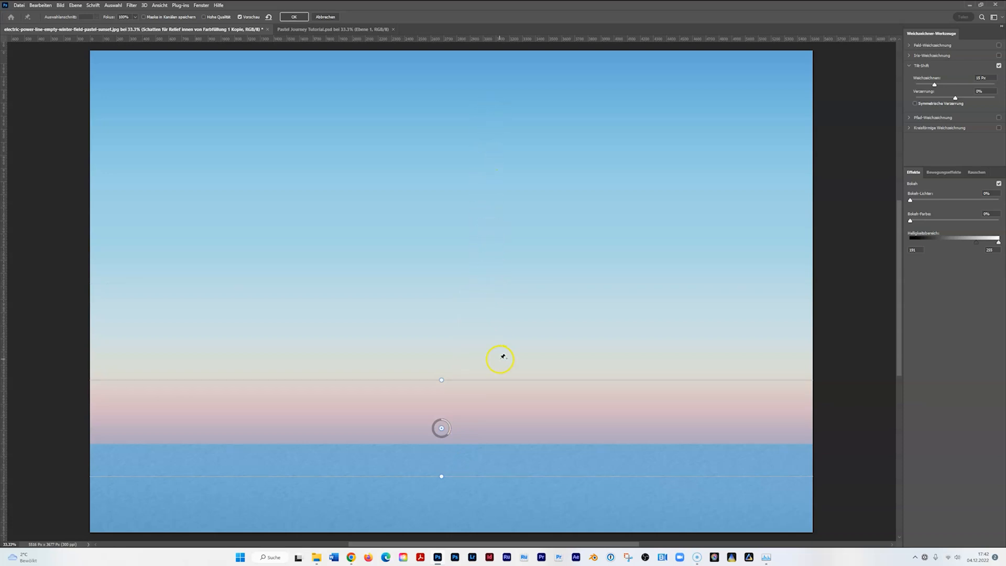
{"action": "left_click_drag", "start_coordinate": [448, 436], "coordinate": [439, 434]}
{"action": "left_click_drag", "start_coordinate": [490, 380], "coordinate": [444, 507]}
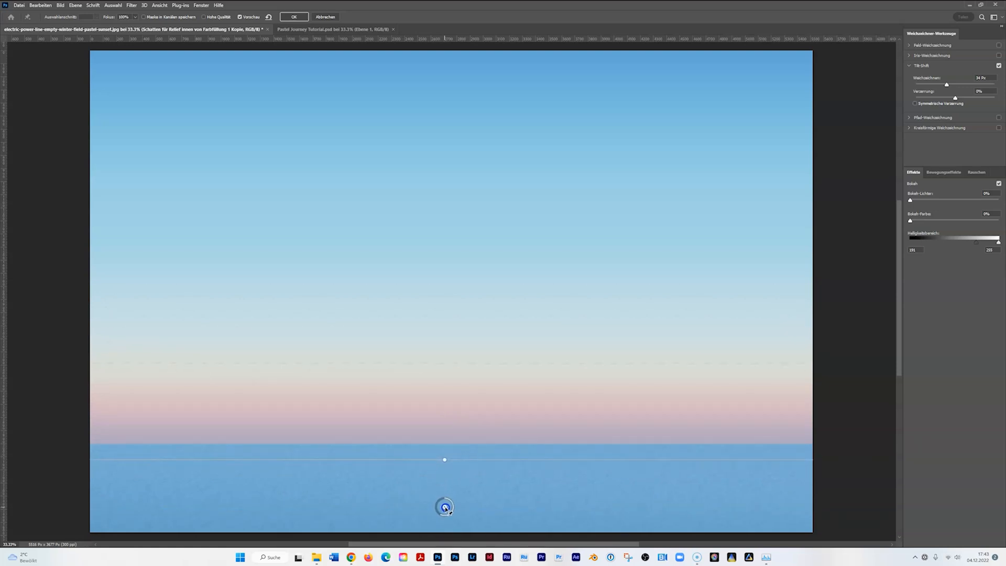
{"action": "scroll", "coordinate": [475, 449], "scroll_direction": "down", "scroll_amount": 2}
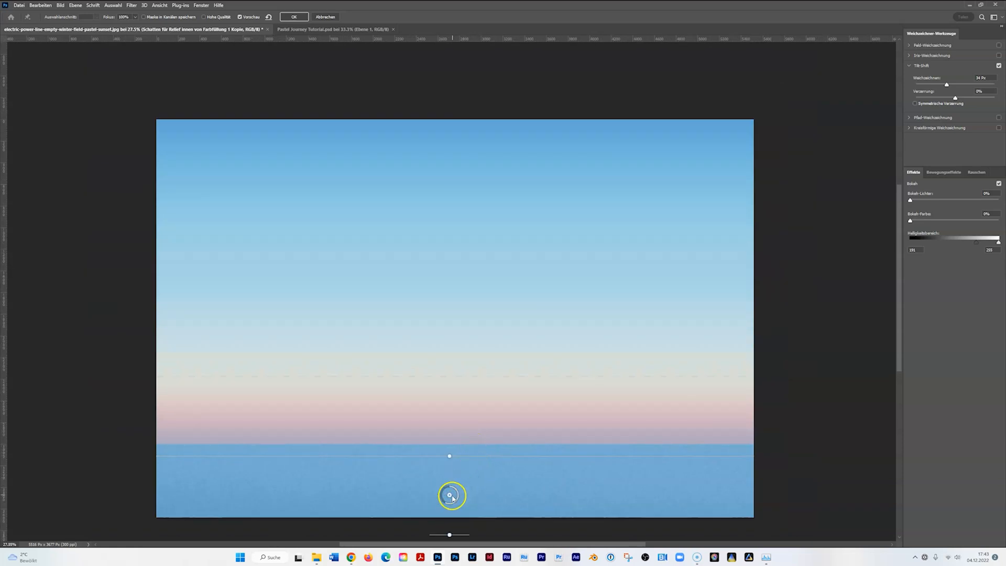
{"action": "left_click_drag", "start_coordinate": [462, 457], "coordinate": [461, 463]}
{"action": "left_click", "coordinate": [296, 18]}
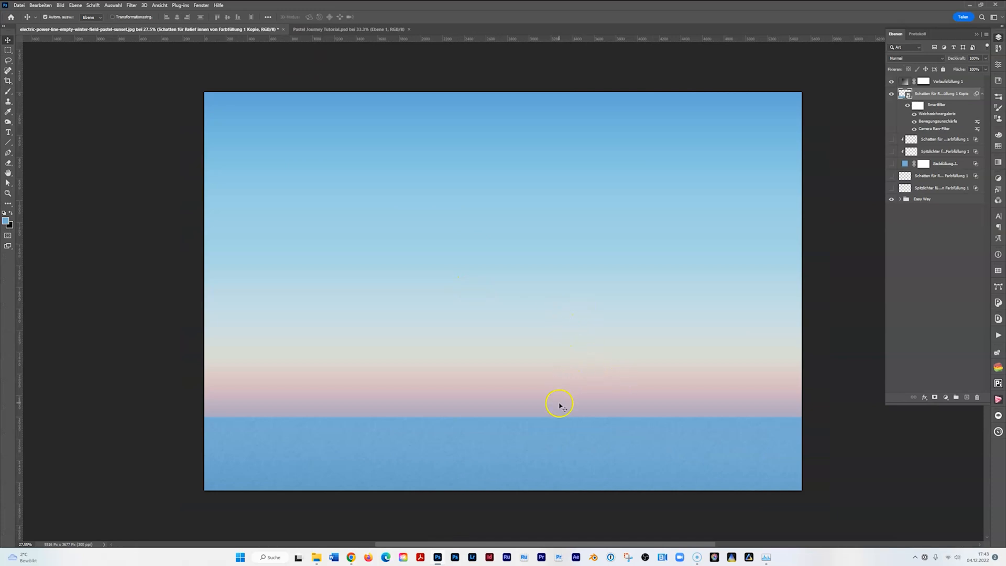
- Inspect the blurred snow up close and insert the turquoise Volkswagen minibus from the 2022/09 PixelSquid lightbox
{"action": "scroll", "coordinate": [560, 406], "scroll_direction": "up", "scroll_amount": 3}
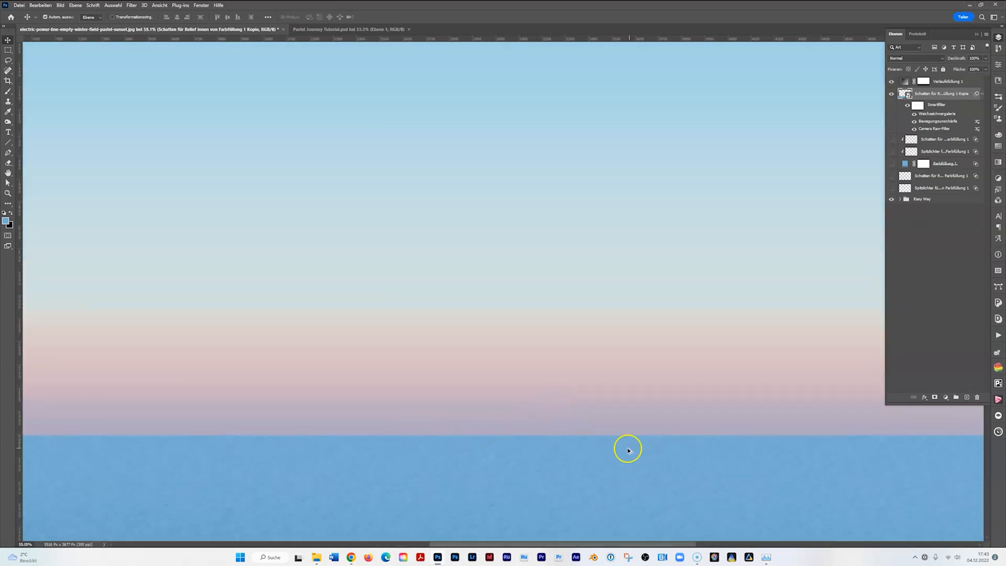
{"action": "scroll", "coordinate": [624, 426], "scroll_direction": "down", "scroll_amount": 3}
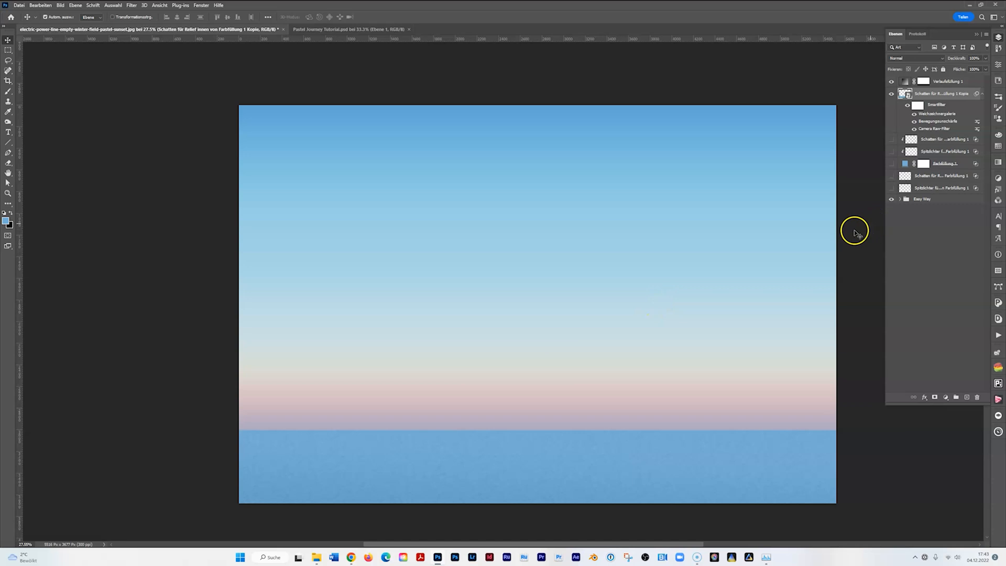
{"action": "left_click_drag", "start_coordinate": [728, 265], "coordinate": [669, 247]}
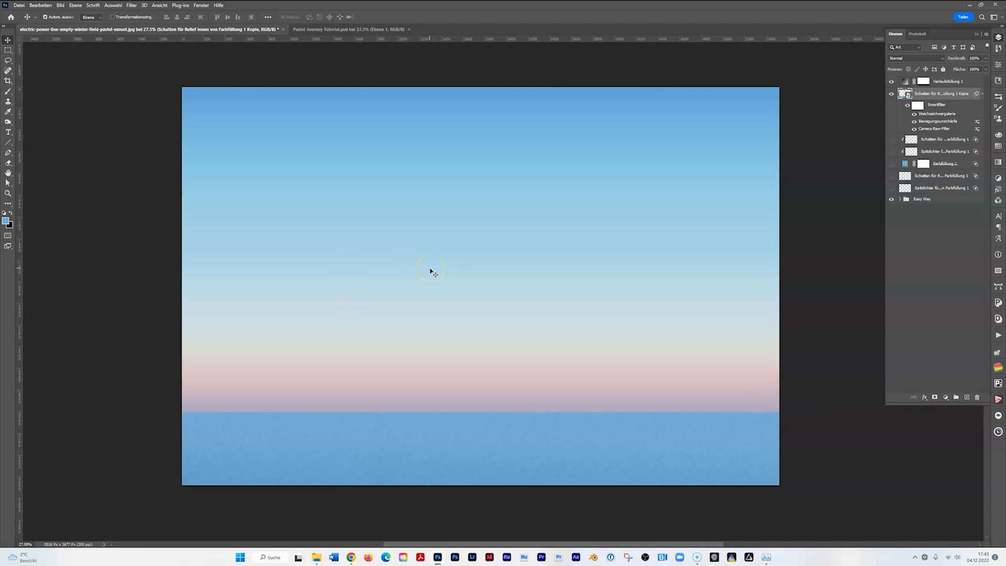
{"action": "left_click", "coordinate": [999, 399]}
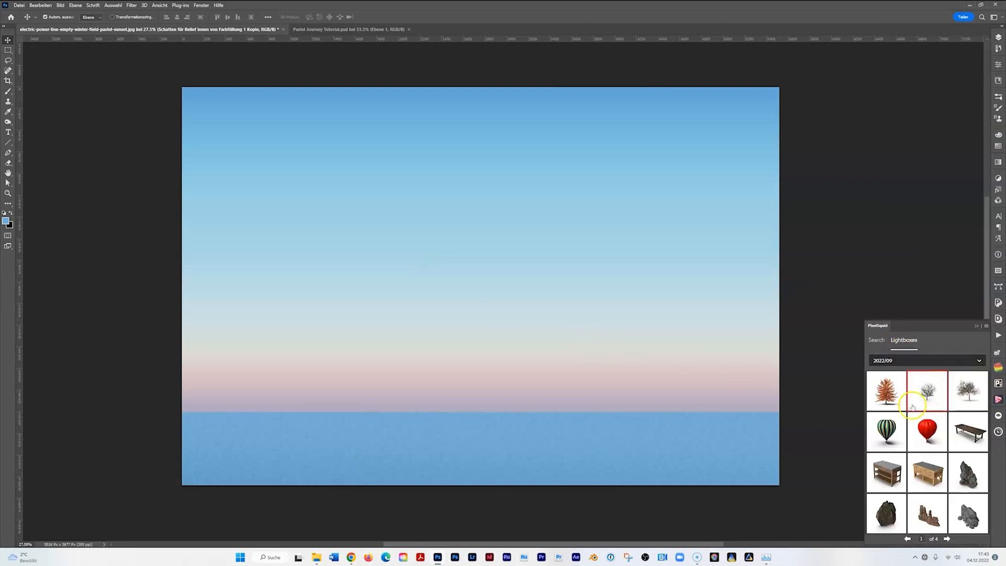
{"action": "left_click", "coordinate": [947, 538]}
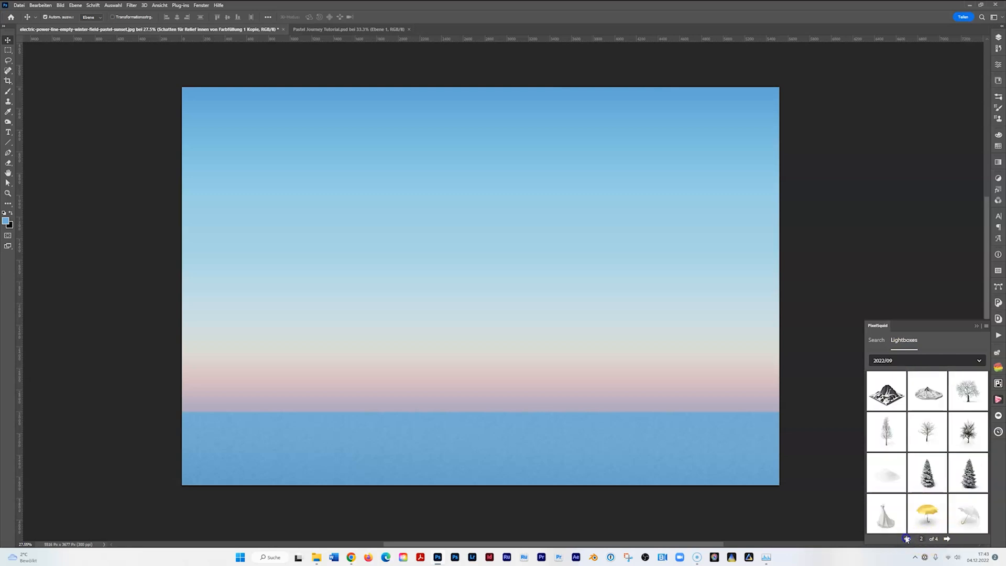
{"action": "left_click", "coordinate": [932, 517]}
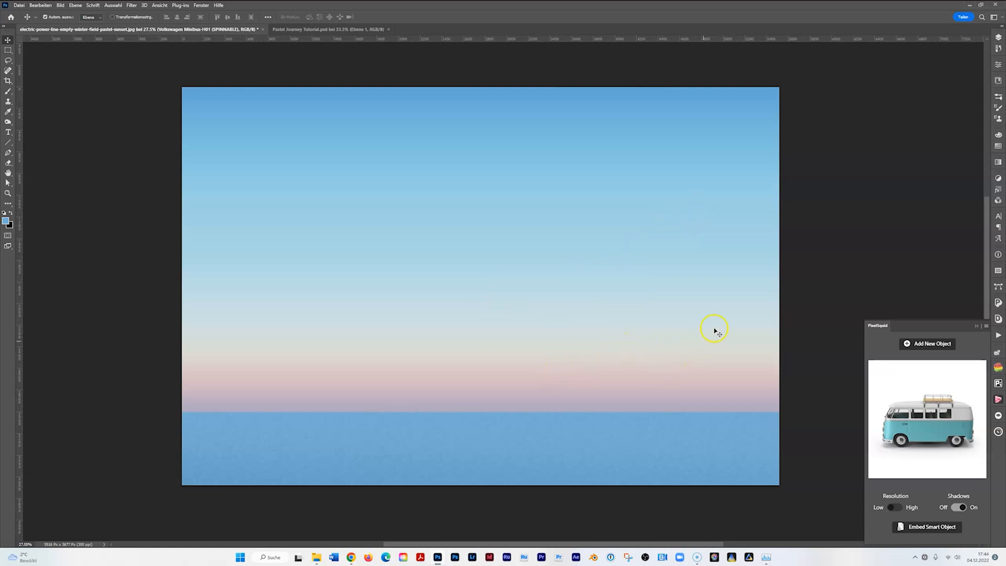
- Move the minibus layer above the gradient fill and place the minibus on the horizon near the image's centre
{"action": "left_click", "coordinate": [998, 37]}
{"action": "left_click_drag", "start_coordinate": [918, 94], "coordinate": [921, 81]}
{"action": "left_click_drag", "start_coordinate": [487, 303], "coordinate": [497, 425]}
- Flip the minibus horizontally and scale it down to about 45% so that it stands small on the snow
{"action": "key", "text": "ctrl+t"}
{"action": "right_click", "coordinate": [501, 420]}
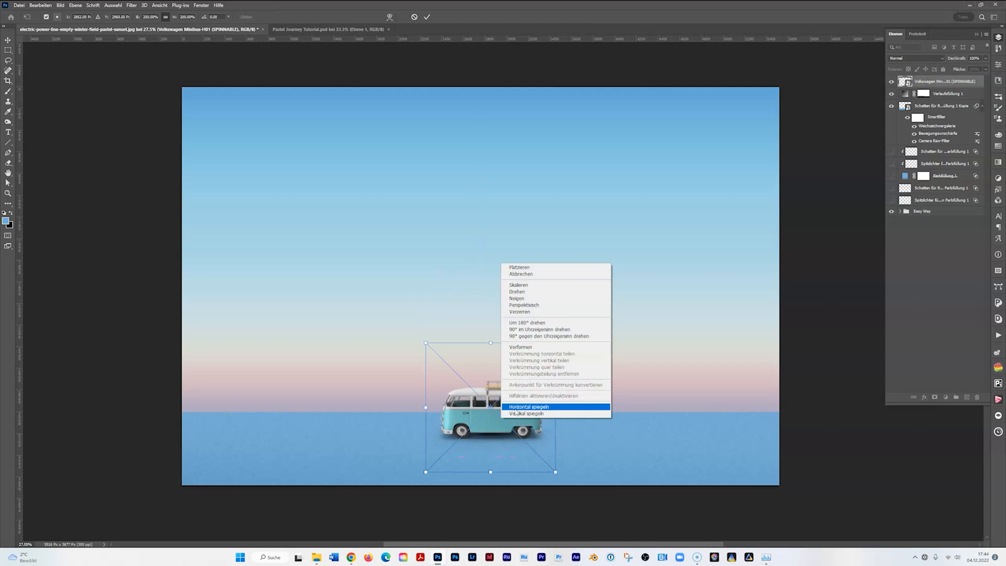
{"action": "left_click", "coordinate": [516, 407]}
{"action": "left_click_drag", "start_coordinate": [490, 343], "coordinate": [488, 414]}
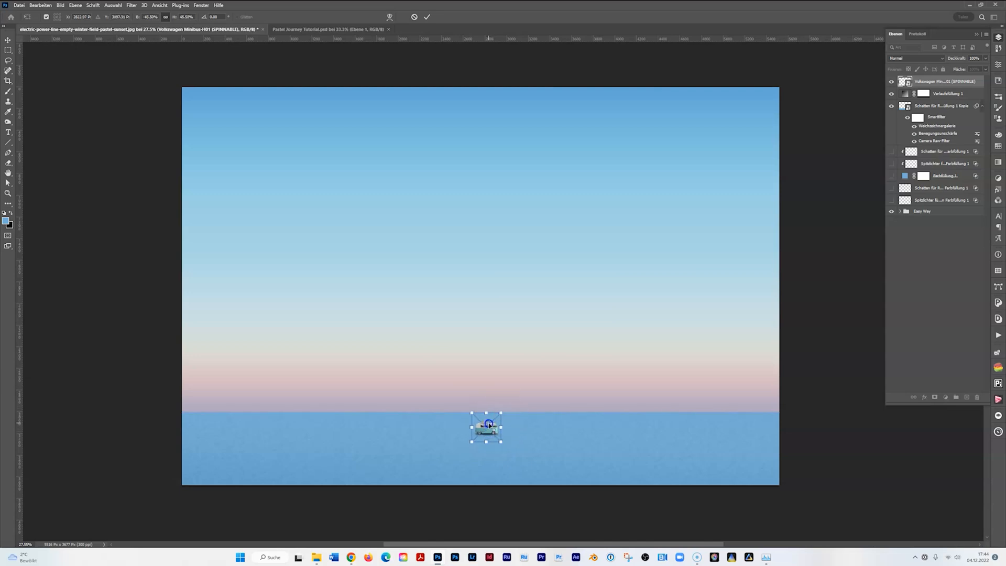
{"action": "key", "text": "Return"}
- Rotate the minibus's 3D view slightly in PixelSquid and move the minibus up about 42 px, closer to the horizon
{"action": "left_click", "coordinate": [997, 397]}
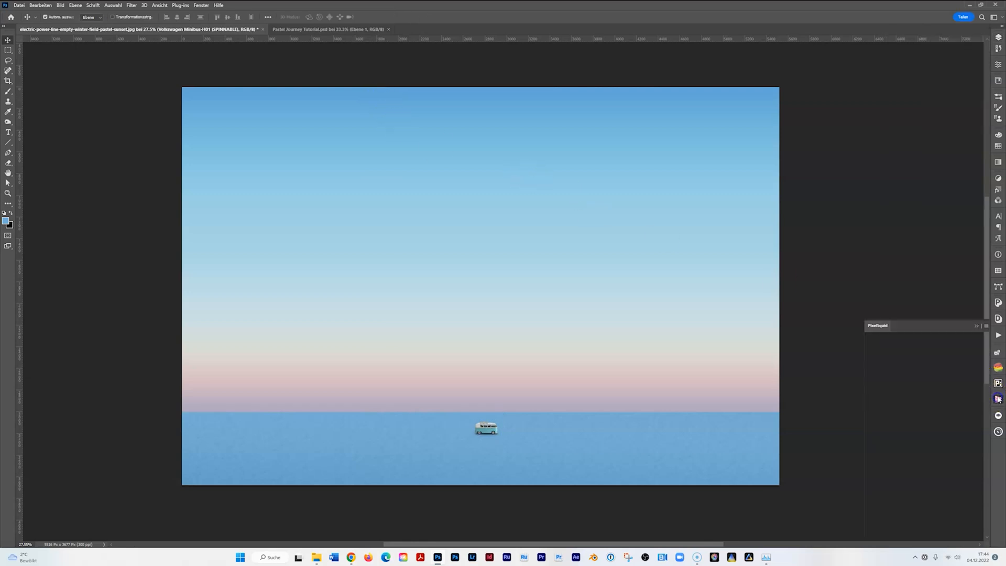
{"action": "left_click_drag", "start_coordinate": [937, 419], "coordinate": [915, 424]}
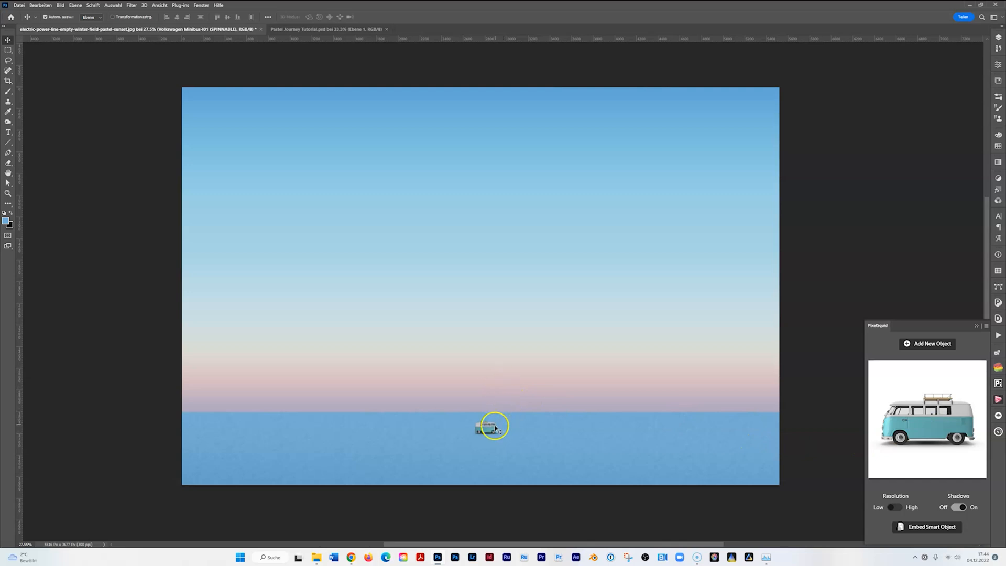
{"action": "left_click_drag", "start_coordinate": [490, 427], "coordinate": [488, 425]}
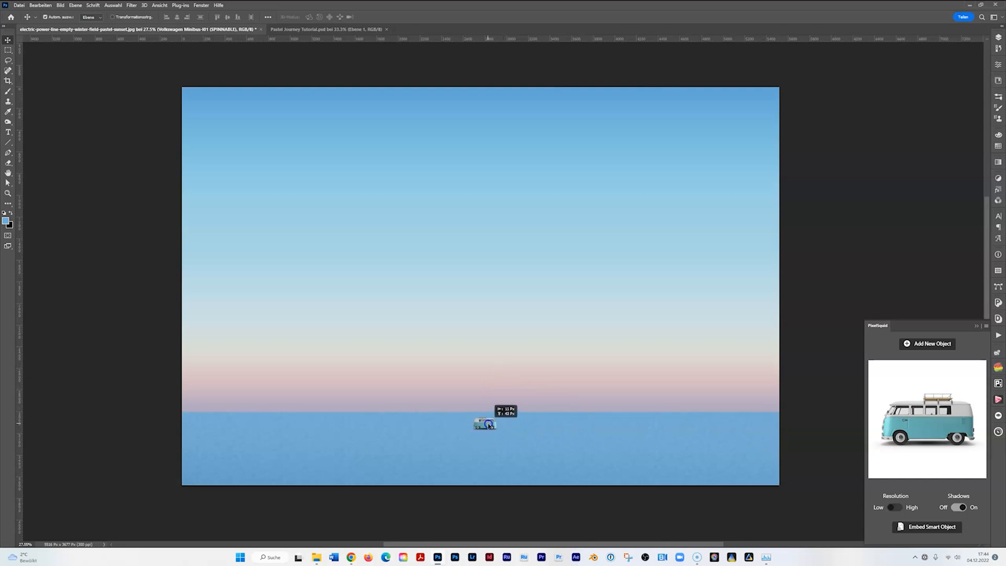
{"action": "left_click", "coordinate": [913, 507]}
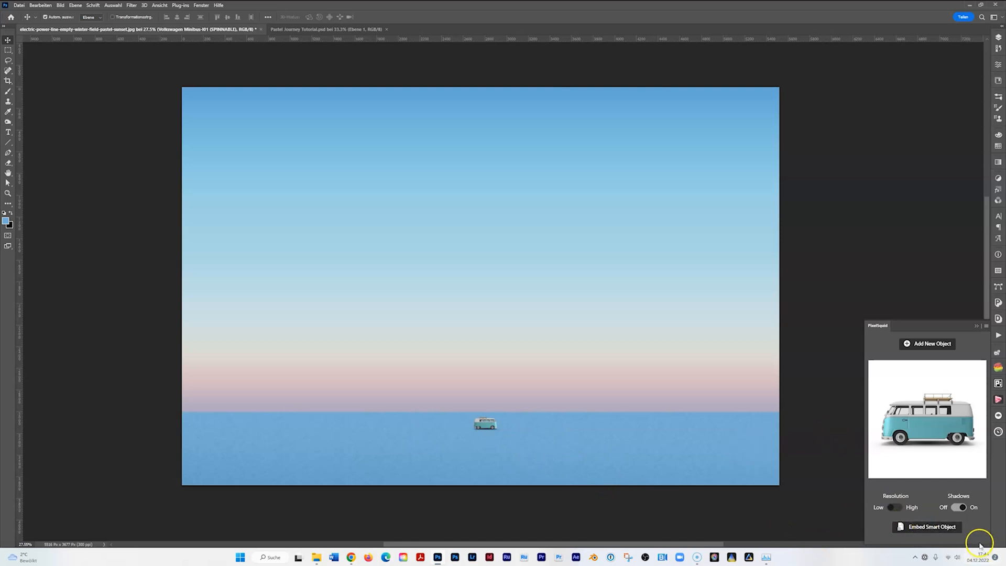
- Embed the minibus as a static smart object and harmonize it with Neural Filters, using layer "Schatten für Relief innen von Farbfüllung 1 Kopie" as reference
{"action": "left_click", "coordinate": [923, 528]}
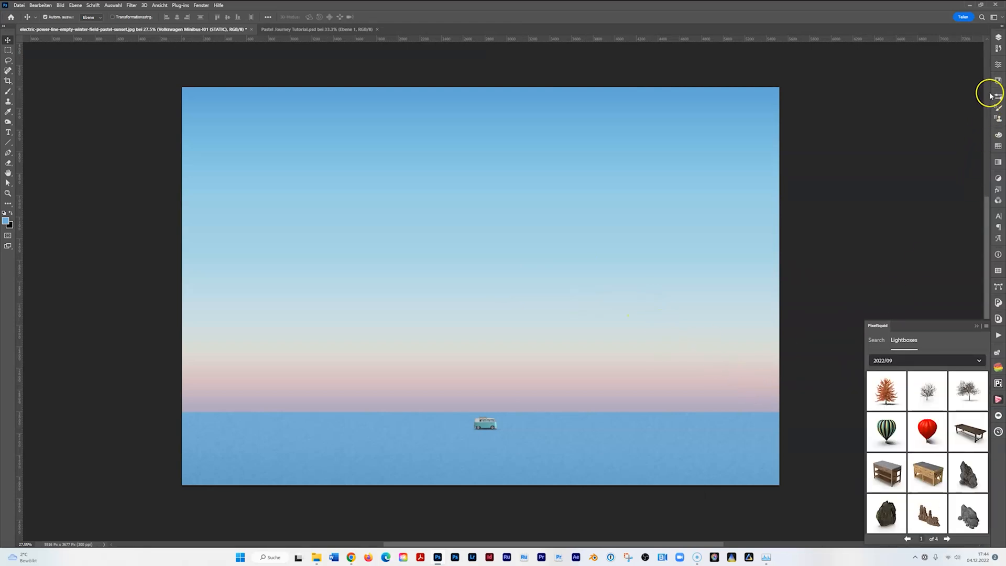
{"action": "left_click", "coordinate": [998, 38]}
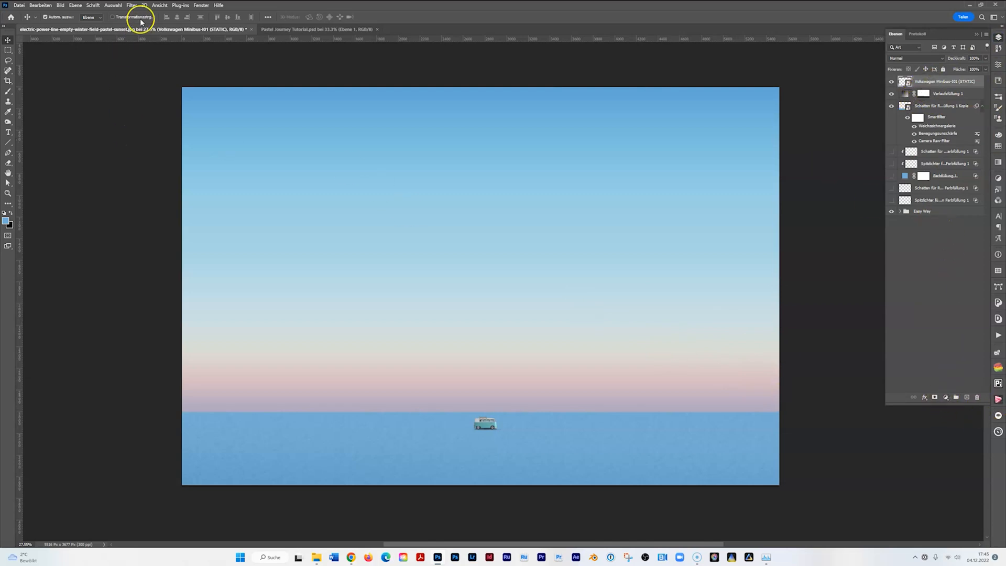
{"action": "left_click", "coordinate": [132, 6]}
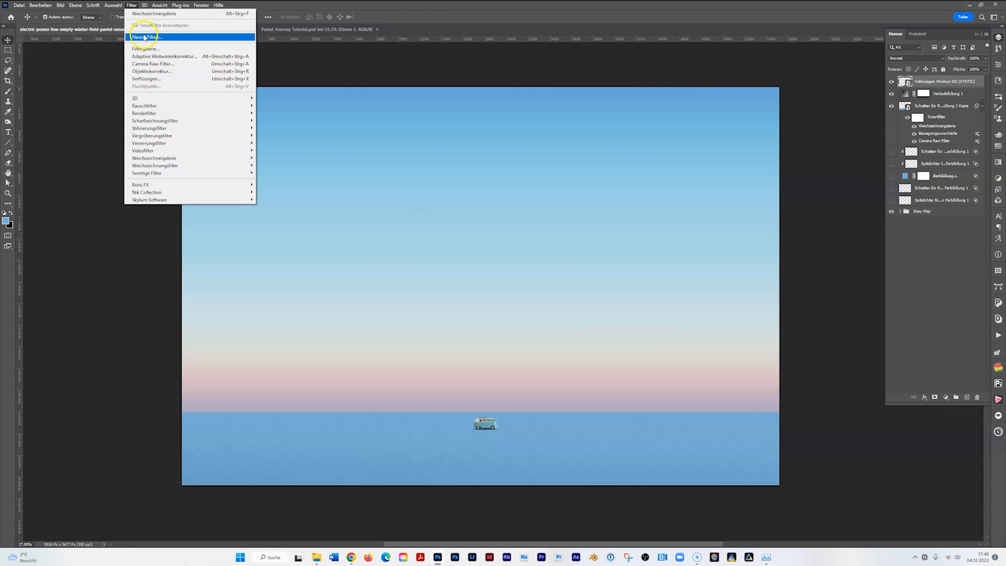
{"action": "left_click", "coordinate": [143, 37]}
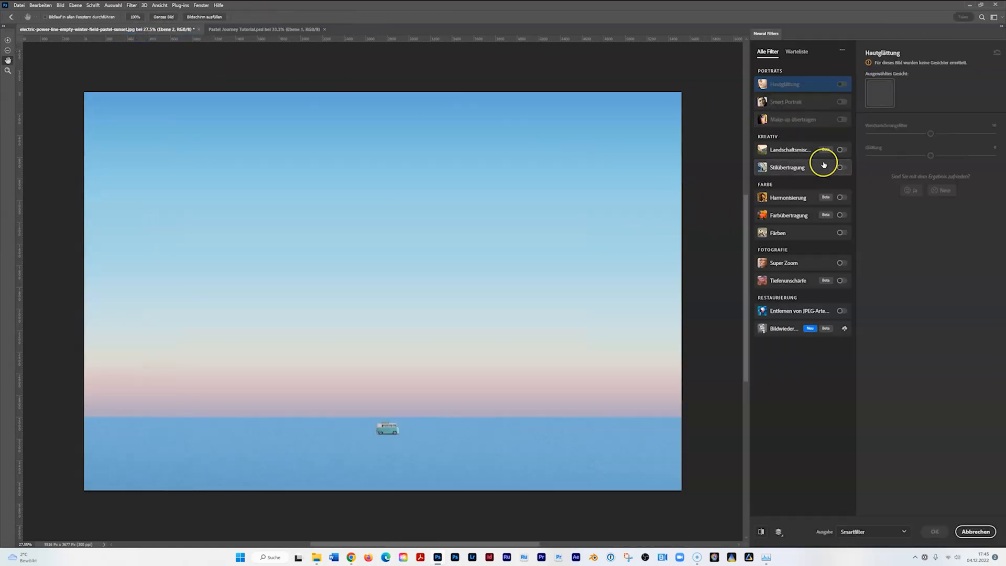
{"action": "left_click", "coordinate": [839, 198]}
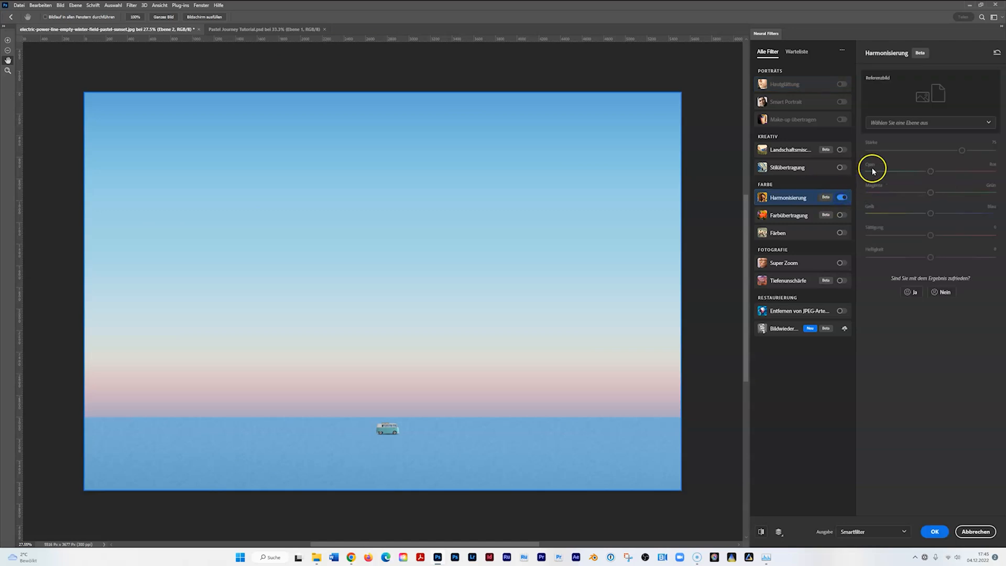
{"action": "left_click", "coordinate": [884, 124]}
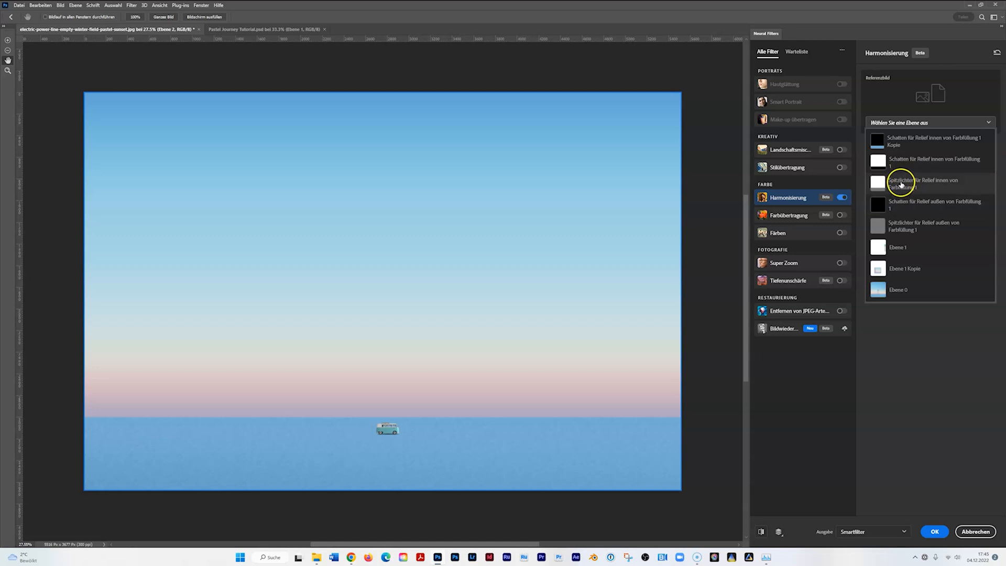
{"action": "left_click", "coordinate": [908, 147]}
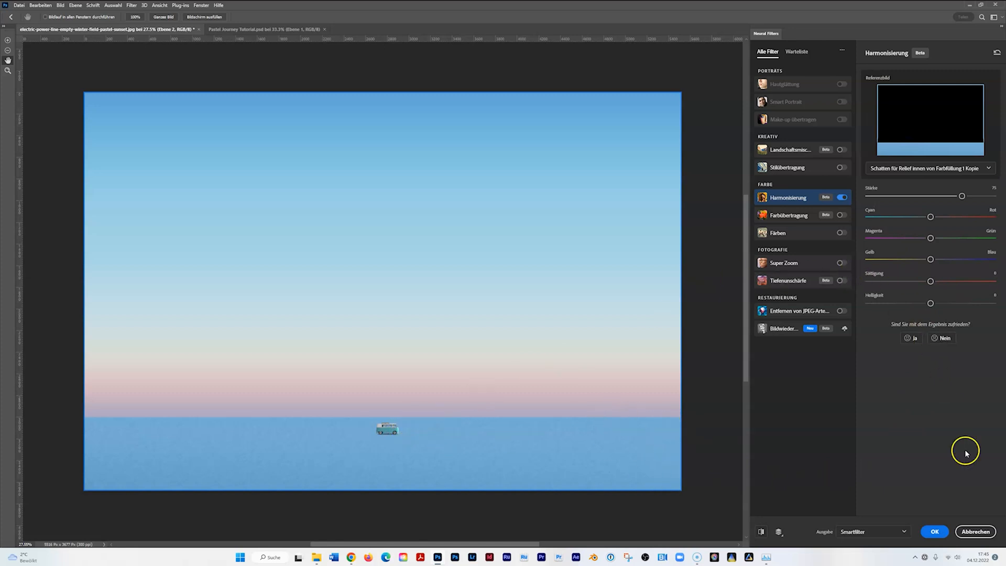
{"action": "left_click", "coordinate": [934, 533]}
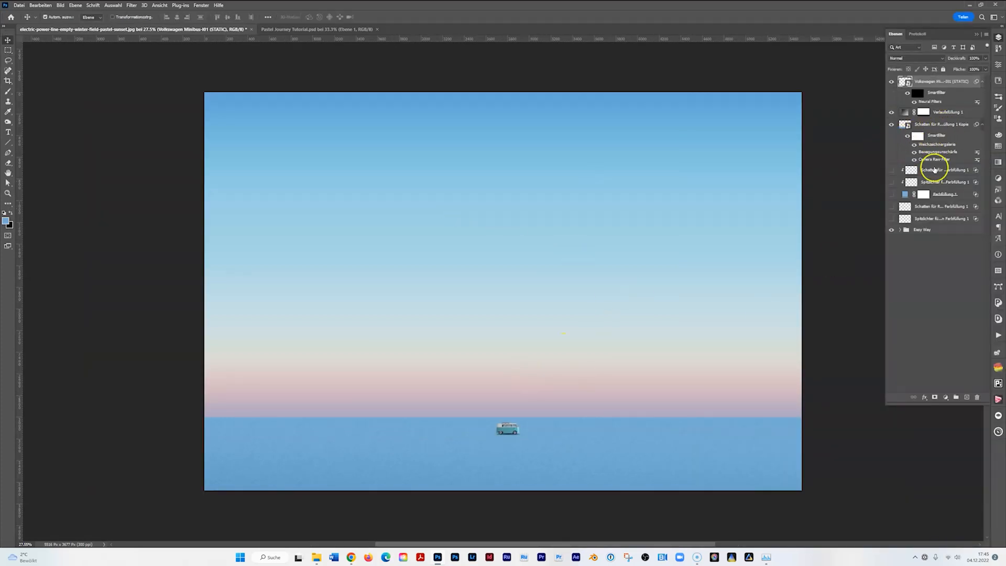
- Add a Hue/Saturation adjustment clipped to the minibus and shift the hue of its cyan tones slightly toward blue
{"action": "left_click", "coordinate": [946, 397]}
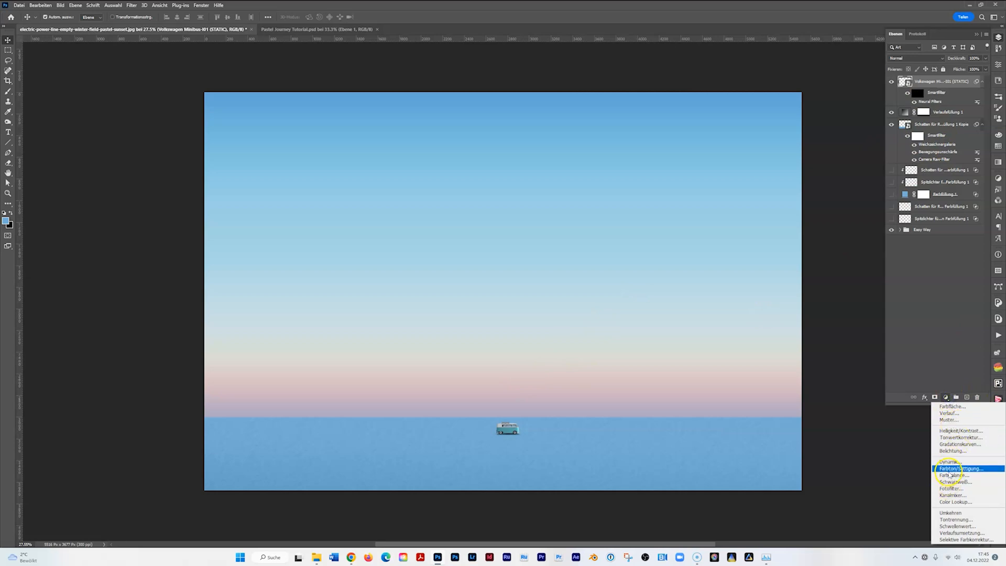
{"action": "left_click", "coordinate": [949, 469]}
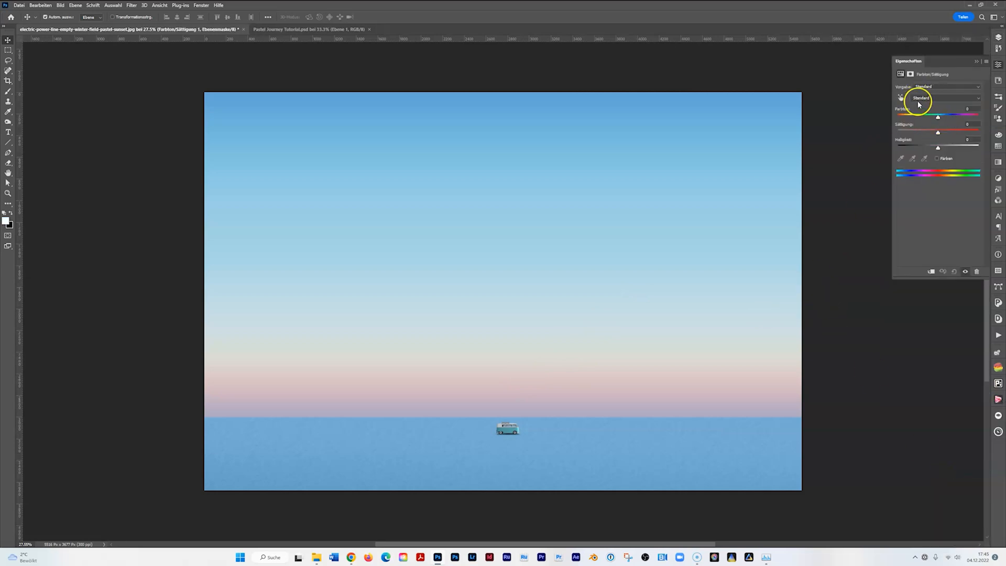
{"action": "left_click", "coordinate": [901, 98]}
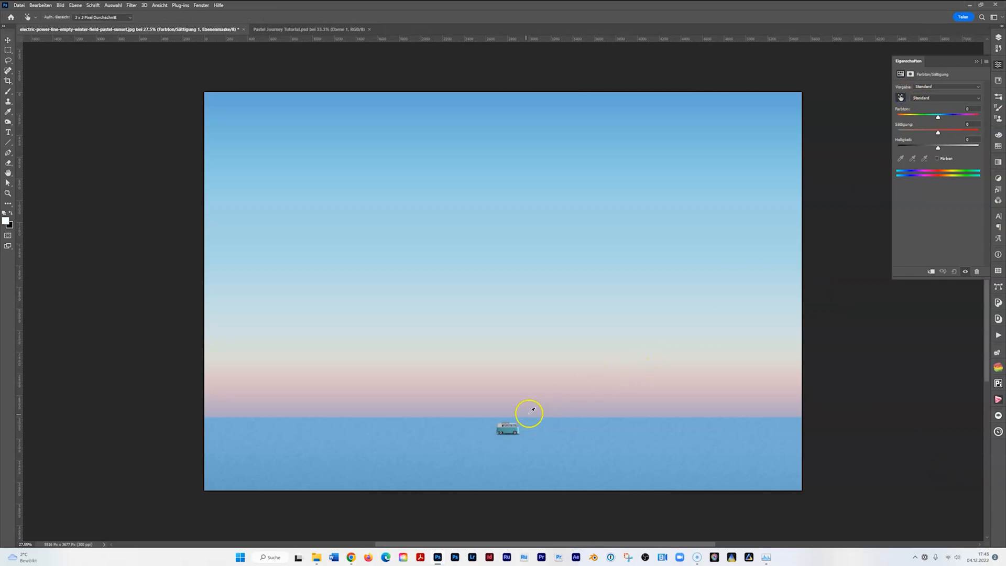
{"action": "left_click", "coordinate": [507, 428]}
{"action": "left_click", "coordinate": [932, 271]}
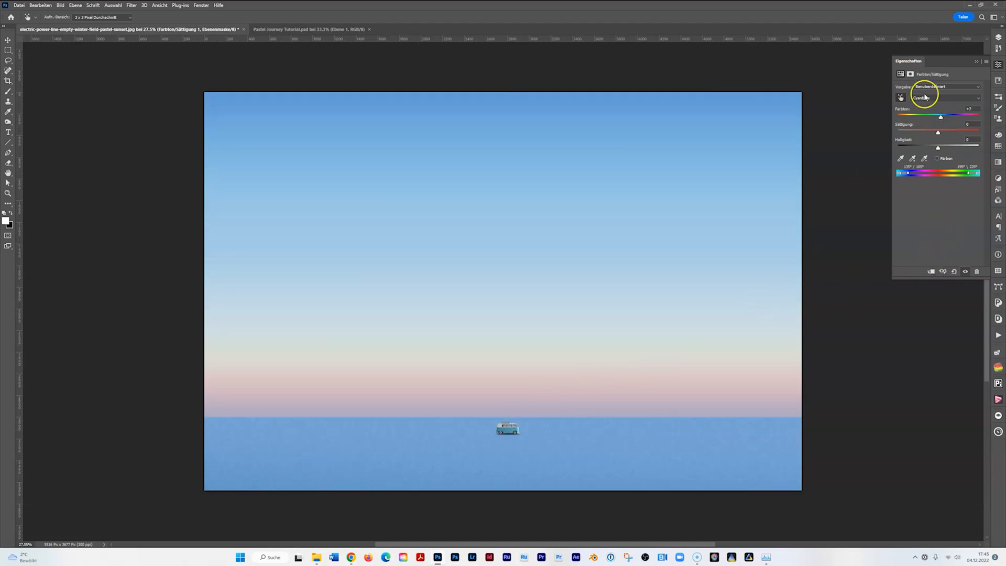
{"action": "left_click_drag", "start_coordinate": [945, 116], "coordinate": [931, 117]}
{"action": "left_click", "coordinate": [938, 272]}
{"action": "left_click", "coordinate": [931, 272]}
{"action": "left_click_drag", "start_coordinate": [942, 119], "coordinate": [941, 117]}
- Convert the filtered minibus layer into a new smart object
{"action": "left_click", "coordinate": [999, 38]}
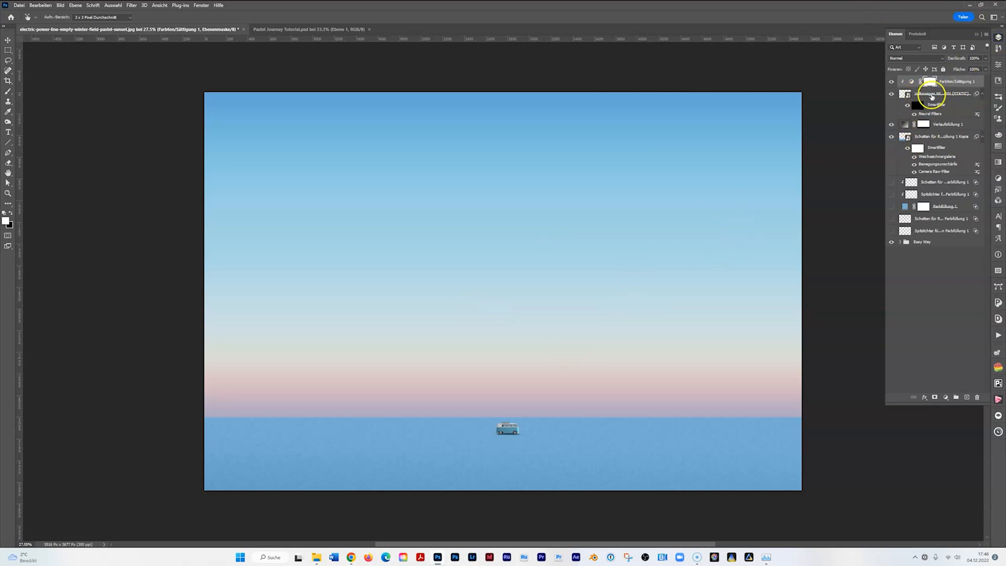
{"action": "right_click", "coordinate": [929, 95]}
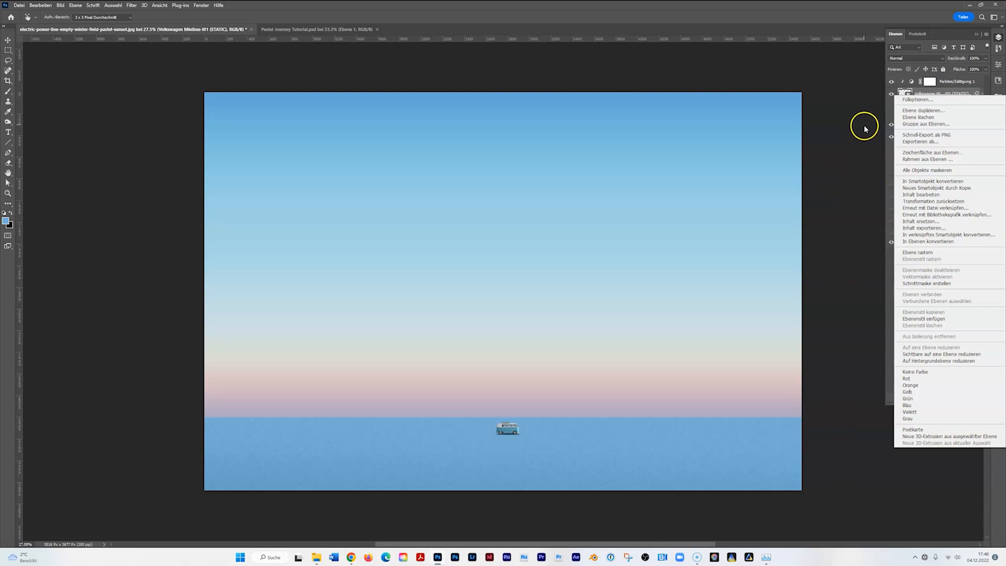
{"action": "left_click", "coordinate": [912, 182]}
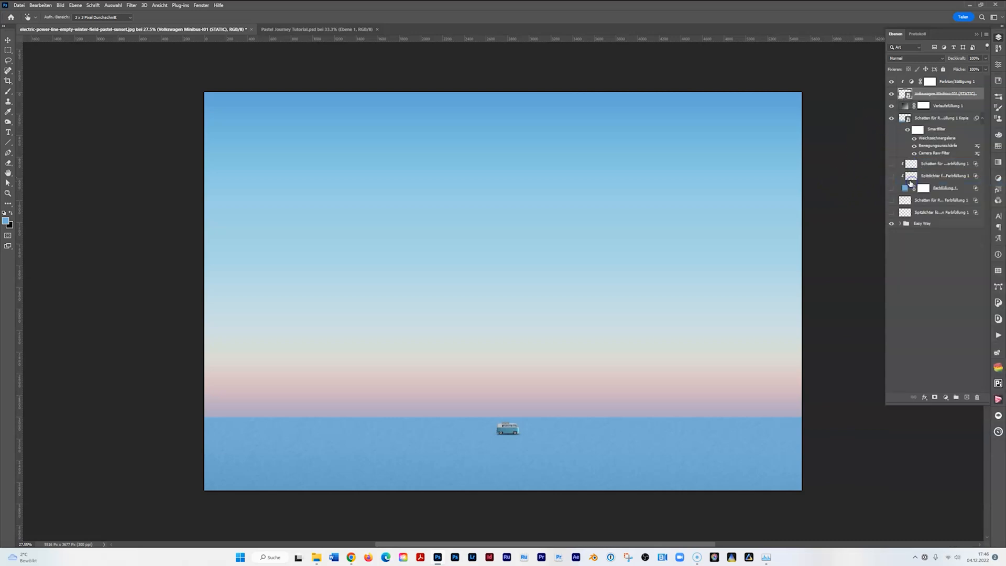
- Adjust the minibus in Camera Raw with exposure +0.05, contrast +6, highlights +8, shadows -5, whites +9 and blacks -5
{"action": "left_click", "coordinate": [131, 5]}
{"action": "mouse_move", "coordinate": [160, 6]}
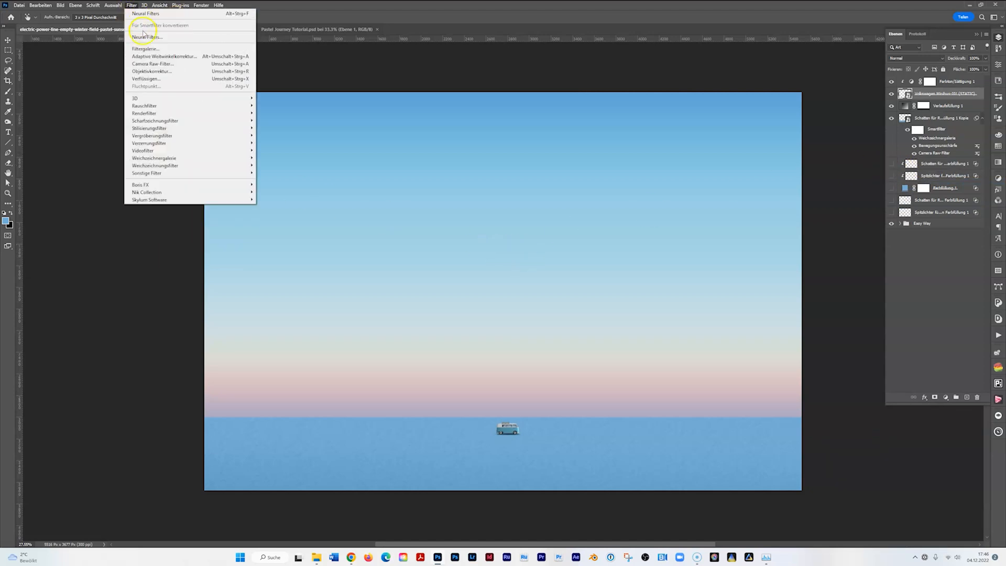
{"action": "left_click", "coordinate": [144, 63]}
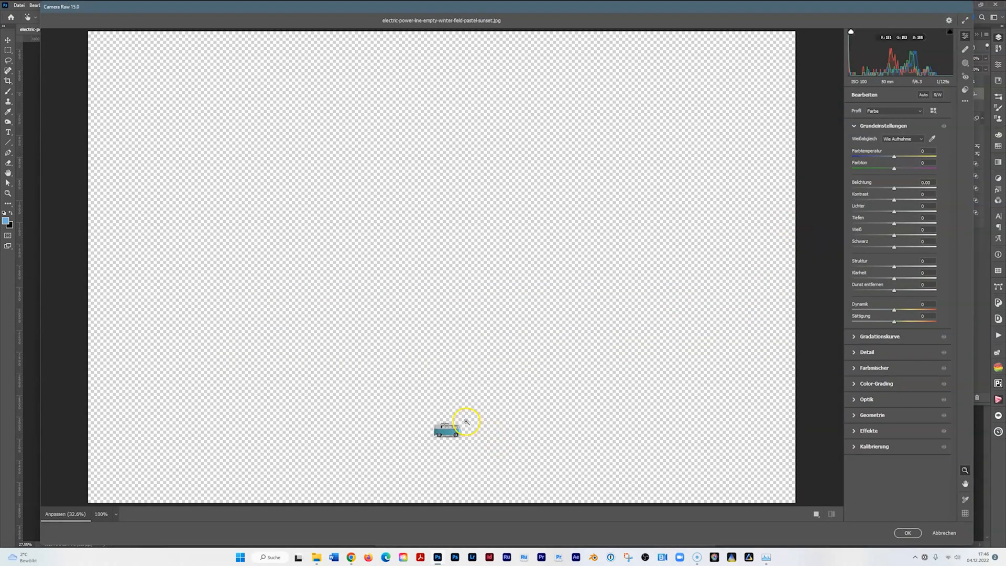
{"action": "left_click_drag", "start_coordinate": [466, 421], "coordinate": [521, 361]}
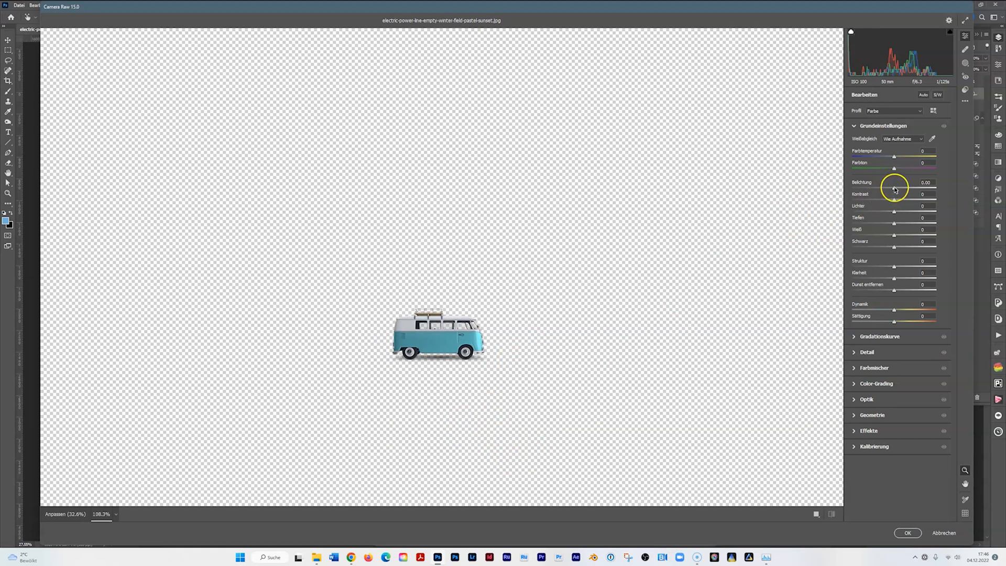
{"action": "left_click_drag", "start_coordinate": [895, 188], "coordinate": [895, 189]}
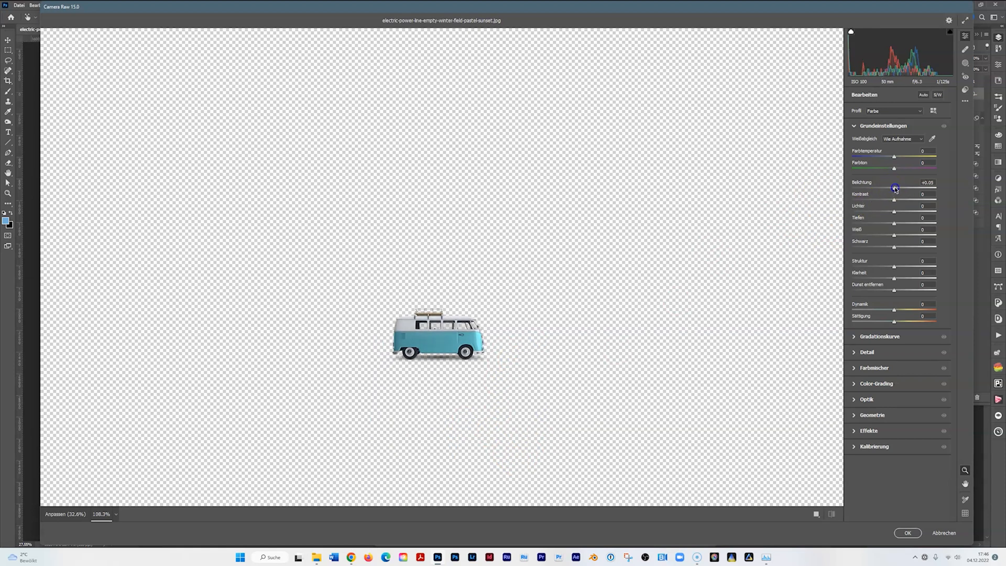
{"action": "left_click", "coordinate": [899, 208]}
{"action": "left_click_drag", "start_coordinate": [894, 200], "coordinate": [894, 225]}
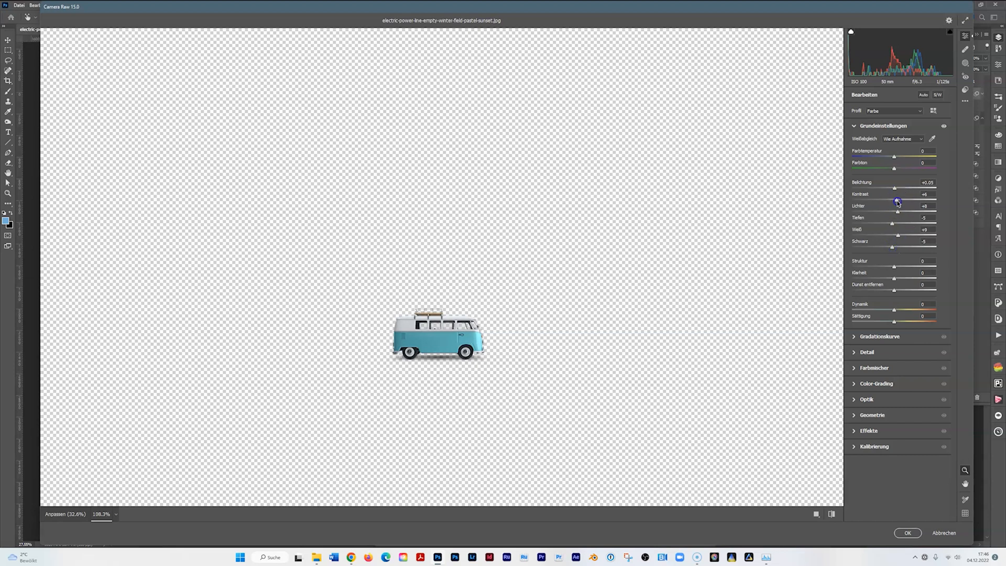
- Brighten the front of the minibus with a linear gradient mask at exposure +0.40 and apply the Camera Raw filter
{"action": "left_click", "coordinate": [965, 66]}
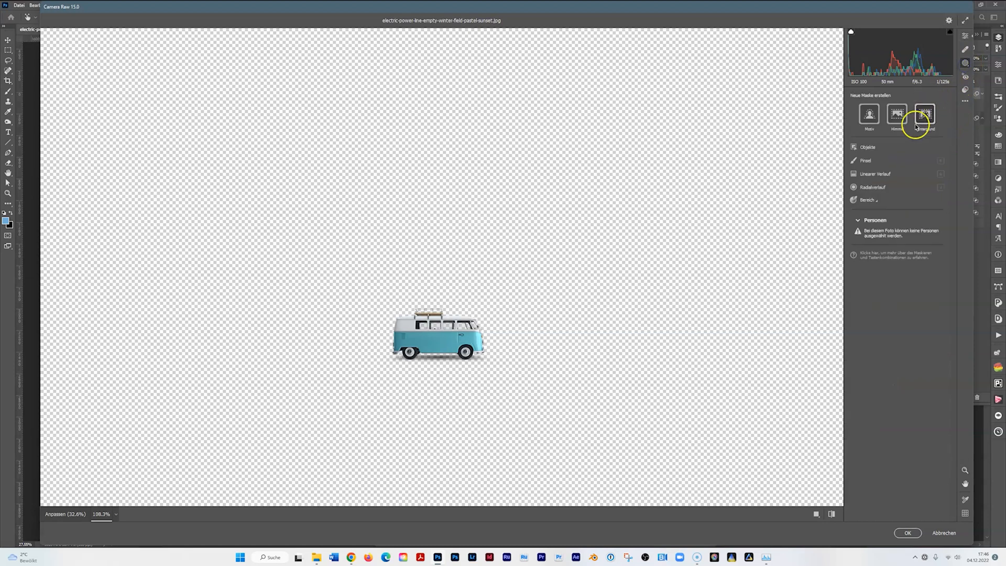
{"action": "left_click", "coordinate": [873, 175]}
{"action": "left_click_drag", "start_coordinate": [501, 334], "coordinate": [437, 340]}
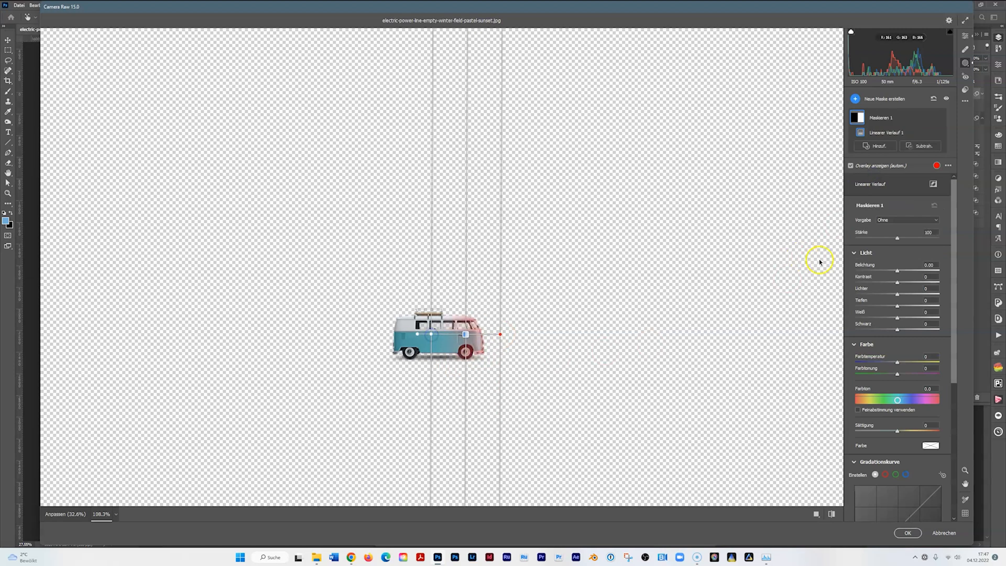
{"action": "left_click_drag", "start_coordinate": [898, 271], "coordinate": [902, 271]}
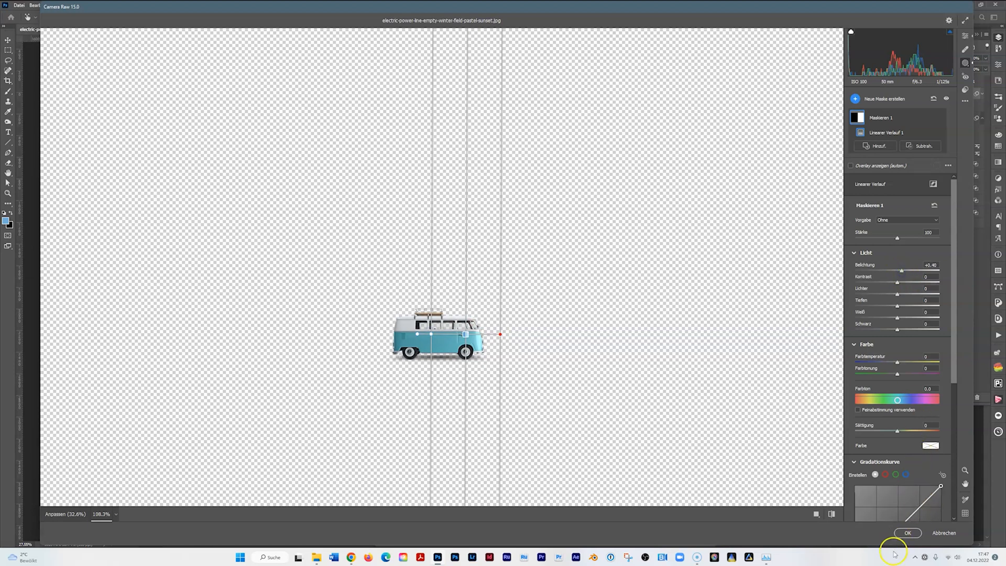
{"action": "left_click", "coordinate": [906, 532]}
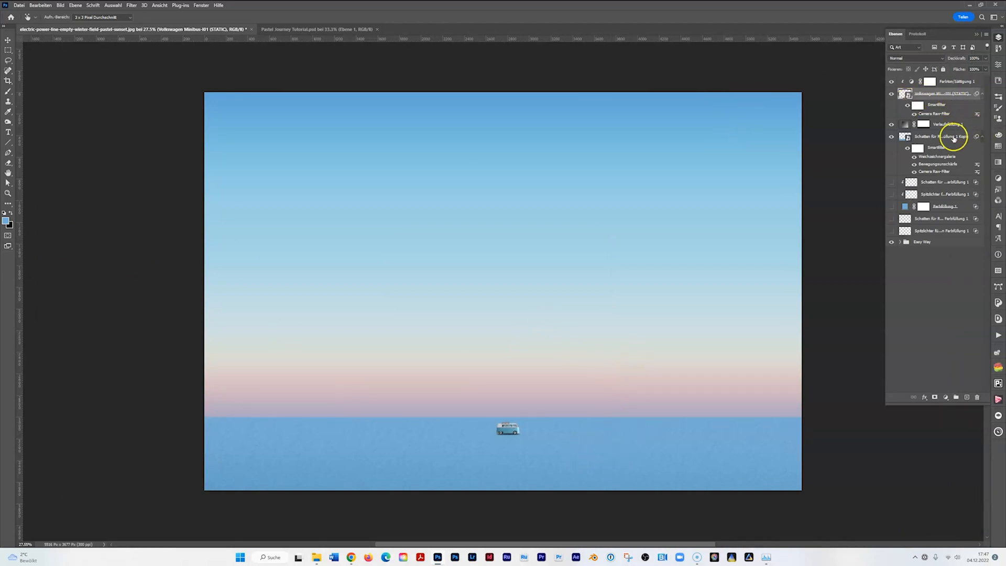
- Add an empty layer above the Hue/Saturation adjustment and convert the sky's gradient fill layer to a smart object
{"action": "key", "text": "ctrl+alt+shift+n"}
{"action": "left_click", "coordinate": [951, 138]}
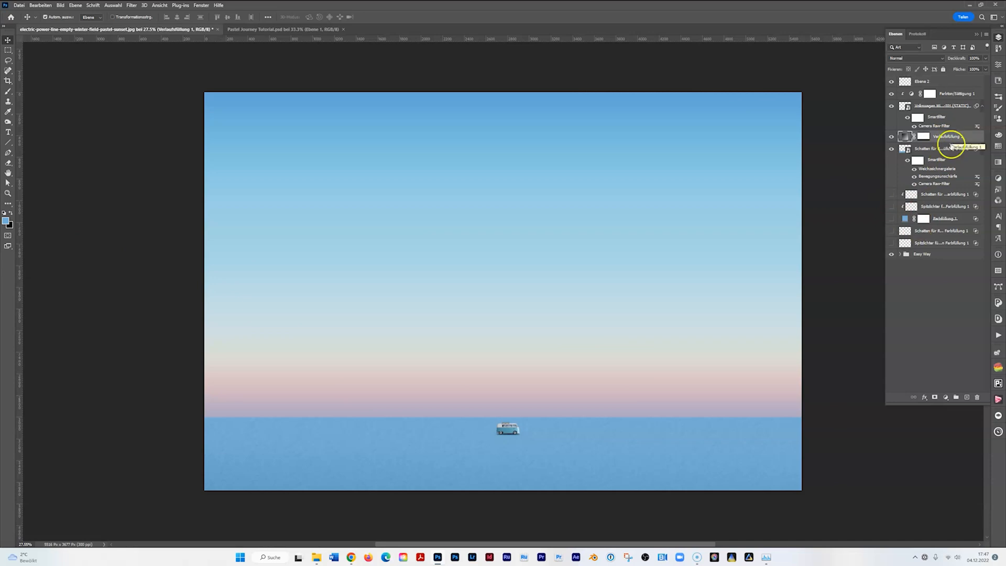
{"action": "right_click", "coordinate": [946, 138]}
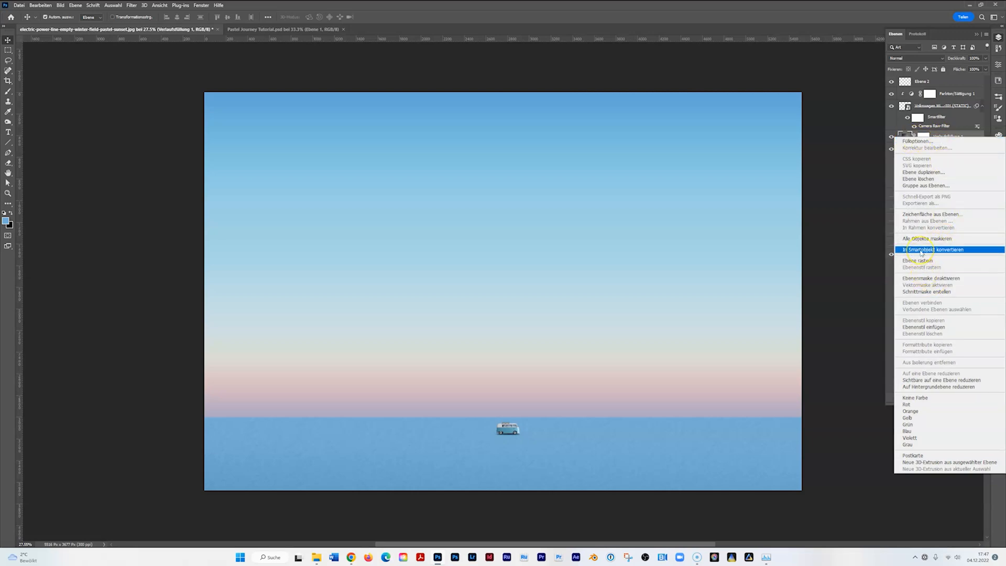
{"action": "left_click", "coordinate": [922, 250]}
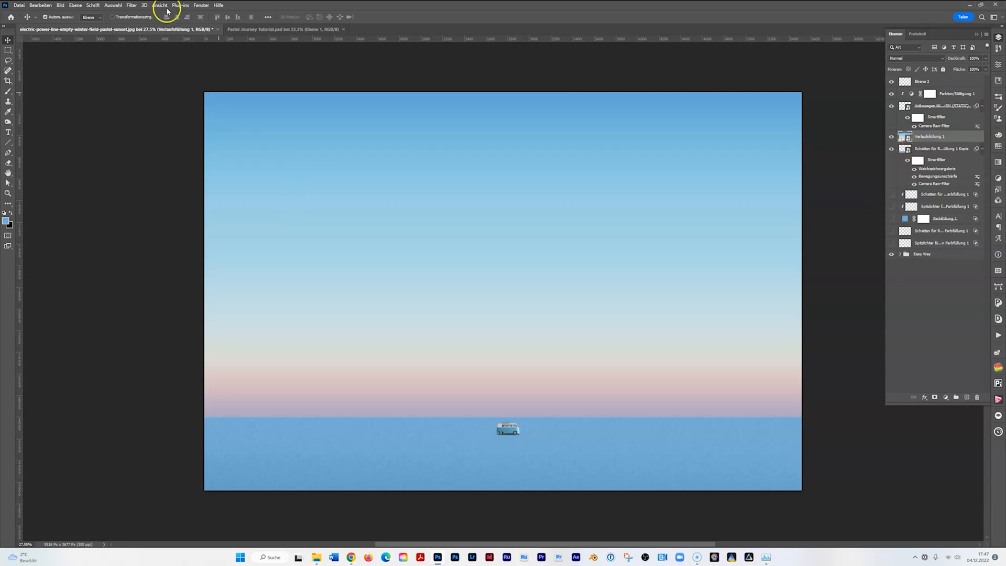
- Brighten the sky's right side in Camera Raw with a slanted linear gradient mask reaching toward the centre, at exposure +1.15
{"action": "left_click", "coordinate": [129, 6]}
{"action": "left_click", "coordinate": [167, 62]}
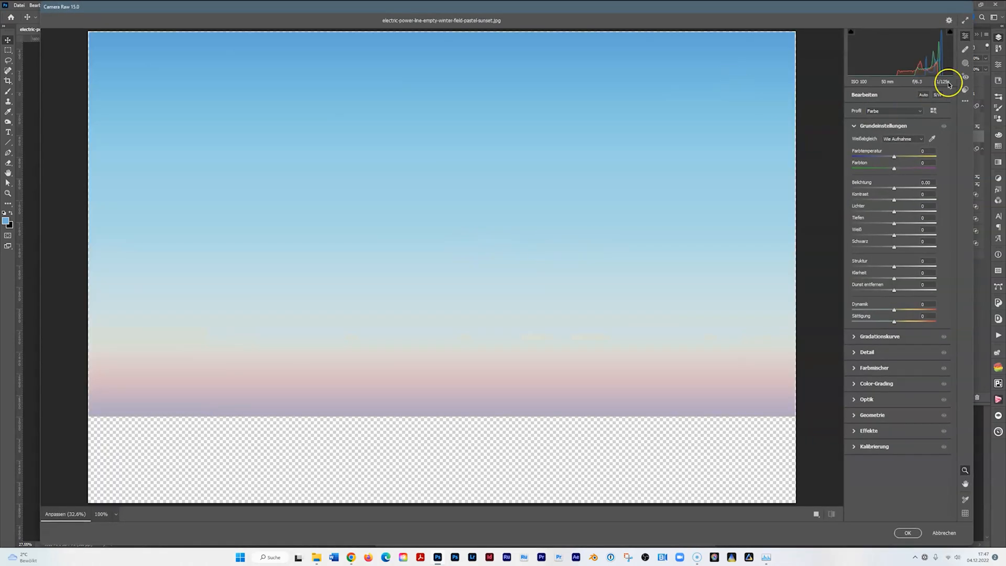
{"action": "left_click", "coordinate": [965, 92]}
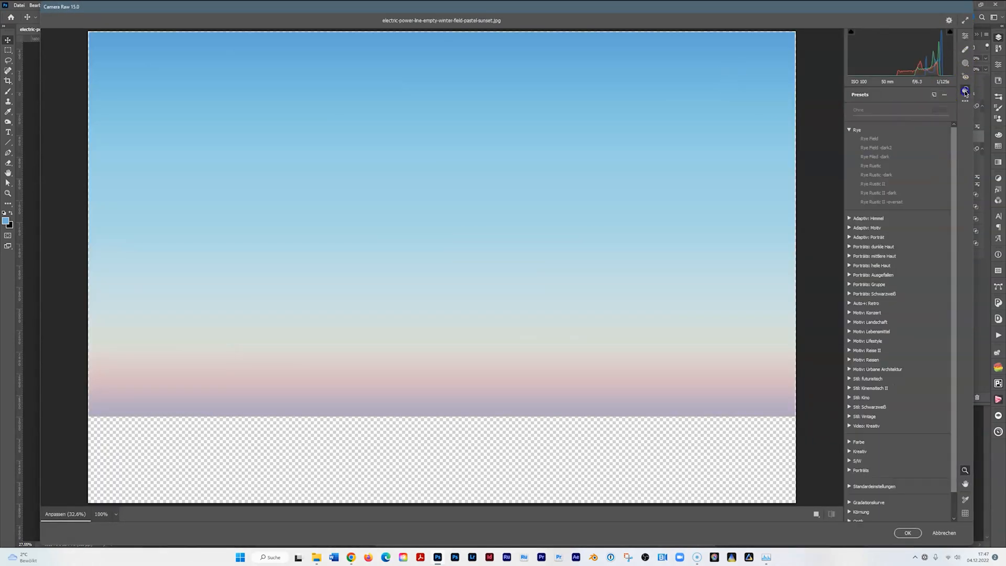
{"action": "left_click", "coordinate": [966, 62]}
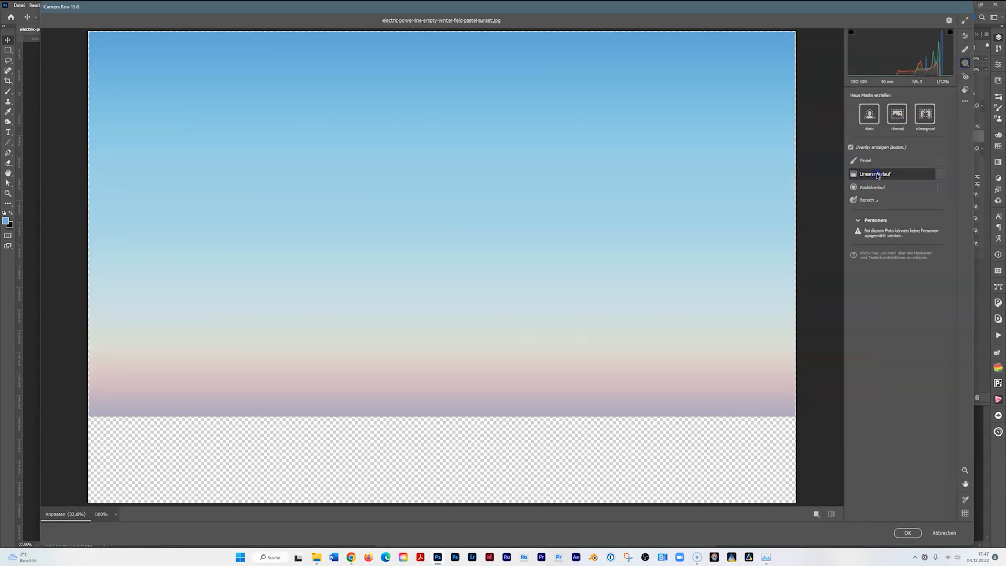
{"action": "left_click", "coordinate": [875, 173]}
{"action": "left_click_drag", "start_coordinate": [799, 134], "coordinate": [509, 202]}
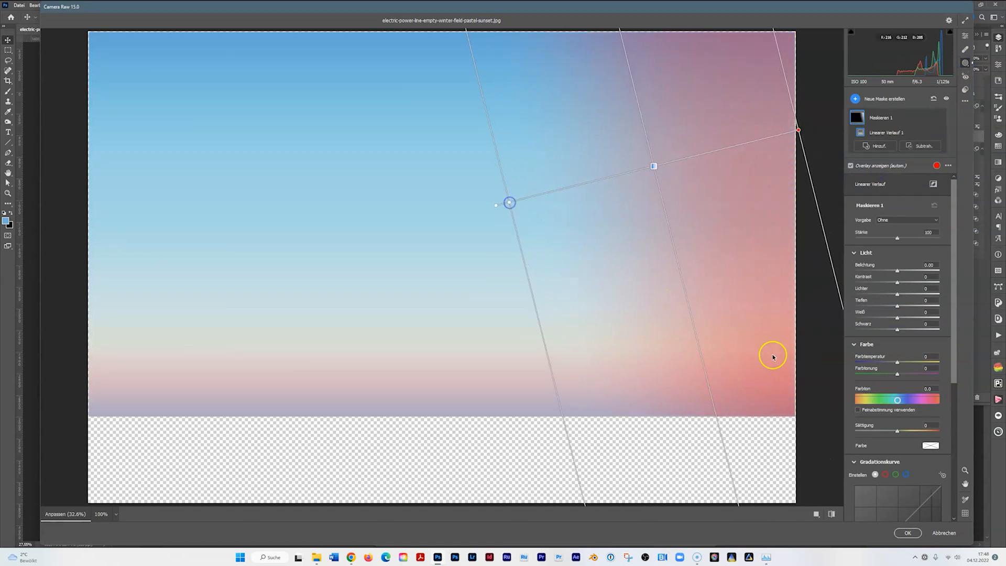
{"action": "left_click", "coordinate": [898, 270]}
{"action": "left_click_drag", "start_coordinate": [899, 270], "coordinate": [910, 271]}
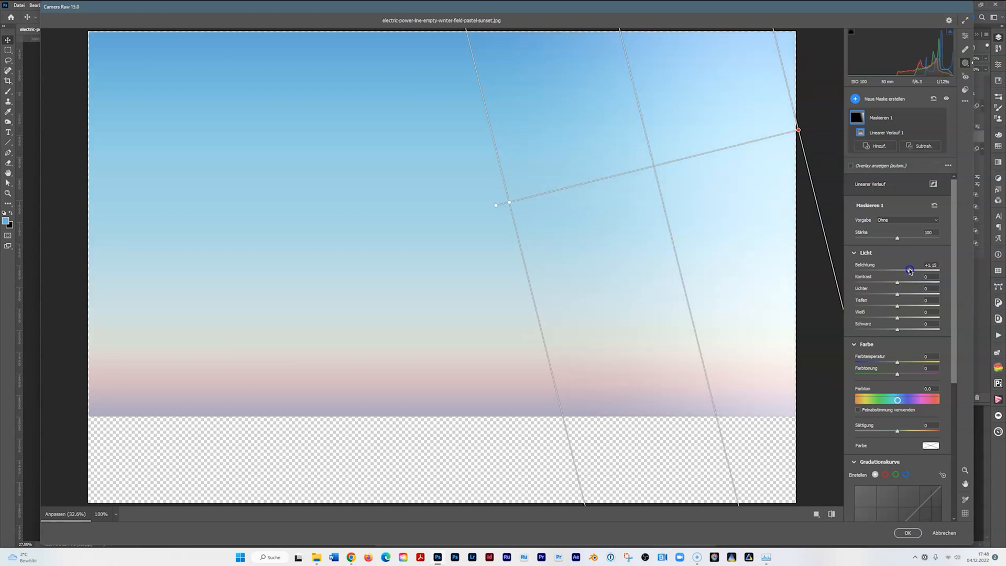
{"action": "left_click", "coordinate": [906, 530]}
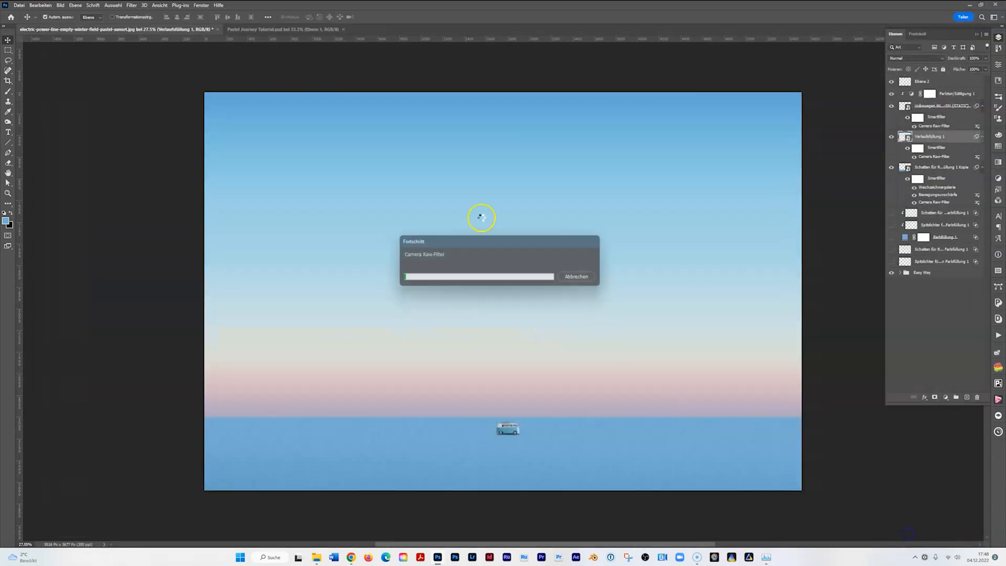
- Add an empty layer above the snow and outline a feathered Polygonal Lasso wedge across the snow, widening from behind the minibus to the right canvas edge
{"action": "left_click", "coordinate": [768, 448]}
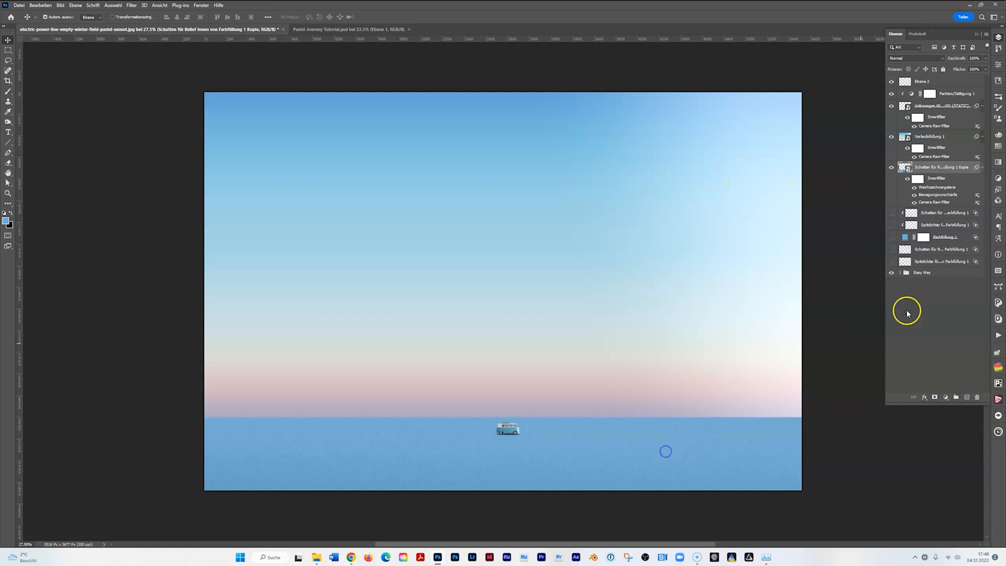
{"action": "left_click", "coordinate": [967, 398]}
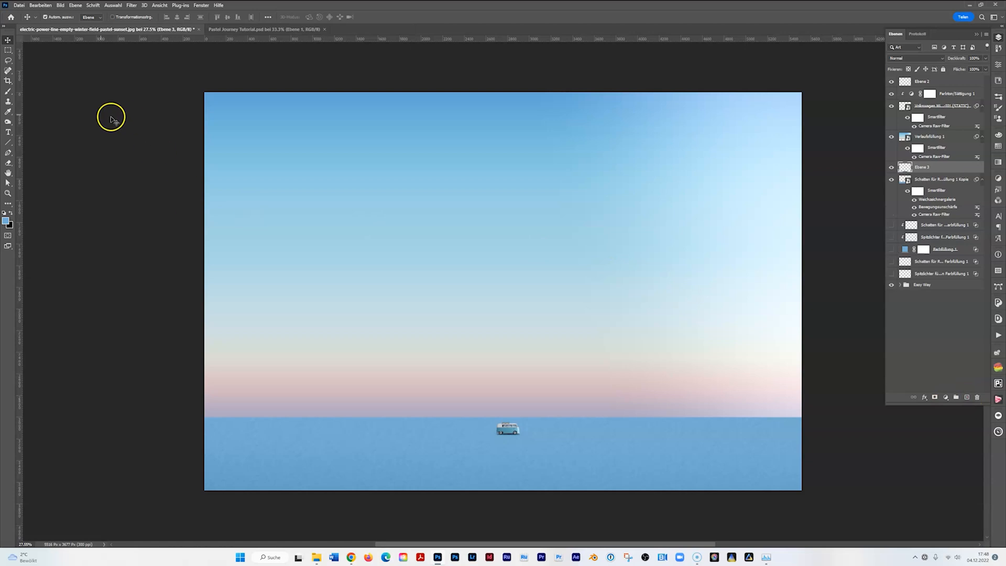
{"action": "left_click", "coordinate": [9, 61]}
{"action": "left_click", "coordinate": [52, 83]}
{"action": "left_click", "coordinate": [130, 17]}
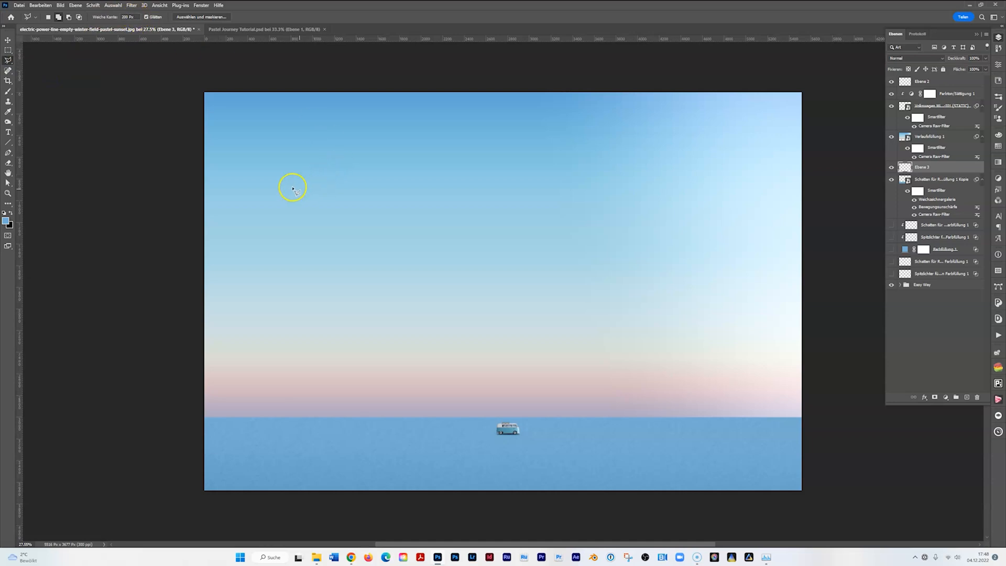
{"action": "left_click", "coordinate": [811, 409]}
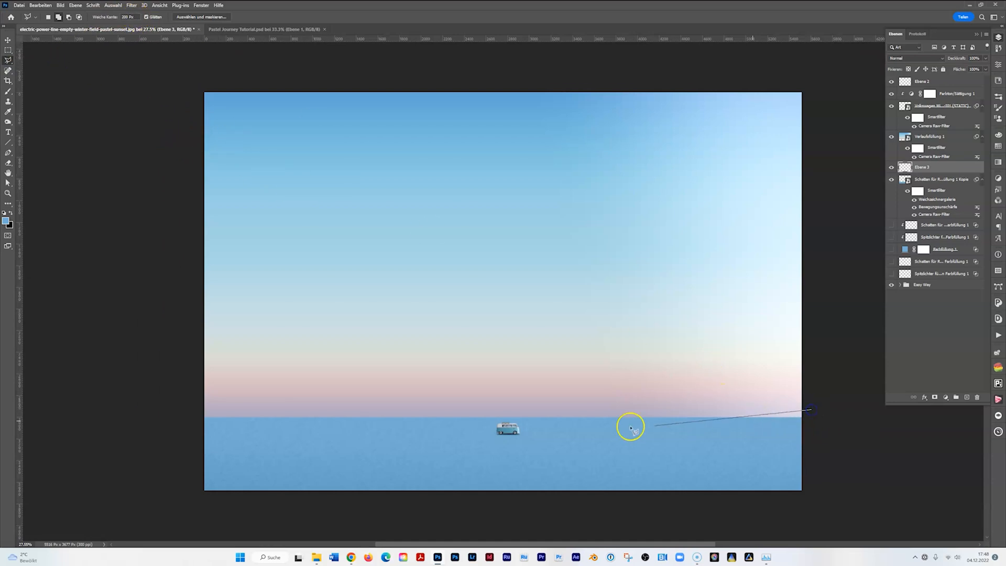
{"action": "left_click", "coordinate": [421, 425]}
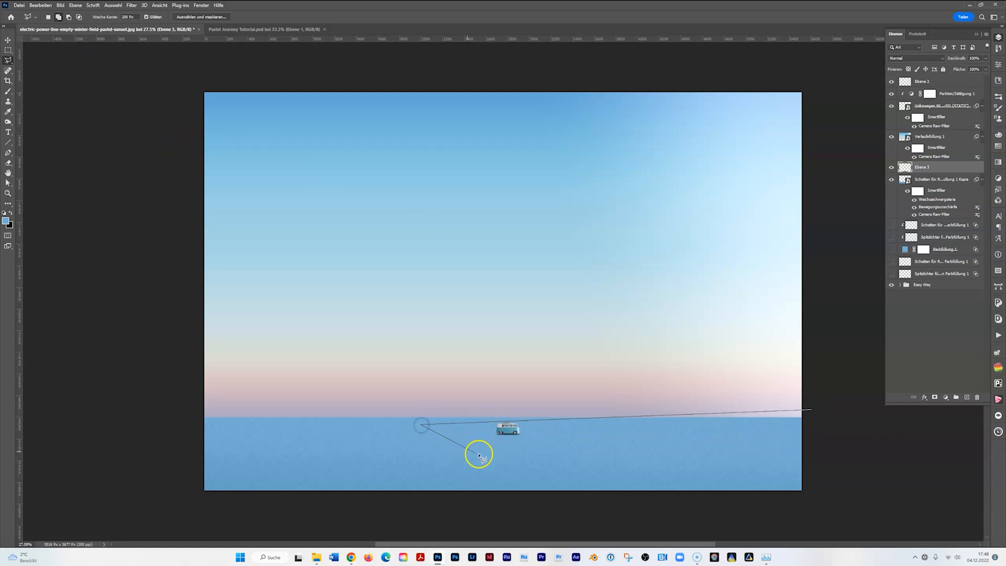
{"action": "left_click", "coordinate": [422, 436]}
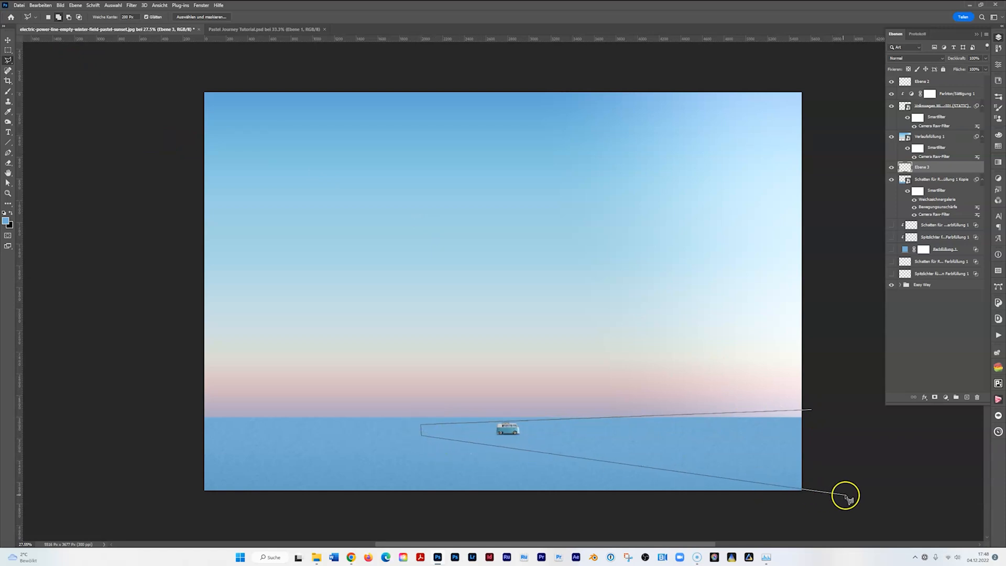
{"action": "left_click", "coordinate": [812, 502]}
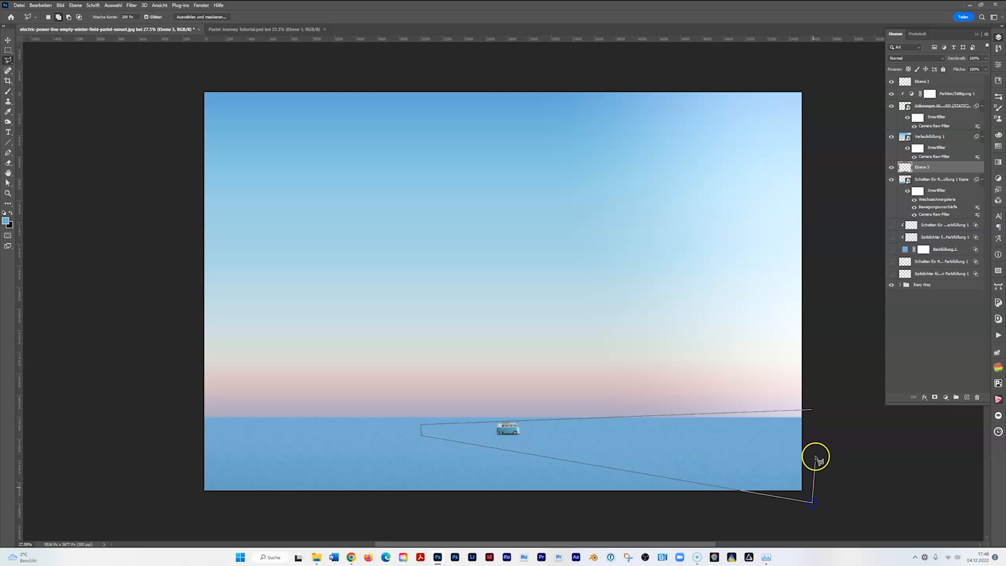
{"action": "left_click", "coordinate": [814, 411]}
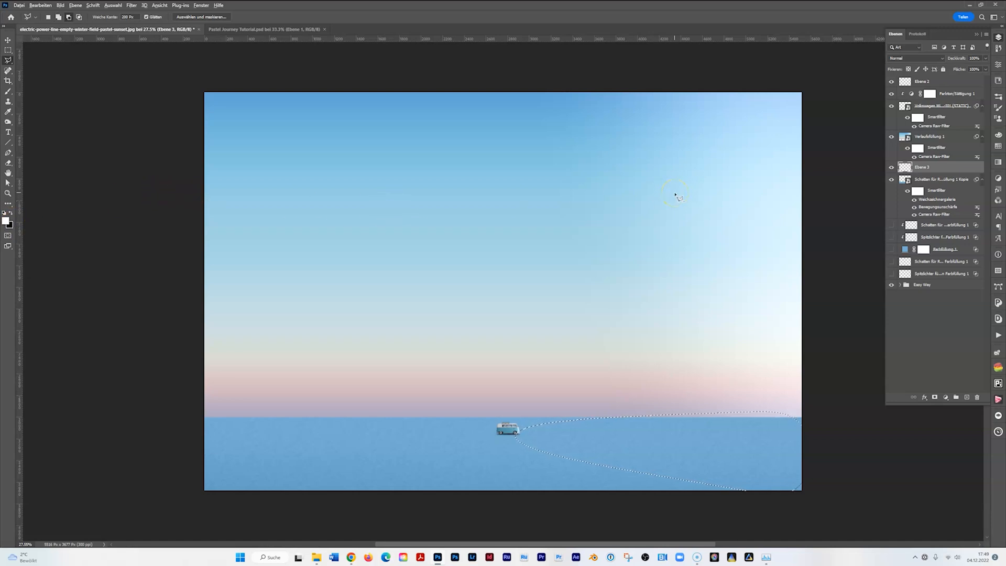
- Fill the wedge selection with white, deselect it and stretch the light patch horizontally past the right canvas edge to about 4279 px wide
{"action": "key", "text": "alt+BackSpace"}
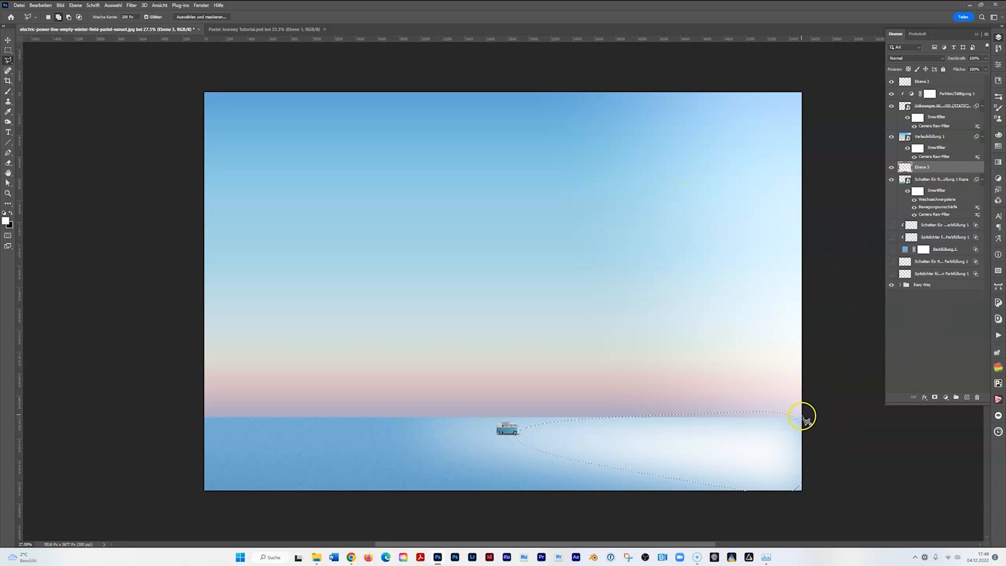
{"action": "key", "text": "ctrl+d"}
{"action": "key", "text": "ctrl+t"}
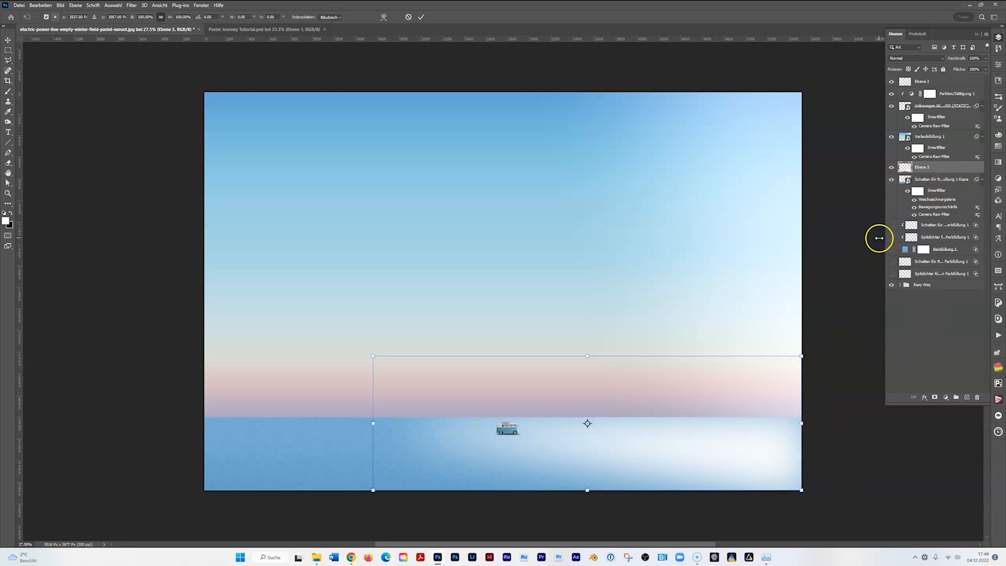
{"action": "left_click_drag", "start_coordinate": [805, 423], "coordinate": [849, 425]}
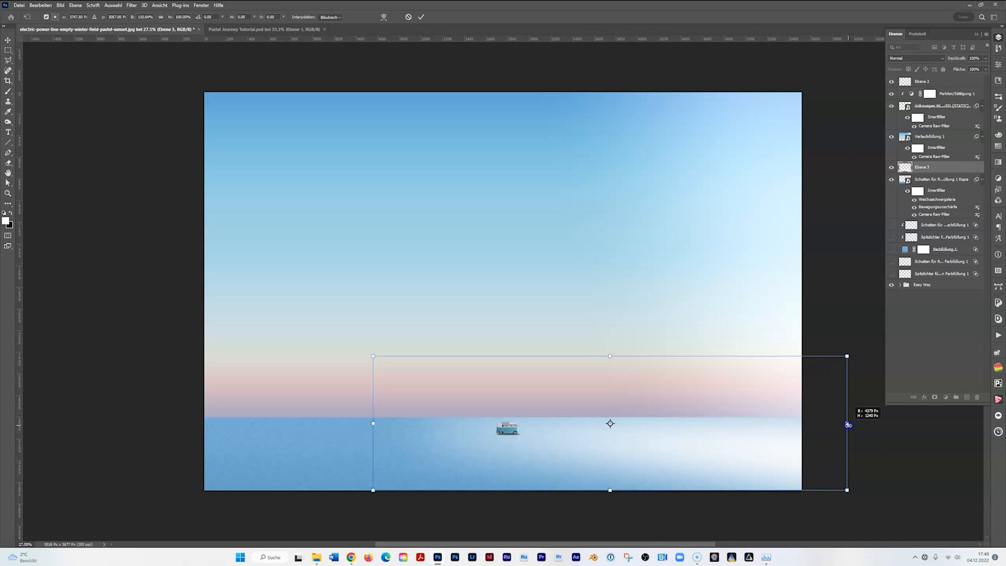
{"action": "left_click", "coordinate": [421, 16]}
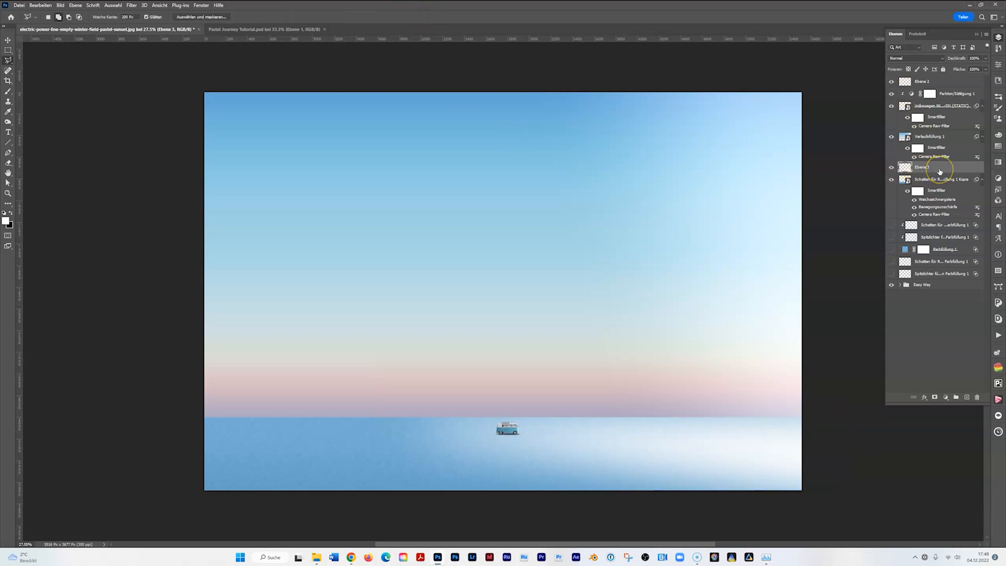
- Clip the white light layer to the snow layer and set its blend mode to Soft Light (Weiches Licht)
{"action": "left_click_drag", "start_coordinate": [940, 179], "coordinate": [806, 362]}
{"action": "left_click_drag", "start_coordinate": [783, 428], "coordinate": [944, 172]}
{"action": "left_click_drag", "start_coordinate": [941, 284], "coordinate": [754, 400]}
{"action": "left_click_drag", "start_coordinate": [476, 495], "coordinate": [517, 422]}
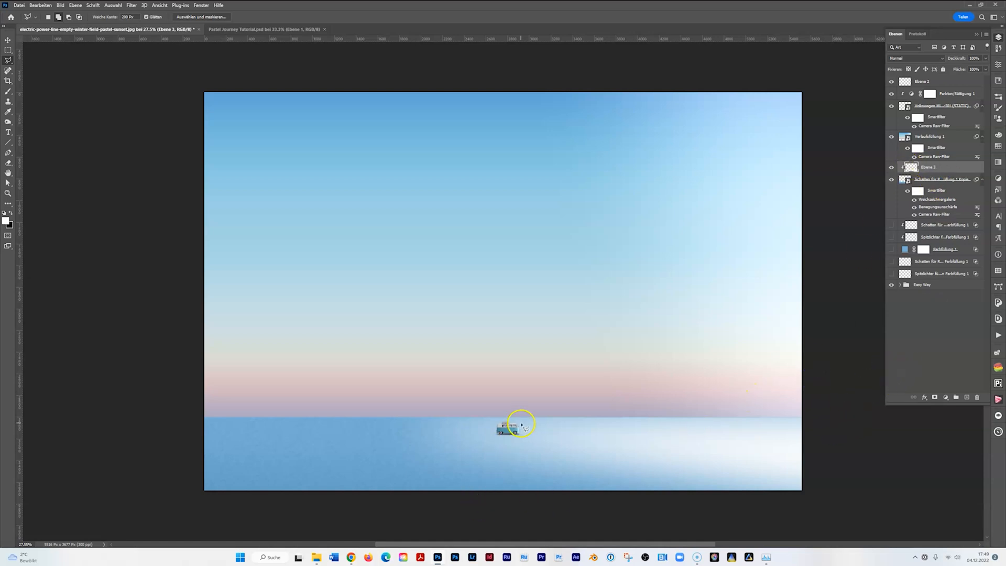
{"action": "left_click", "coordinate": [915, 58]}
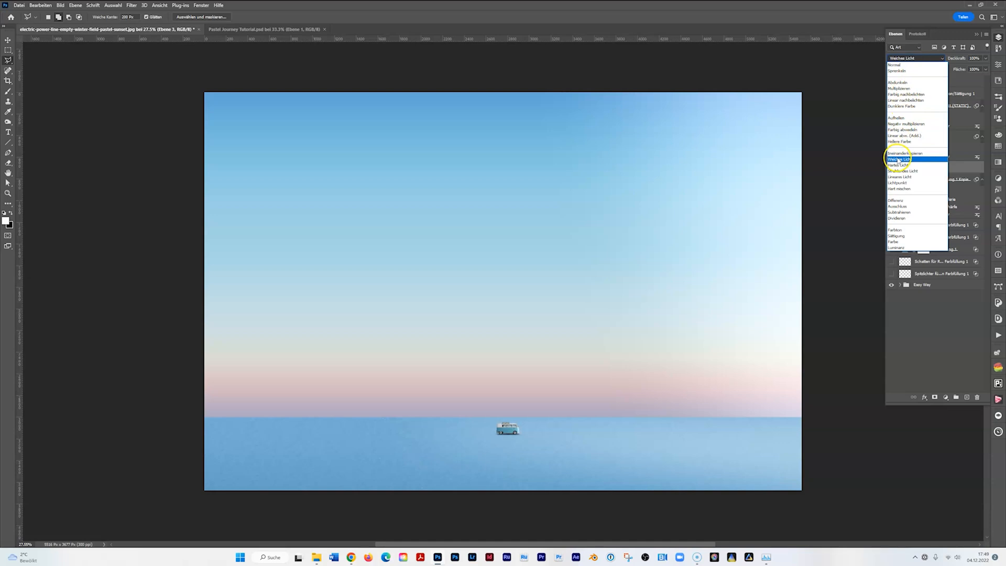
{"action": "left_click", "coordinate": [899, 160]}
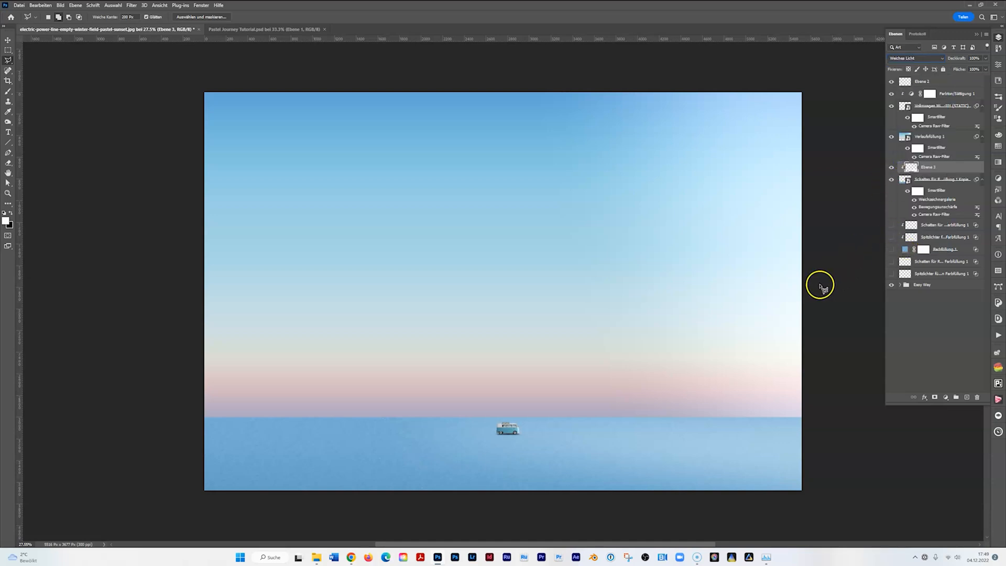
- Compare the light layer in other blend modes, ending with Soft Light (Weiches Licht) at 80% opacity
{"action": "left_click", "coordinate": [907, 59]}
{"action": "left_click", "coordinate": [904, 63]}
{"action": "left_click_drag", "start_coordinate": [955, 60], "coordinate": [962, 59]}
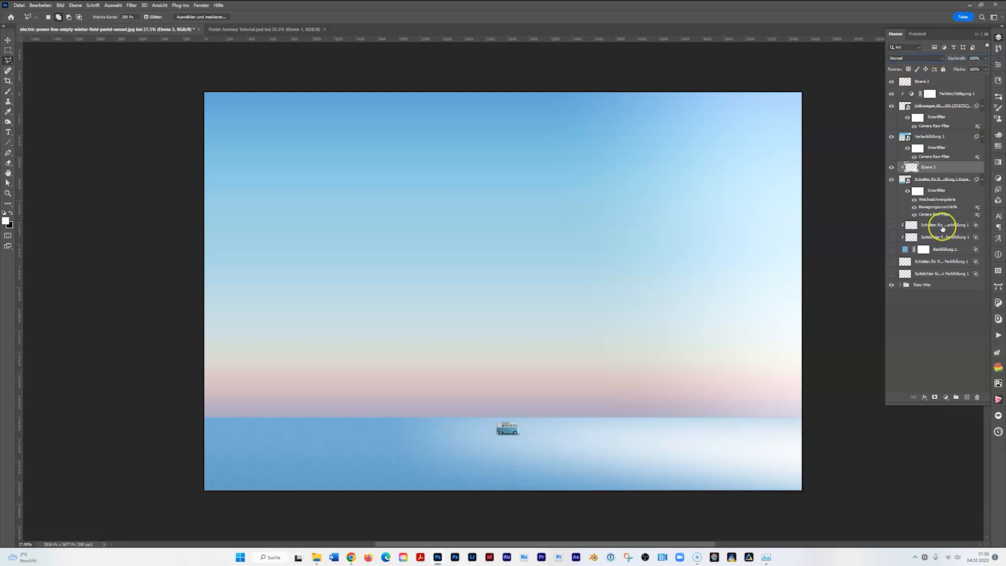
{"action": "left_click", "coordinate": [902, 57]}
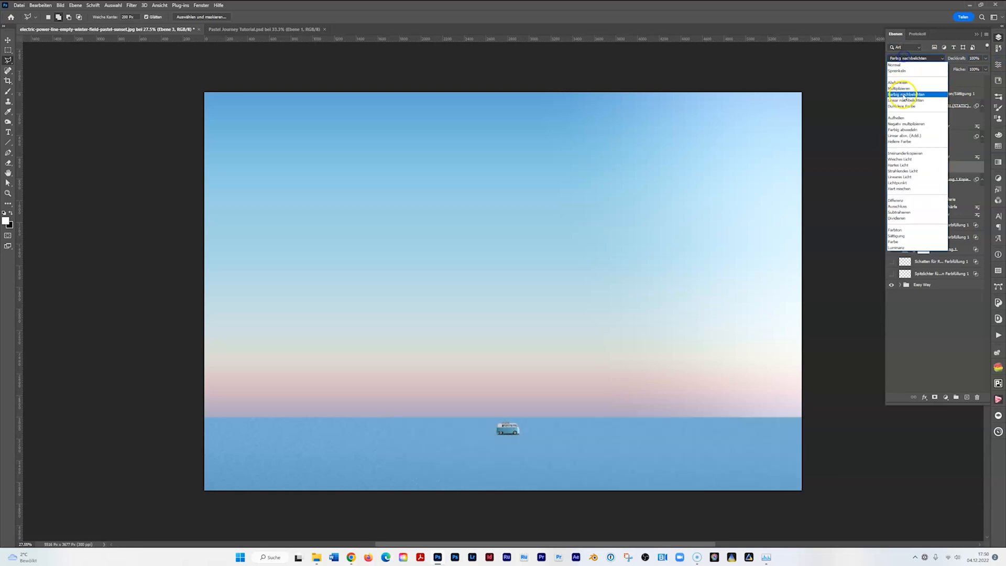
{"action": "left_click", "coordinate": [897, 158]}
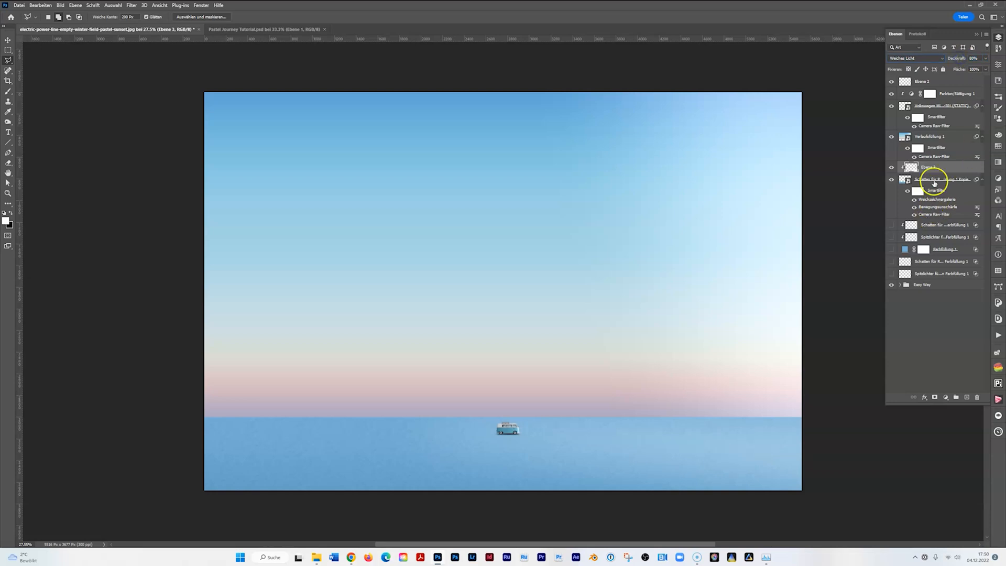
- Brighten the snow's right side in its Camera Raw filter with a linear gradient mask reaching toward the centre, at exposure +0.45
{"action": "left_click", "coordinate": [932, 182]}
{"action": "left_click", "coordinate": [938, 215]}
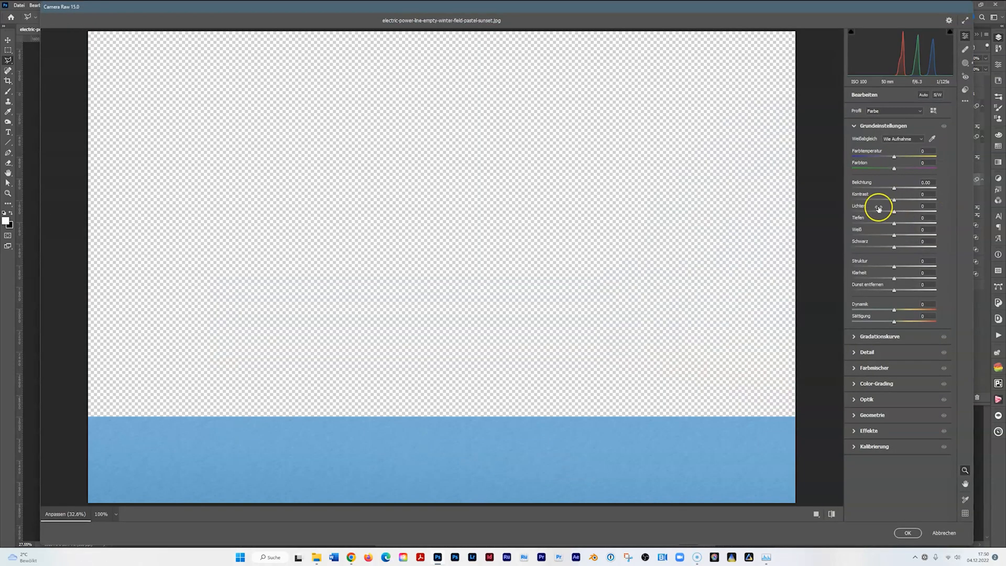
{"action": "left_click", "coordinate": [965, 63]}
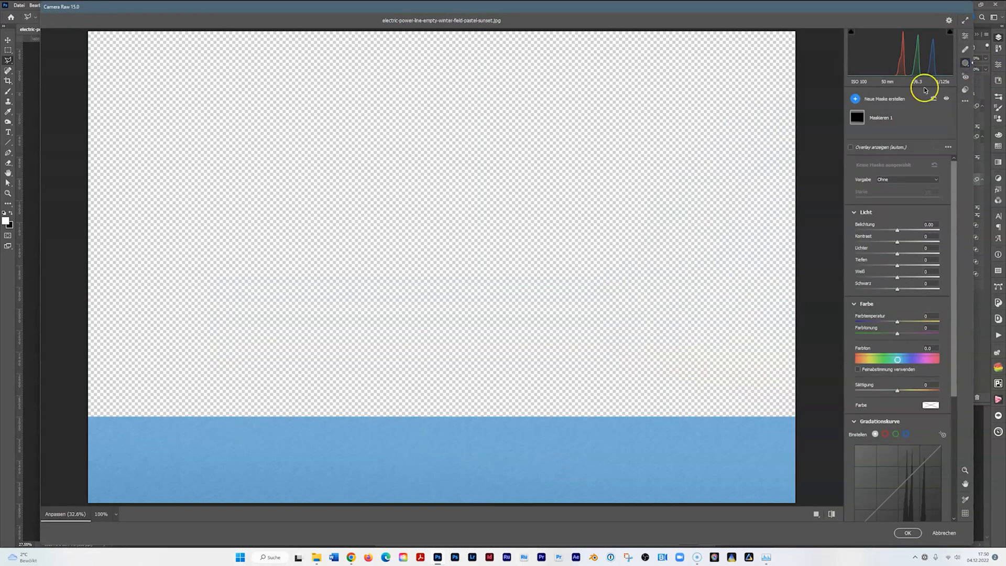
{"action": "left_click", "coordinate": [864, 99]}
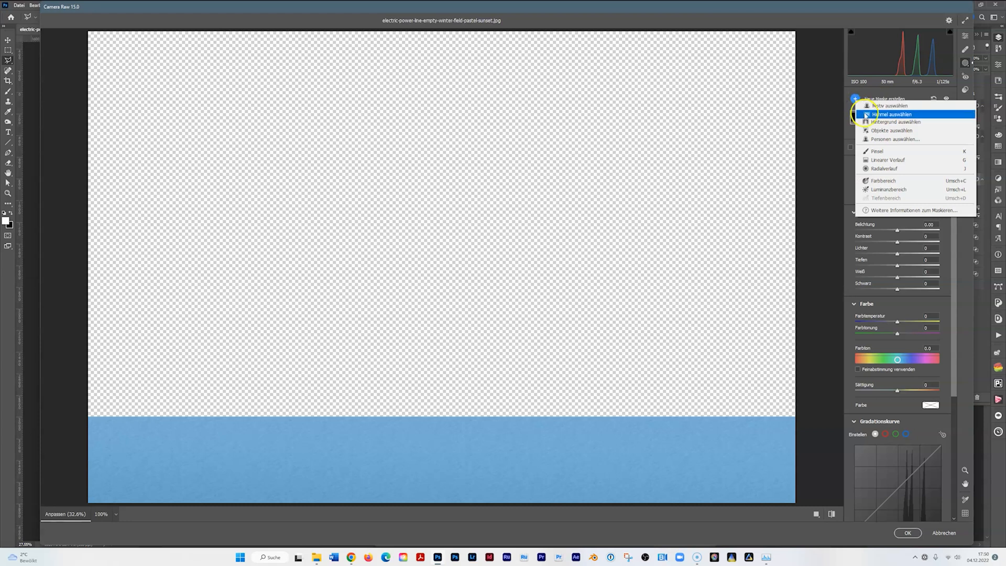
{"action": "left_click", "coordinate": [870, 160]}
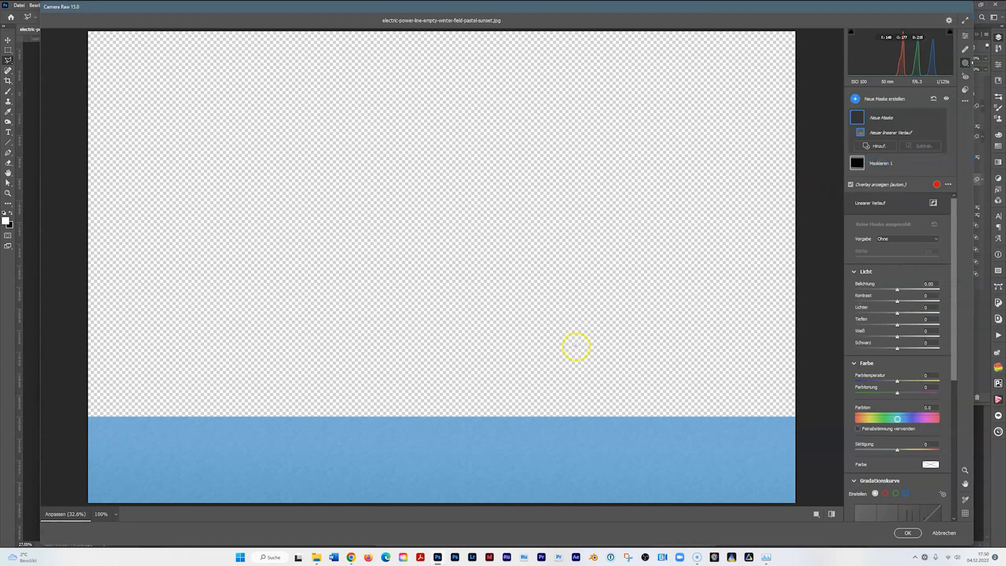
{"action": "left_click_drag", "start_coordinate": [796, 383], "coordinate": [512, 384]}
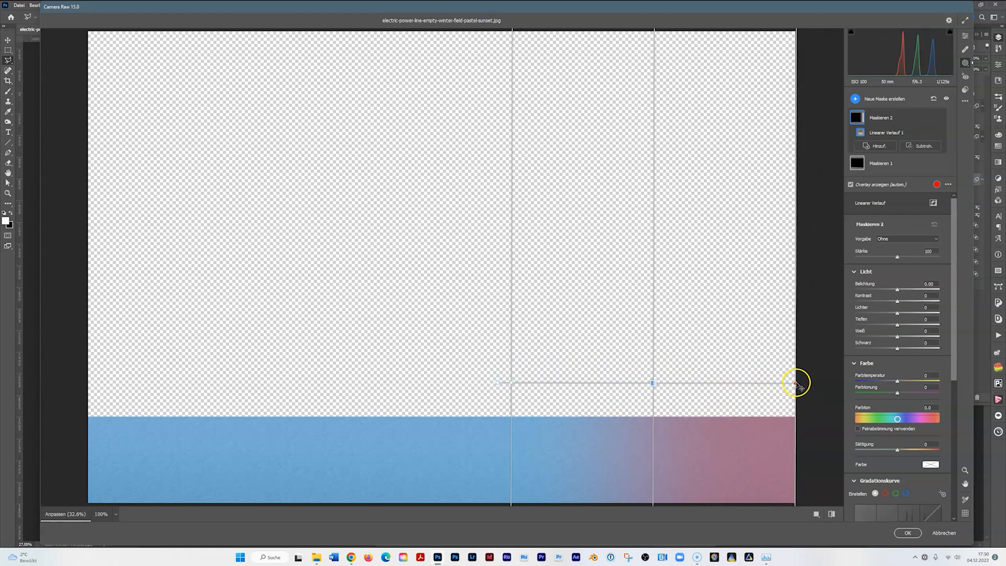
{"action": "left_click_drag", "start_coordinate": [797, 375], "coordinate": [809, 370]}
{"action": "left_click_drag", "start_coordinate": [662, 383], "coordinate": [656, 383]}
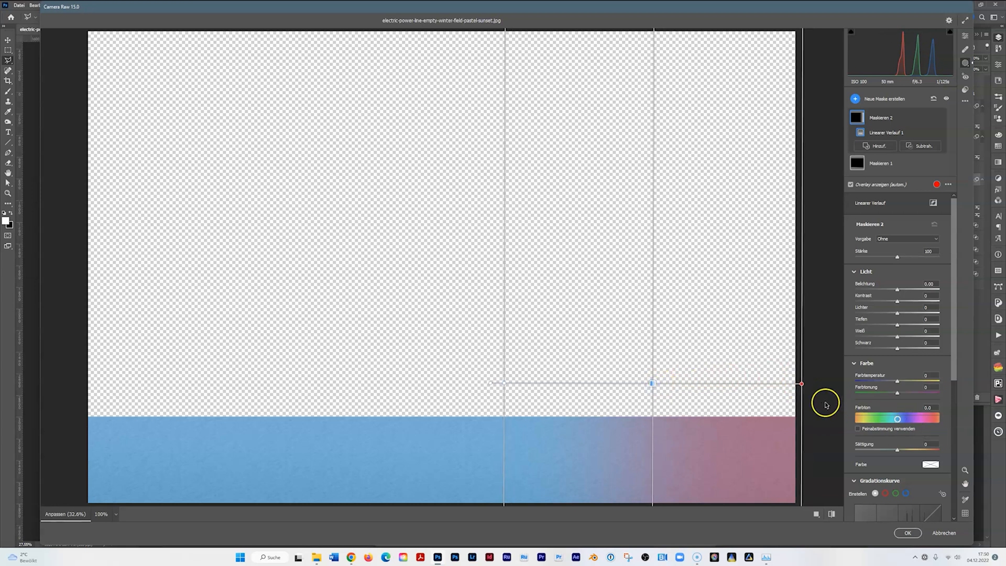
{"action": "left_click", "coordinate": [898, 290]}
{"action": "left_click_drag", "start_coordinate": [897, 289], "coordinate": [903, 292]}
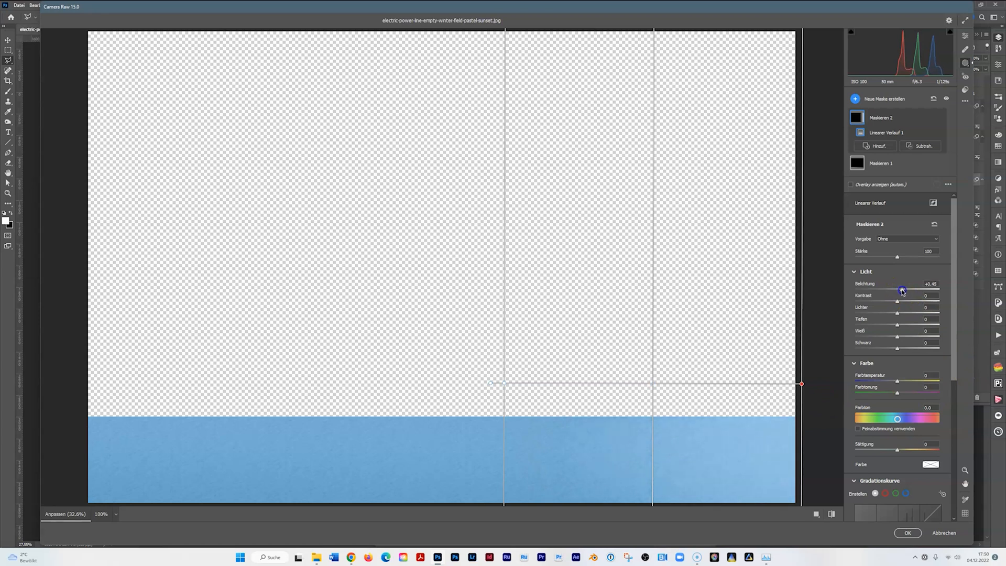
{"action": "left_click", "coordinate": [908, 533]}
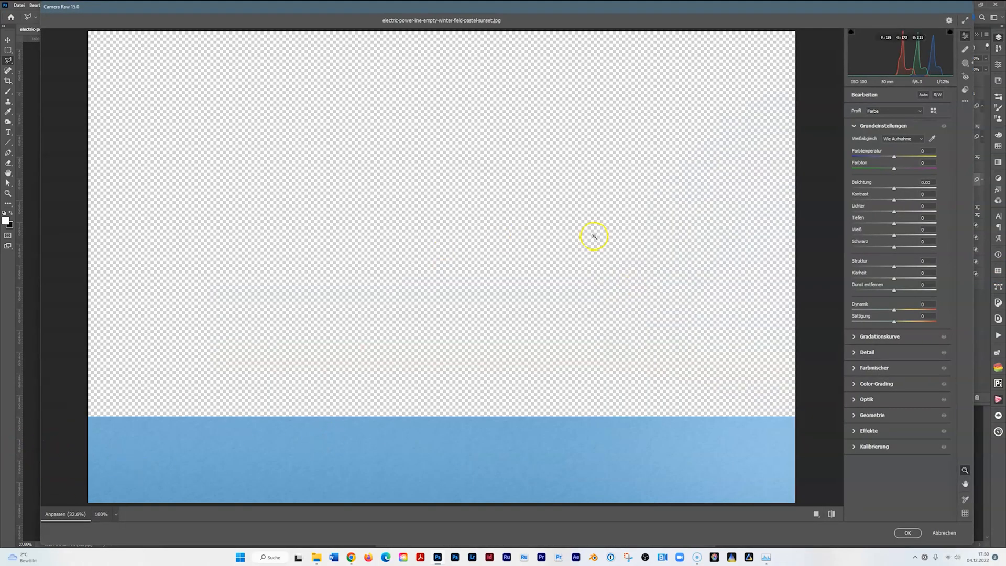
- Darken the snow's lower left in Camera Raw with a slanted linear gradient mask at exposure -0.55 and apply the filter
{"action": "left_click", "coordinate": [965, 64]}
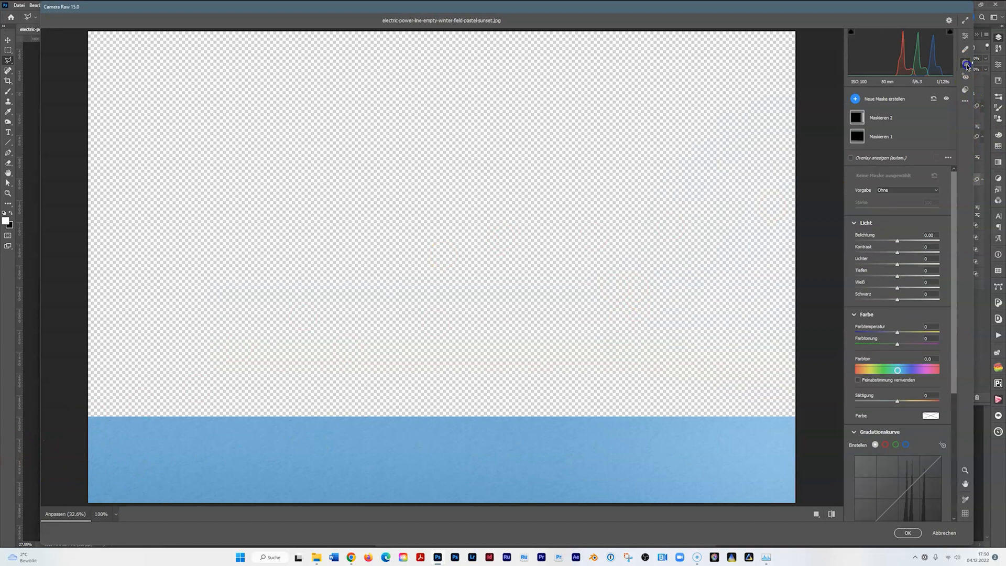
{"action": "left_click", "coordinate": [884, 99]}
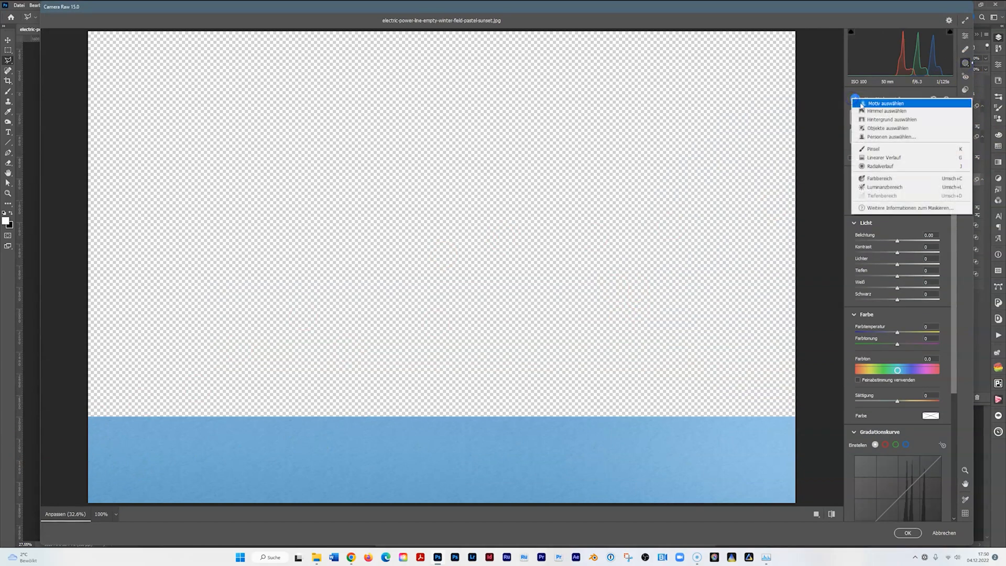
{"action": "left_click", "coordinate": [868, 160]}
{"action": "left_click_drag", "start_coordinate": [78, 408], "coordinate": [339, 331]}
{"action": "left_click_drag", "start_coordinate": [68, 379], "coordinate": [41, 418]}
{"action": "left_click_drag", "start_coordinate": [899, 309], "coordinate": [893, 310]}
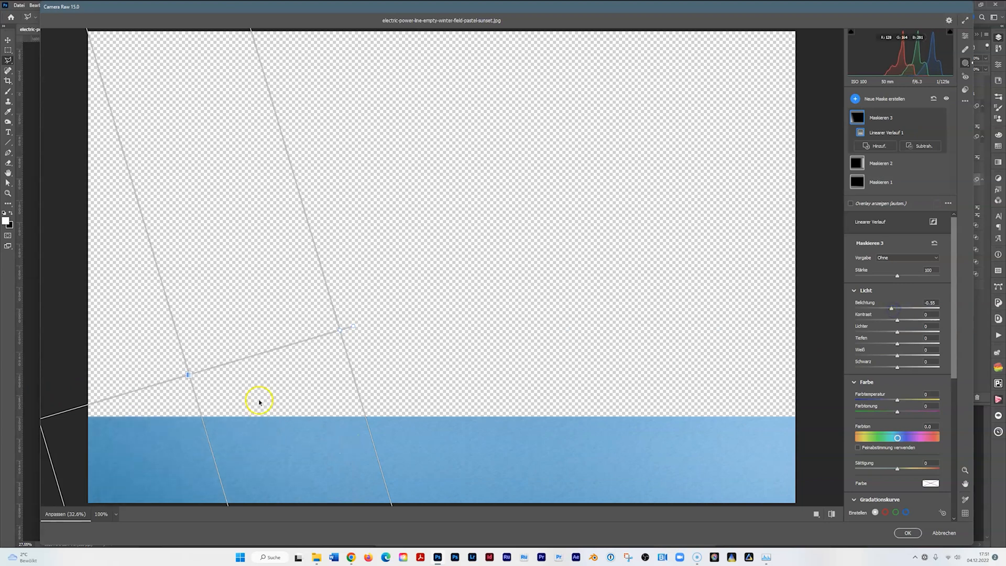
{"action": "left_click_drag", "start_coordinate": [189, 376], "coordinate": [266, 368]}
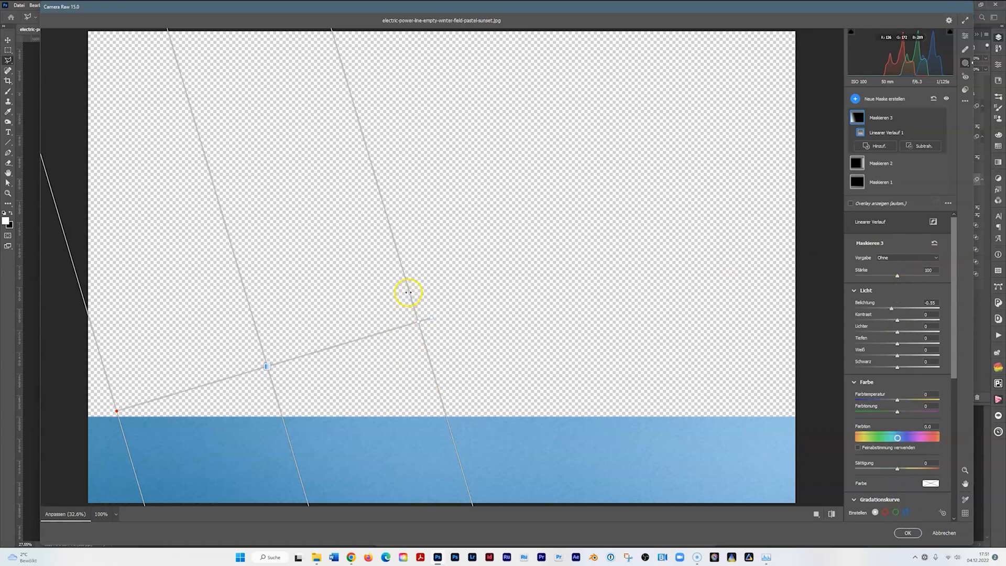
{"action": "left_click_drag", "start_coordinate": [433, 317], "coordinate": [418, 270]}
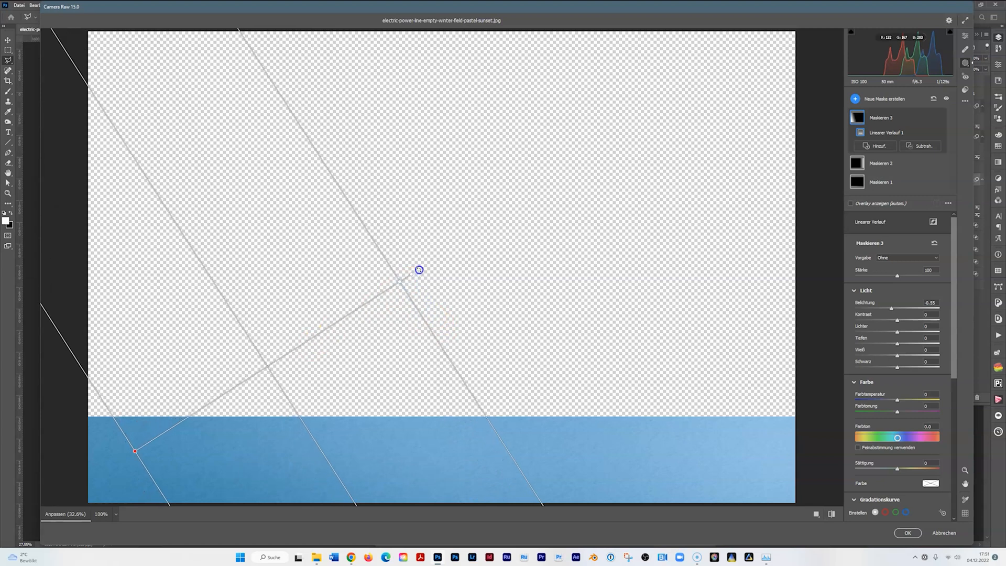
{"action": "left_click", "coordinate": [908, 534]}
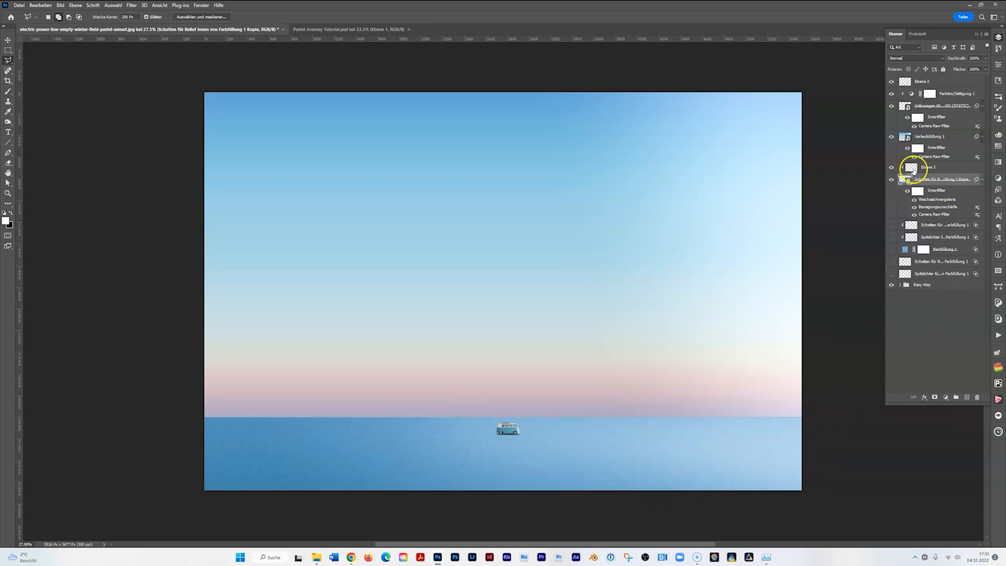
- Compare the snow with and without the clipped light layer and rename that layer light
{"action": "left_click", "coordinate": [926, 168]}
{"action": "left_click", "coordinate": [893, 168]}
{"action": "left_click", "coordinate": [893, 168]}
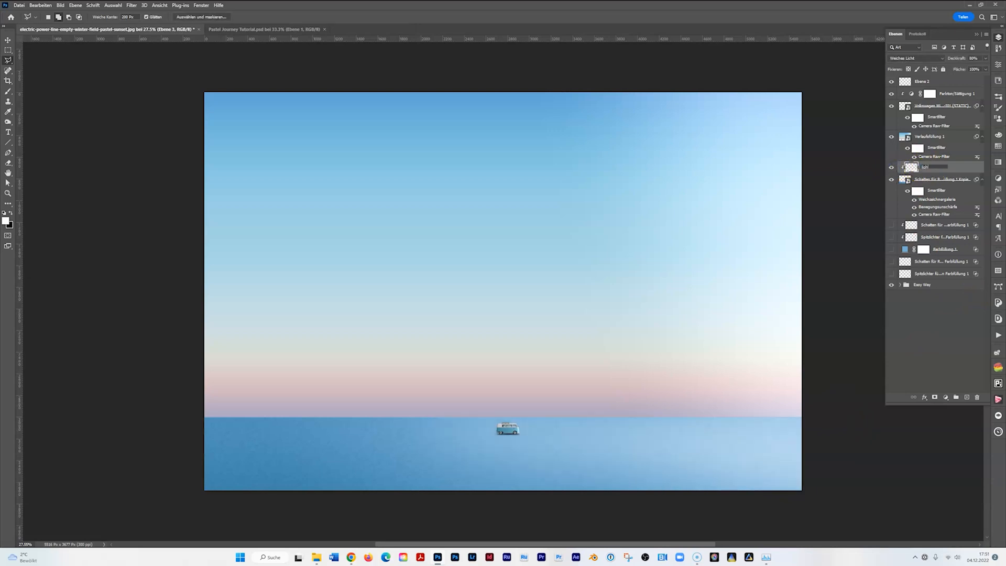
{"action": "left_click", "coordinate": [909, 334]}
{"action": "left_click", "coordinate": [808, 408]}
- Widen the light layer to about 141%, make it slightly taller, shift it toward the right edge of the image, and apply the transform
{"action": "key", "text": "ctrl+t"}
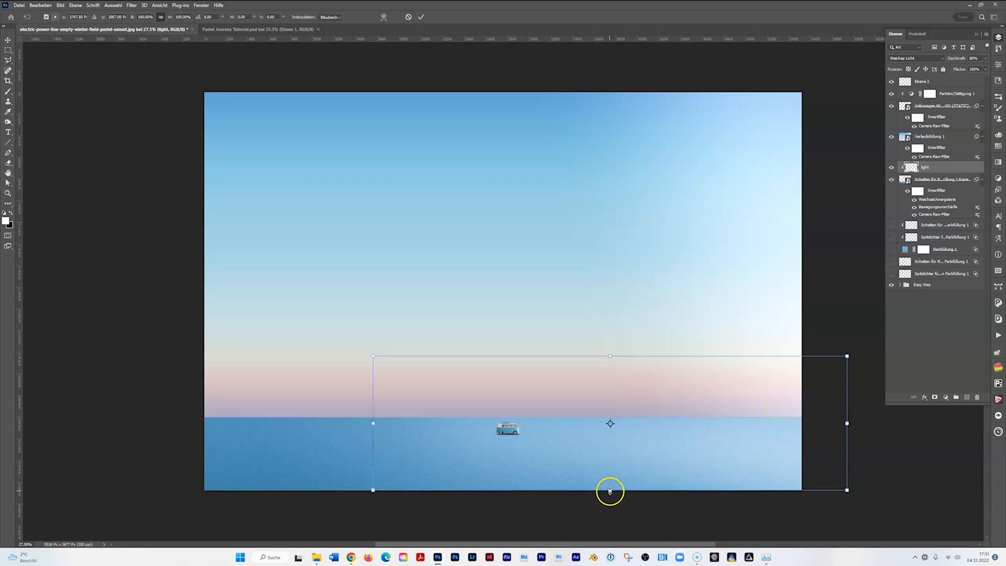
{"action": "left_click_drag", "start_coordinate": [849, 423], "coordinate": [971, 423]}
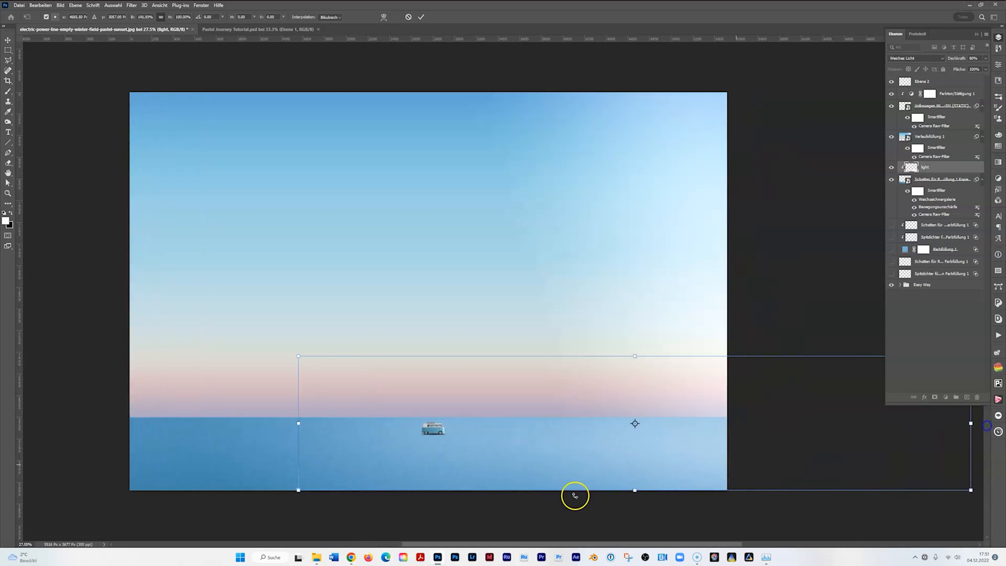
{"action": "left_click_drag", "start_coordinate": [635, 492], "coordinate": [656, 500]}
{"action": "left_click_drag", "start_coordinate": [411, 456], "coordinate": [471, 456]}
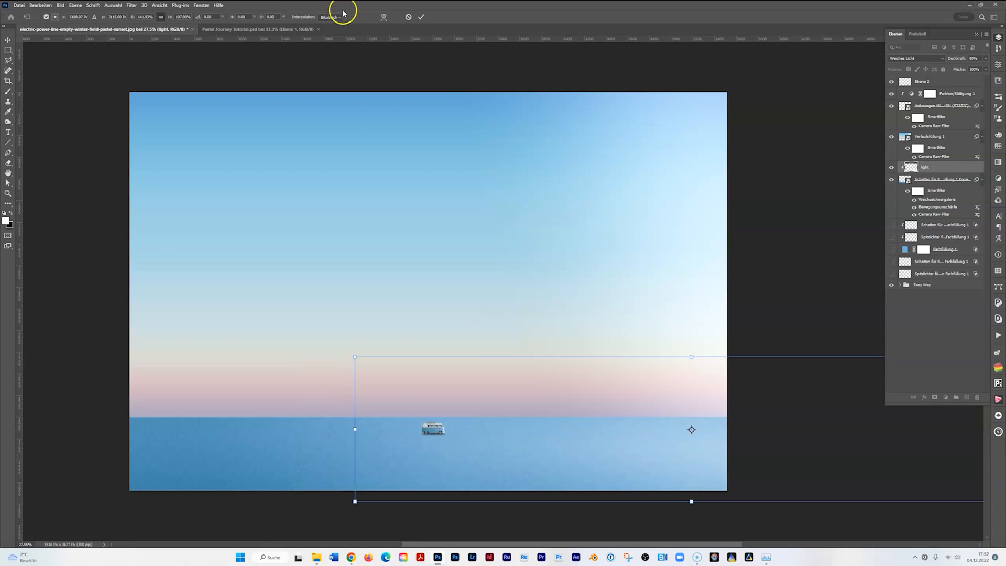
{"action": "left_click", "coordinate": [419, 17]}
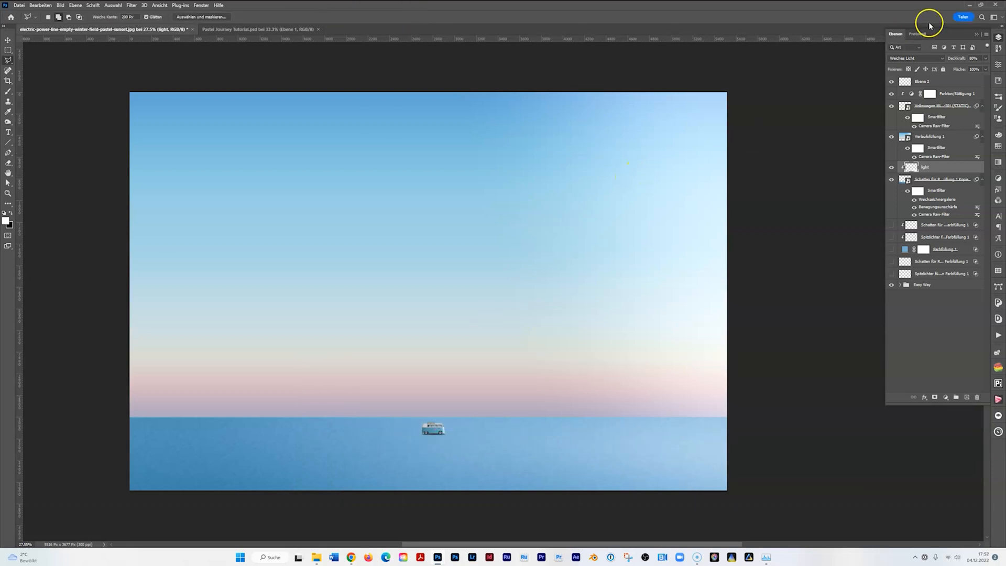
- Compare the image before and after the light layer's transform in the history, ending on the transformed state
{"action": "left_click", "coordinate": [918, 33]}
{"action": "left_click", "coordinate": [931, 379]}
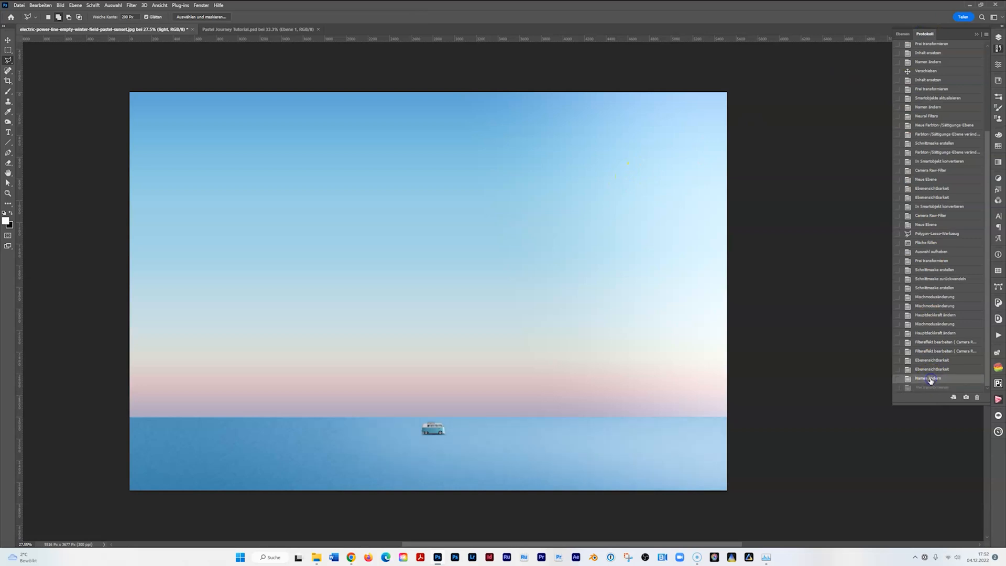
{"action": "left_click", "coordinate": [931, 388]}
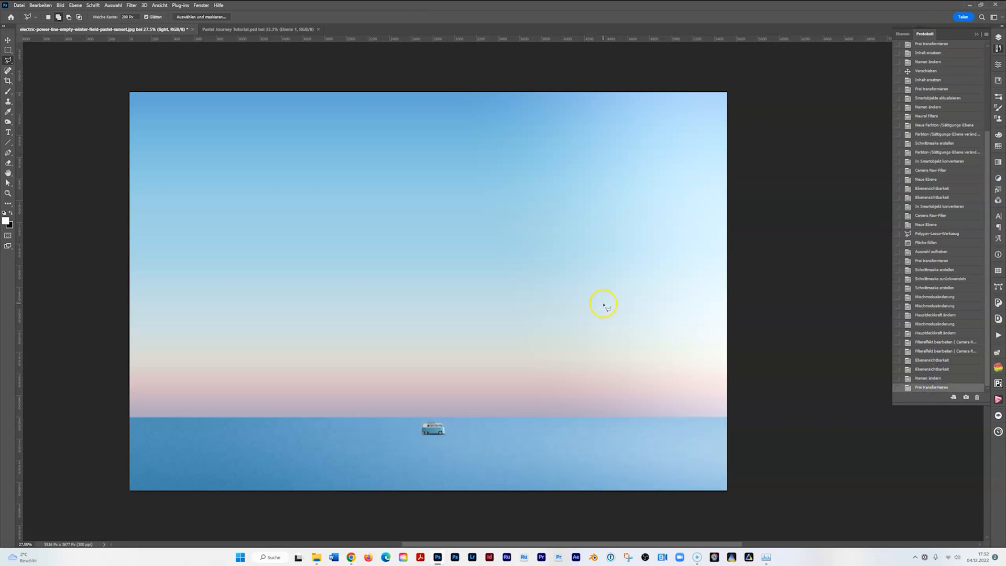
{"action": "scroll", "coordinate": [608, 301], "scroll_direction": "down", "scroll_amount": 1}
{"action": "left_click_drag", "start_coordinate": [497, 250], "coordinate": [499, 227]}
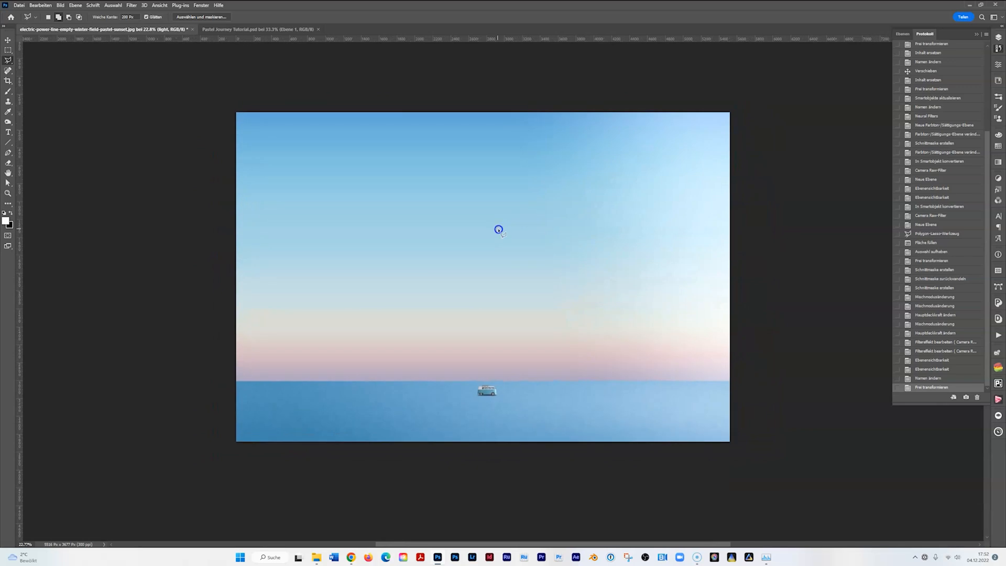
- Add a new layer directly above the gradient sky layer, beneath the minibus, and name it shine vw
{"action": "left_click", "coordinate": [903, 33]}
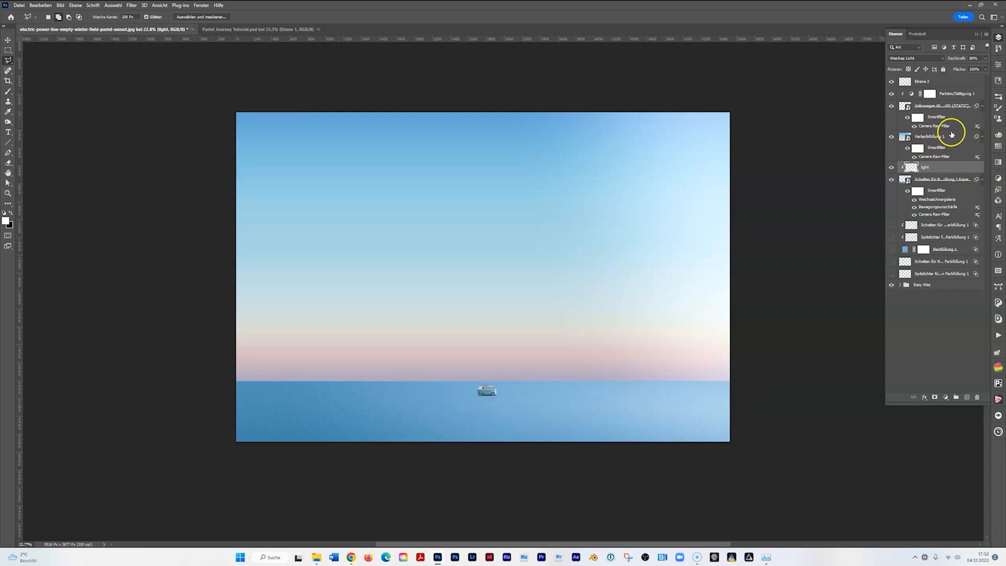
{"action": "left_click", "coordinate": [8, 39]}
{"action": "left_click", "coordinate": [486, 391]}
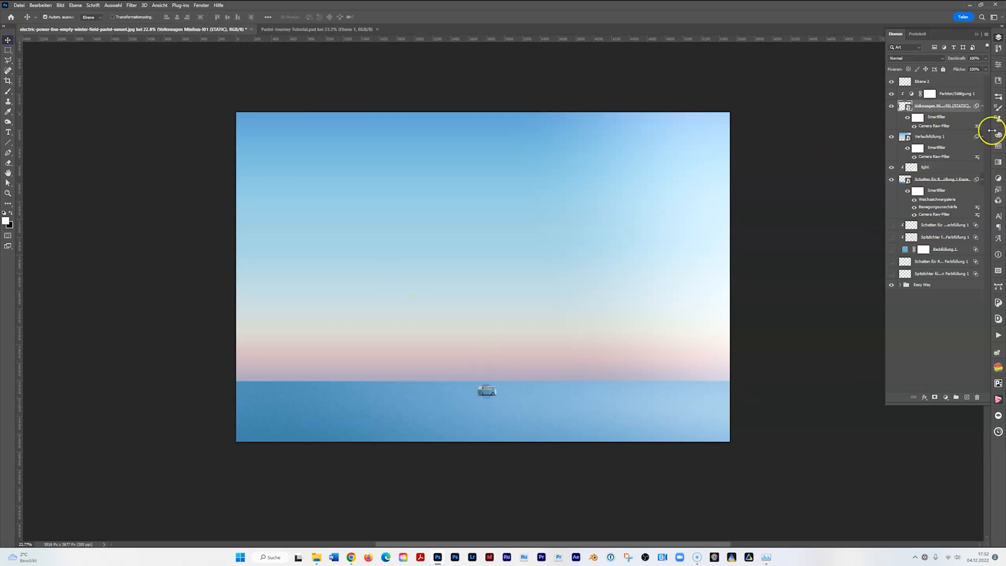
{"action": "left_click", "coordinate": [943, 137]}
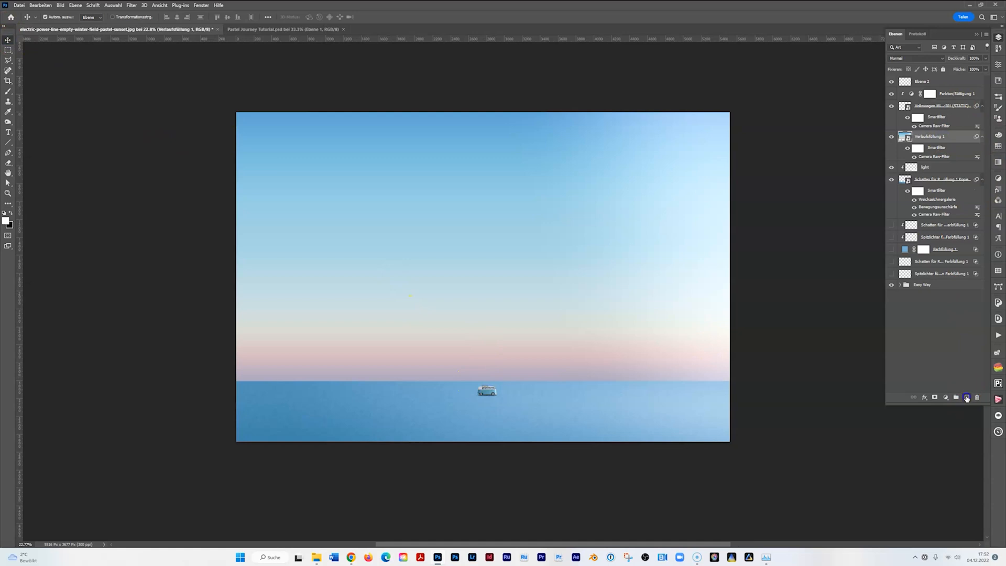
{"action": "left_click", "coordinate": [967, 397]}
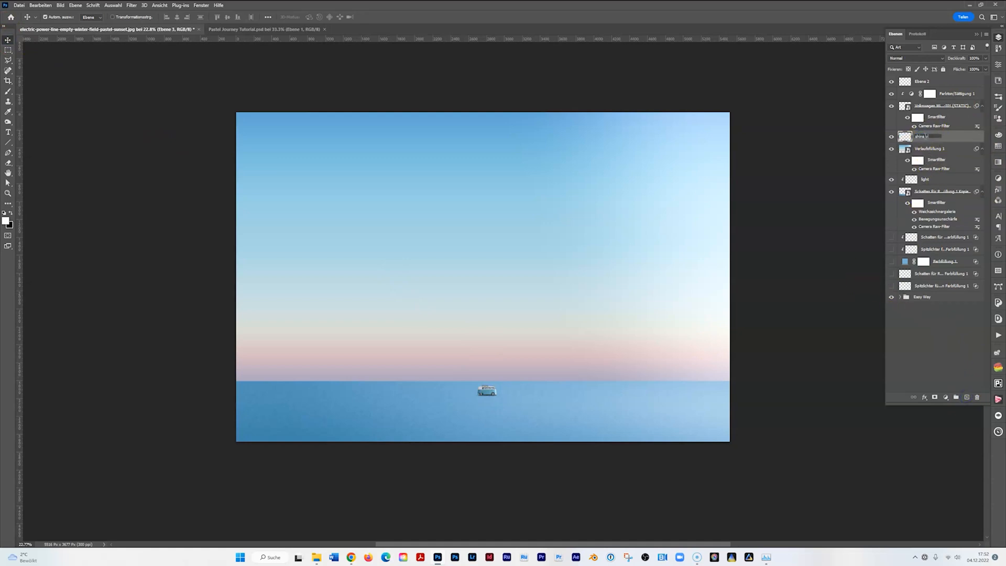
{"action": "type", "text": "shine vw"}
{"action": "key", "text": "Return"}
- Paint a white glow beneath the minibus with an enlarged, flattened soft brush at 40% opacity and 0% hardness
{"action": "left_click", "coordinate": [8, 92]}
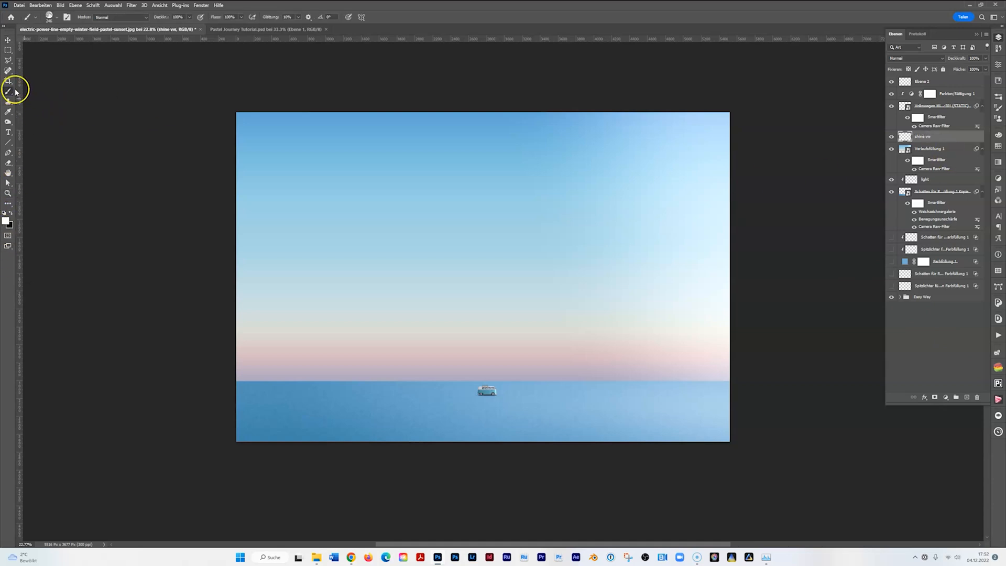
{"action": "left_click", "coordinate": [49, 16]}
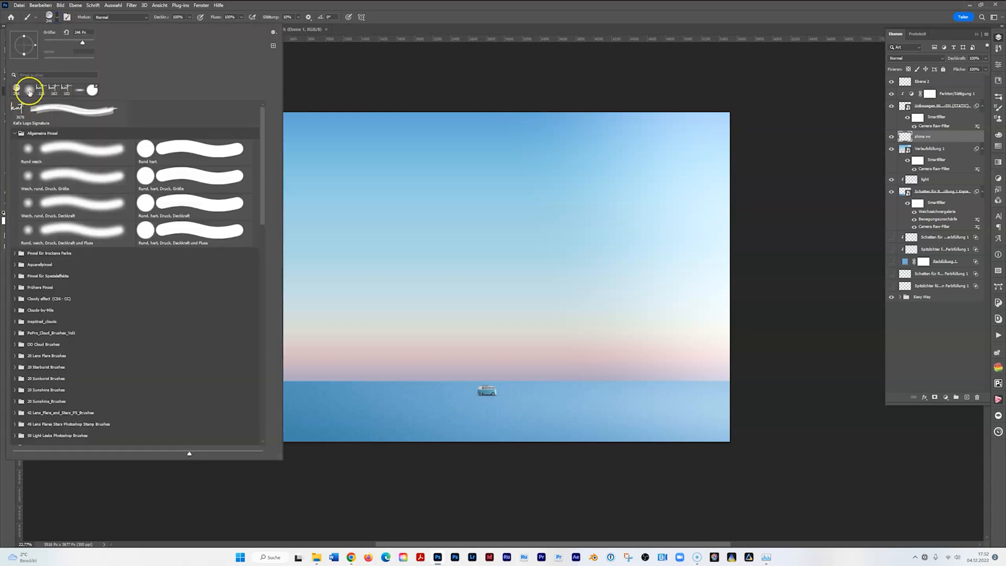
{"action": "left_click", "coordinate": [79, 92]}
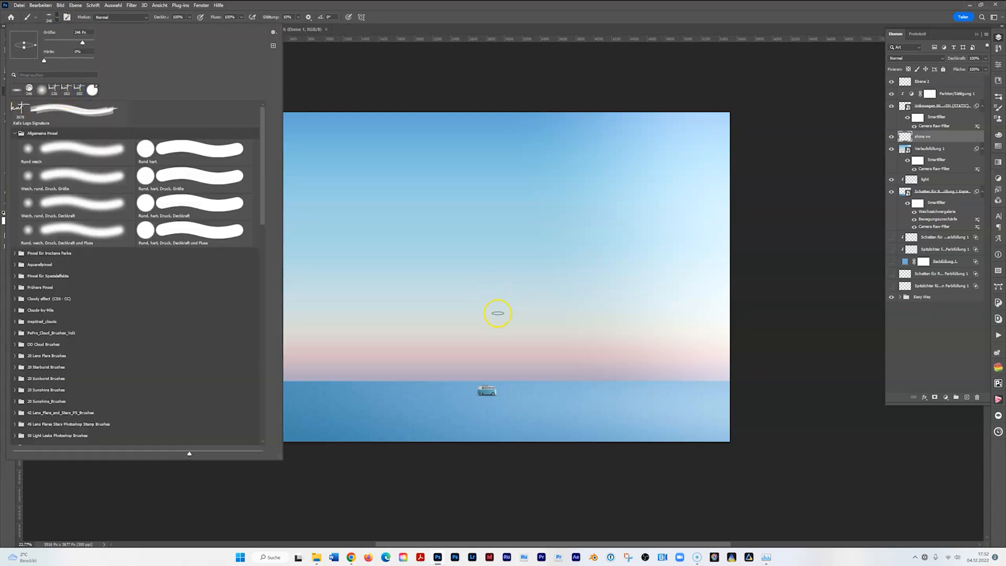
{"action": "left_click_drag", "start_coordinate": [476, 317], "coordinate": [507, 332]}
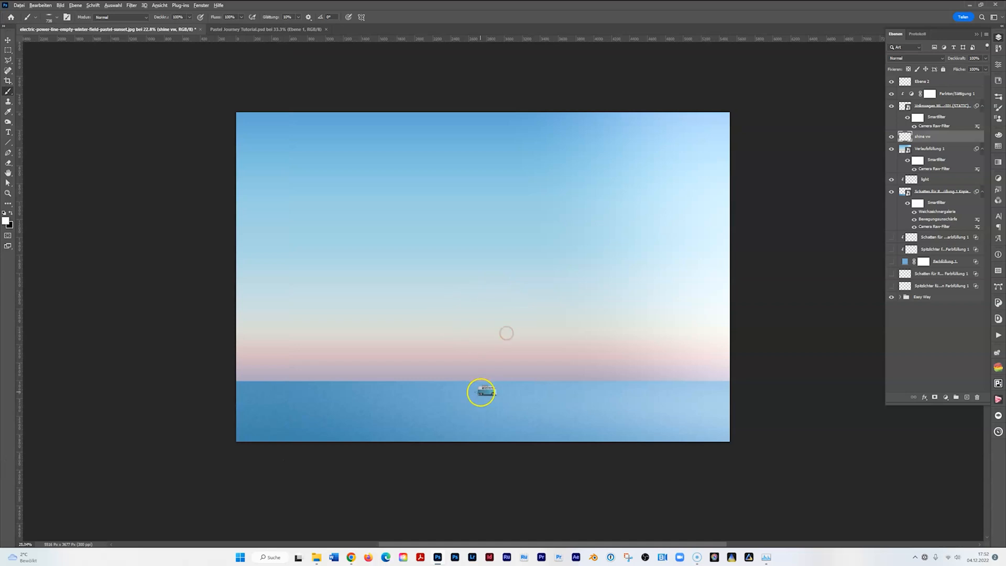
{"action": "scroll", "coordinate": [481, 392], "scroll_direction": "up", "scroll_amount": 3}
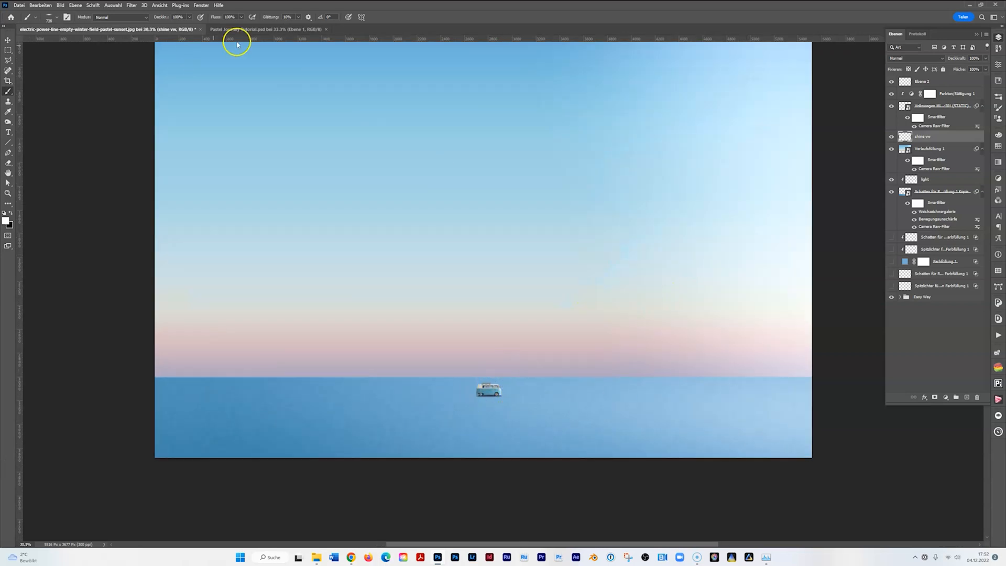
{"action": "left_click_drag", "start_coordinate": [169, 16], "coordinate": [162, 18]}
{"action": "left_click", "coordinate": [489, 397]}
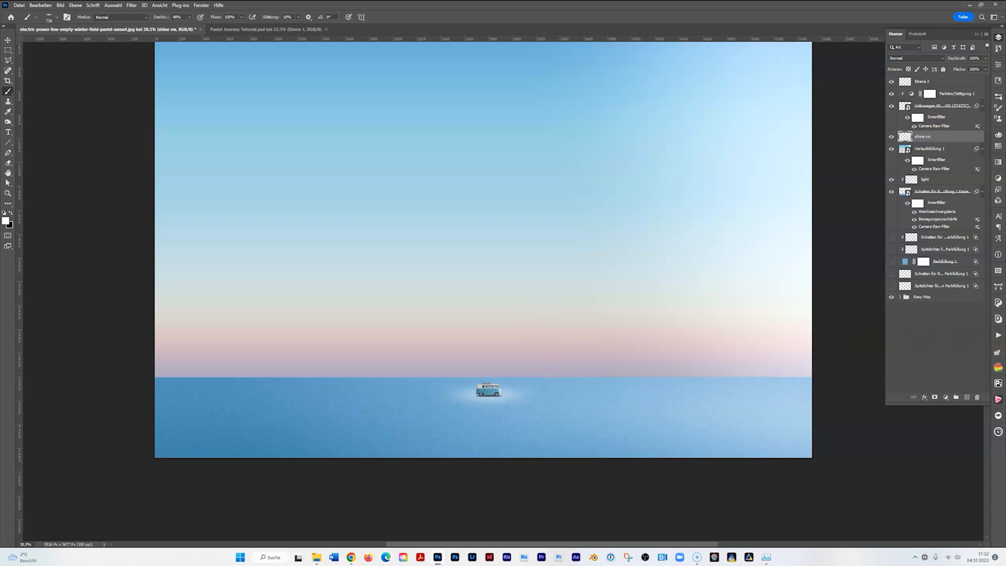
- Set the shine vw layer to Soft Light (Weiches Licht) and stretch the glow horizontally around the minibus to over twice its width
{"action": "left_click", "coordinate": [922, 58]}
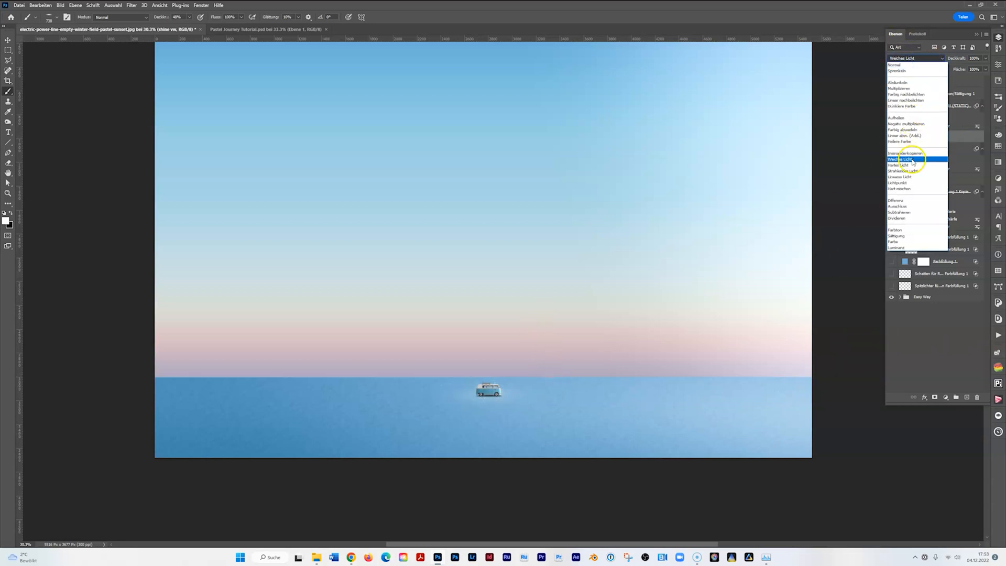
{"action": "left_click", "coordinate": [913, 160]}
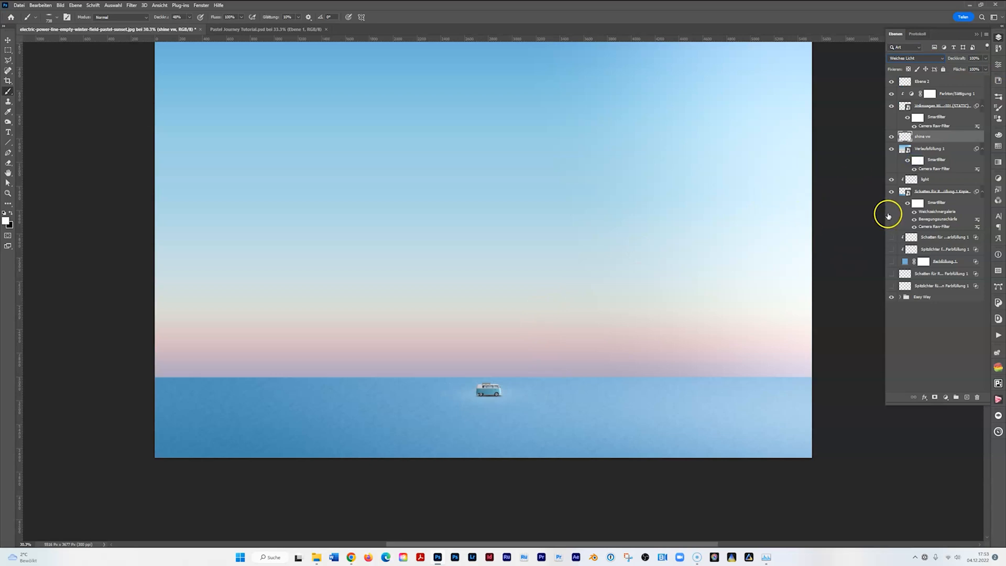
{"action": "key", "text": "ctrl+t"}
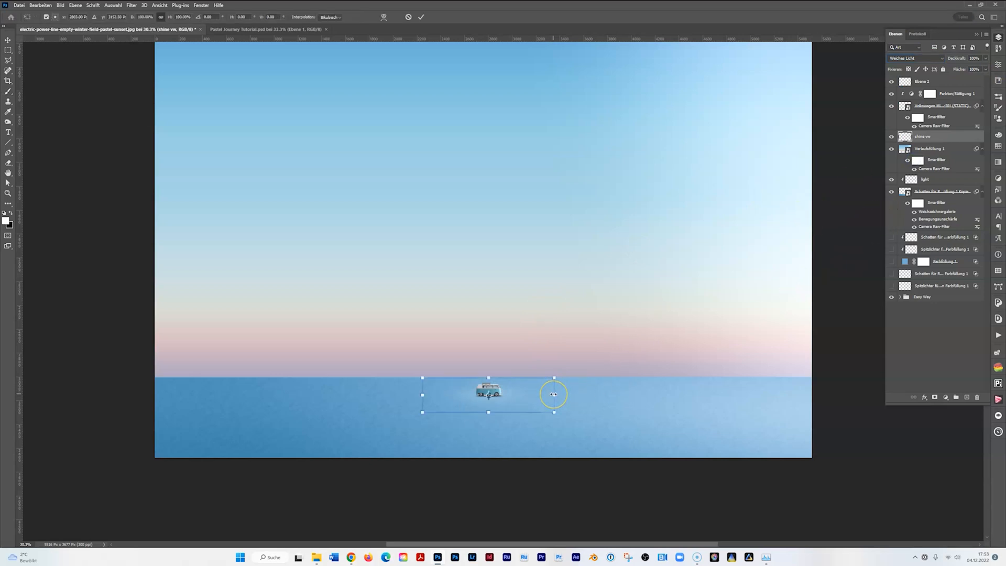
{"action": "left_click_drag", "start_coordinate": [555, 394], "coordinate": [639, 403]}
{"action": "left_click_drag", "start_coordinate": [523, 395], "coordinate": [524, 396]}
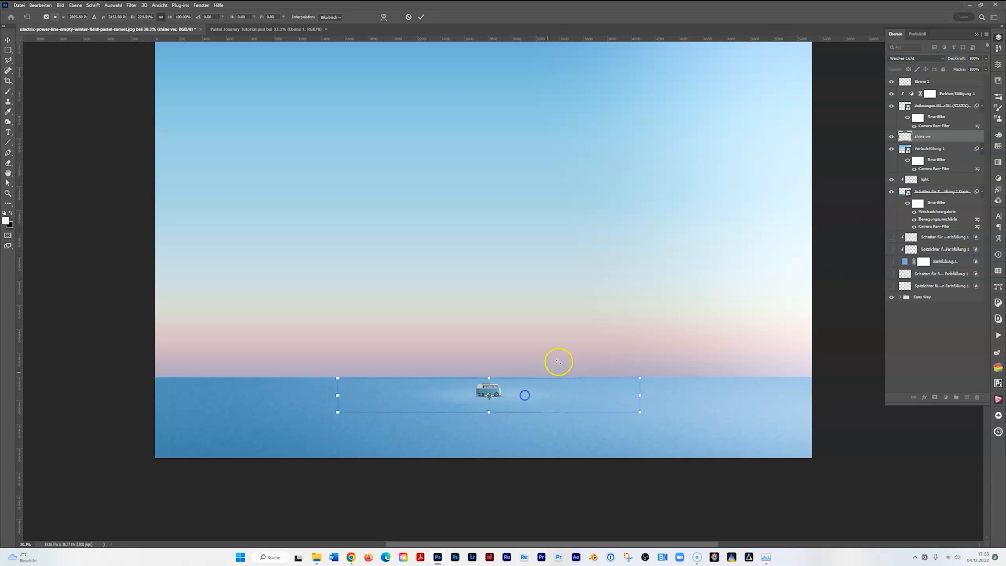
{"action": "left_click", "coordinate": [422, 20]}
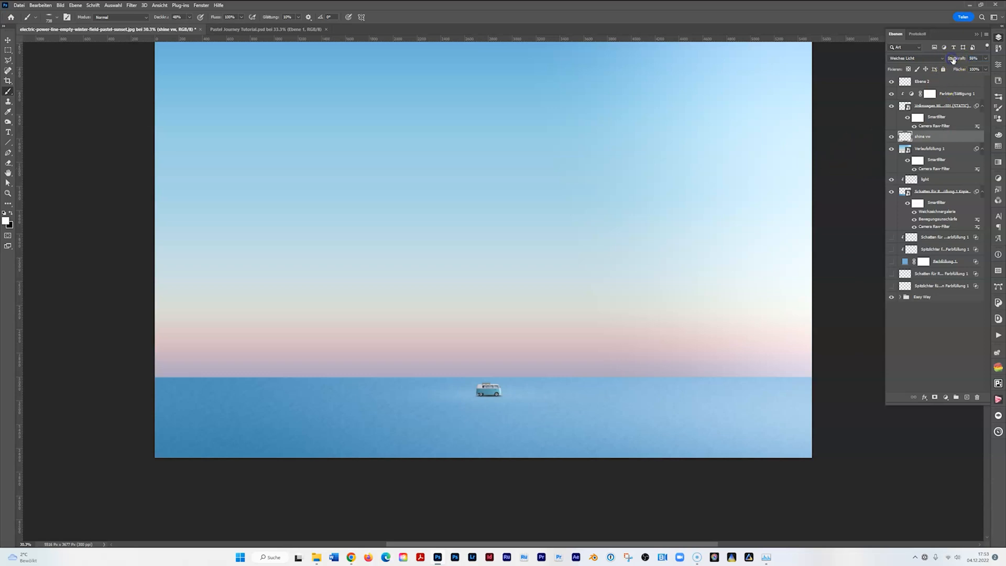
- Lower the shine vw layer's opacity to 43% and check the glow in the whole image
{"action": "scroll", "coordinate": [726, 280], "scroll_direction": "down", "scroll_amount": 2}
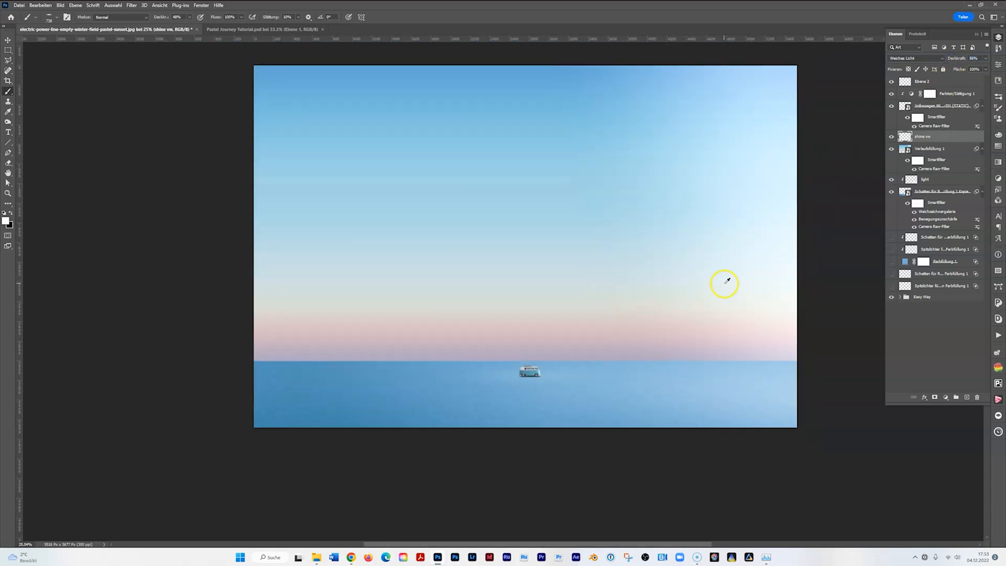
{"action": "left_click_drag", "start_coordinate": [775, 258], "coordinate": [725, 281]}
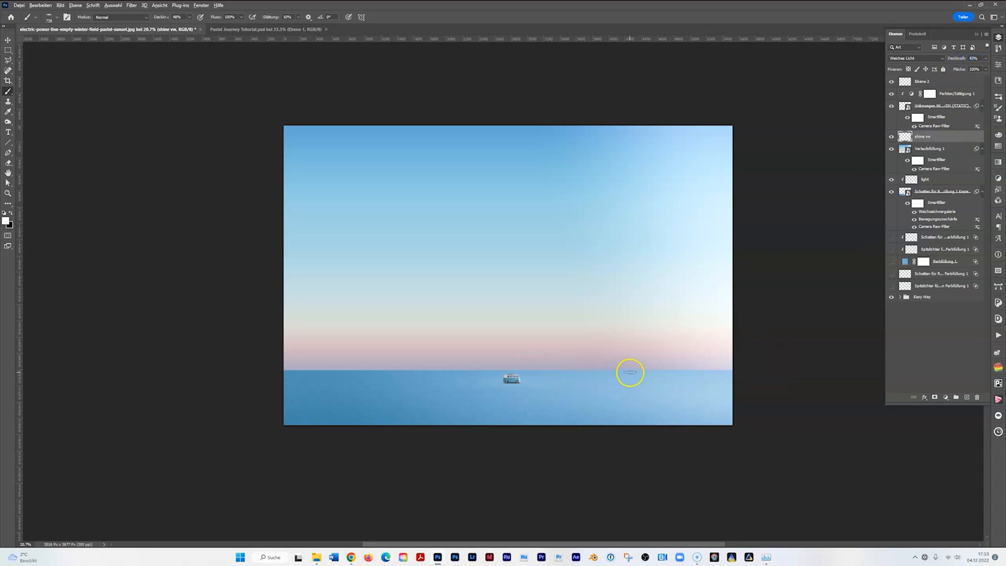
{"action": "scroll", "coordinate": [629, 373], "scroll_direction": "up", "scroll_amount": 1}
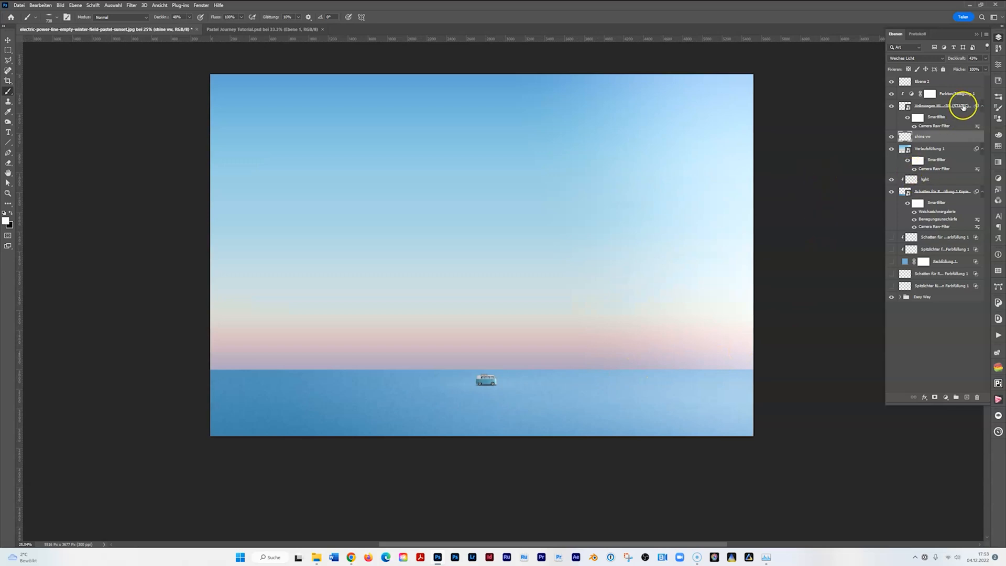
- Rename the gradient sky layer sky and add a new layer named moon directly above it
{"action": "key", "text": "v"}
{"action": "left_click", "coordinate": [444, 169]}
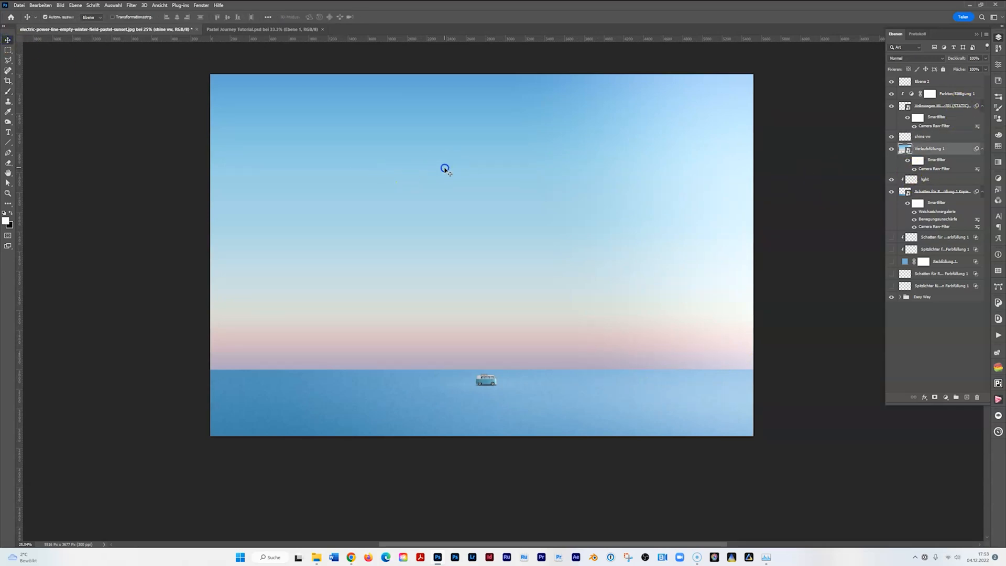
{"action": "double_click", "coordinate": [922, 148]}
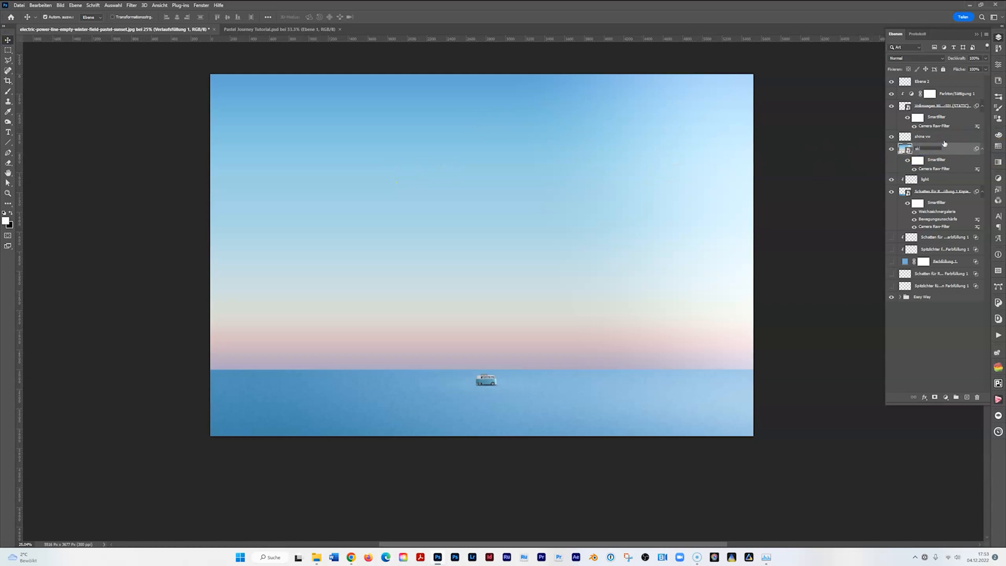
{"action": "key", "text": "Return"}
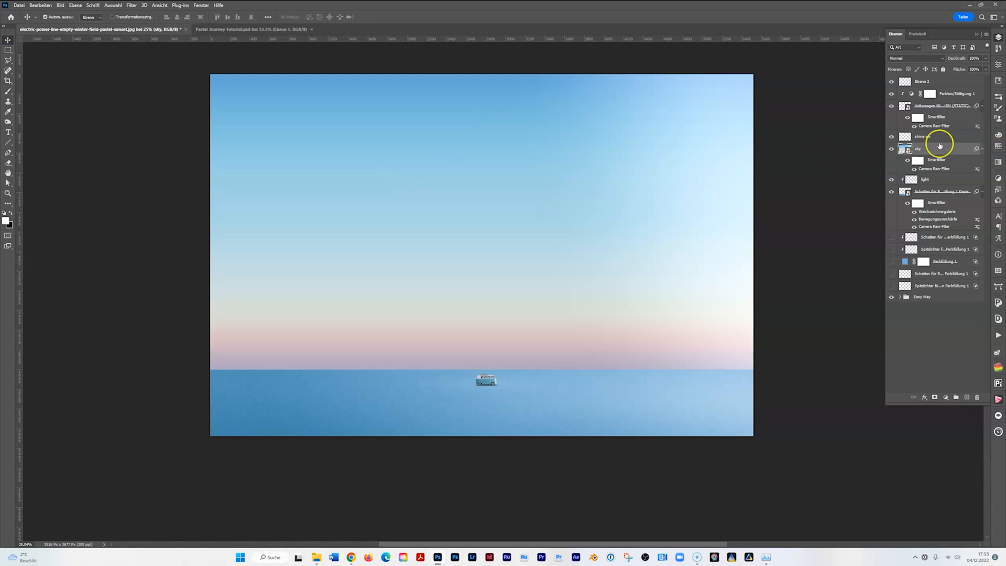
{"action": "left_click", "coordinate": [968, 398]}
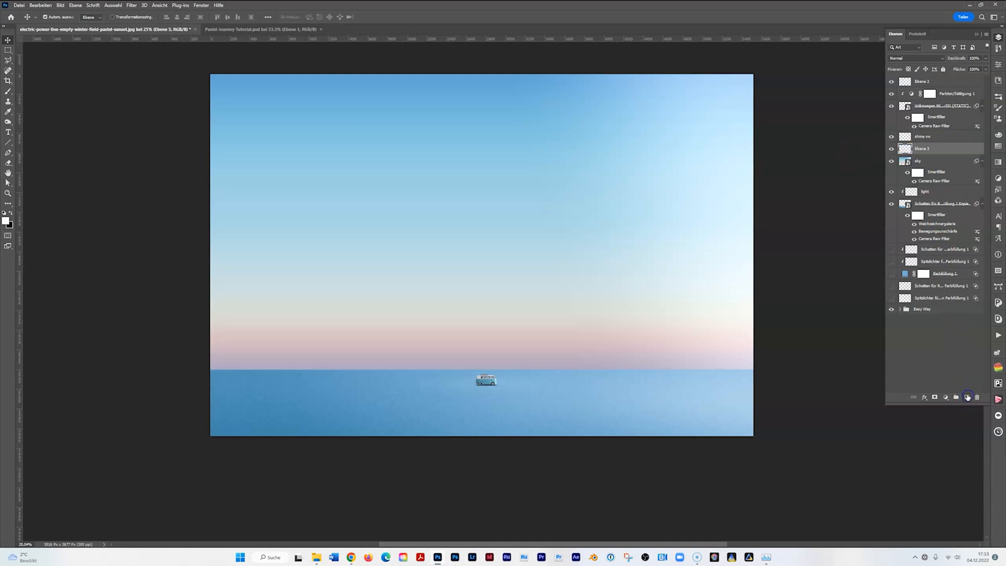
{"action": "double_click", "coordinate": [926, 149]}
{"action": "key", "text": "Return"}
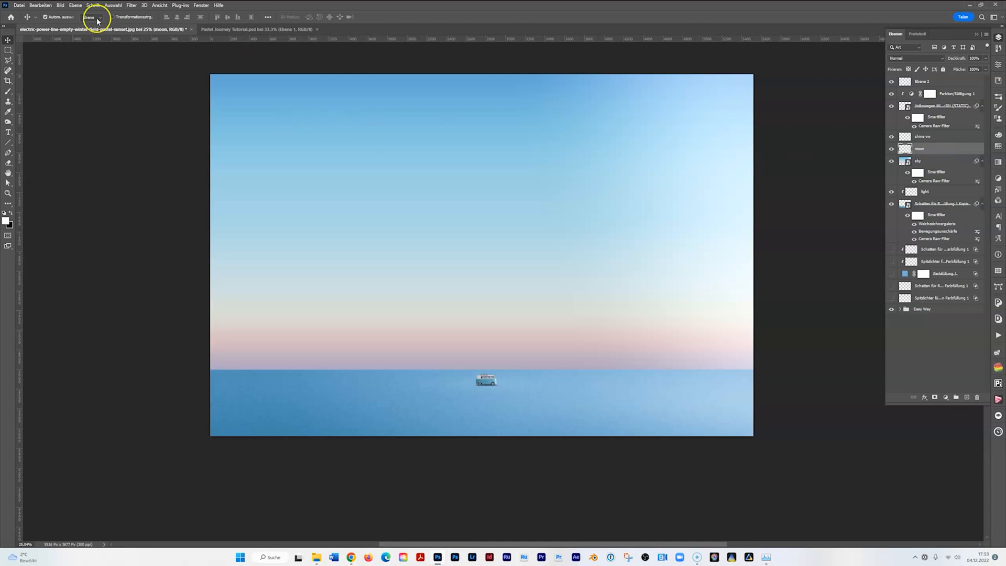
- Select the 246 px brush for the moon layer and try its placement near the centre of the sky
{"action": "left_click", "coordinate": [8, 93]}
{"action": "left_click", "coordinate": [52, 17]}
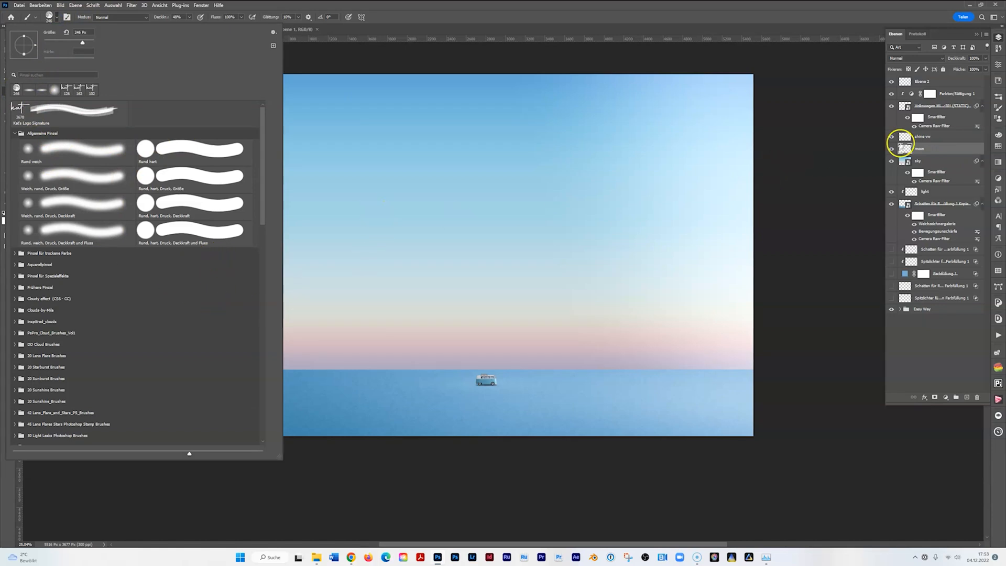
{"action": "left_click", "coordinate": [904, 152]}
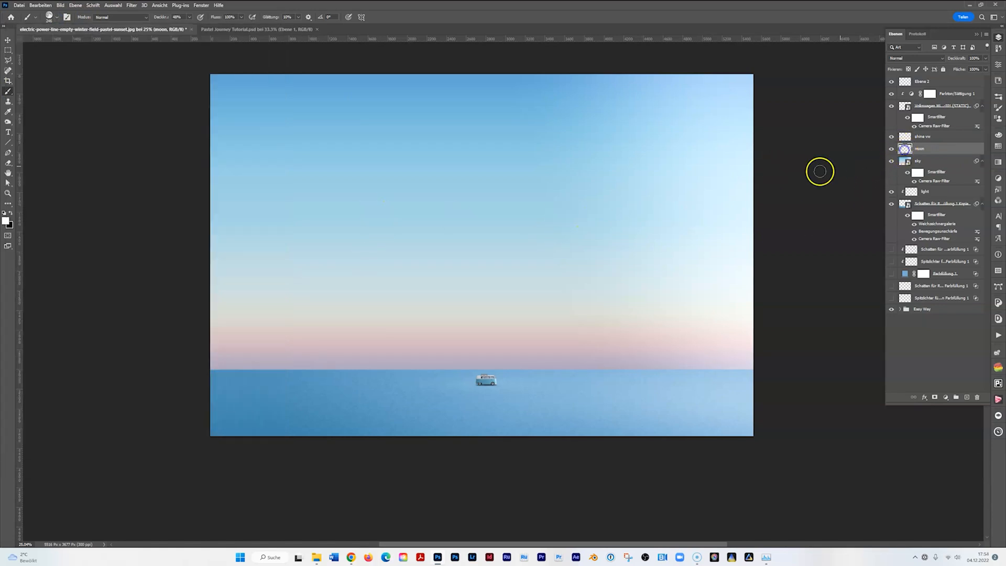
{"action": "left_click_drag", "start_coordinate": [479, 212], "coordinate": [478, 206]}
{"action": "left_click_drag", "start_coordinate": [480, 204], "coordinate": [484, 200]}
- Start the Crop tool and preview the grid (Raster) and golden spiral (Goldene Spirale) composition overlays on the image
{"action": "left_click", "coordinate": [8, 81]}
{"action": "left_click", "coordinate": [487, 210]}
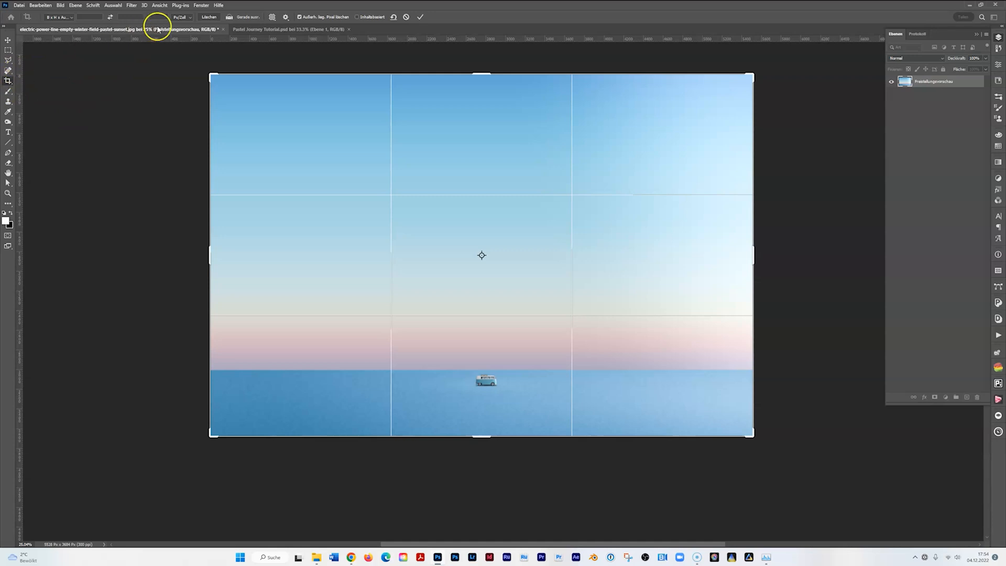
{"action": "left_click", "coordinate": [272, 18]}
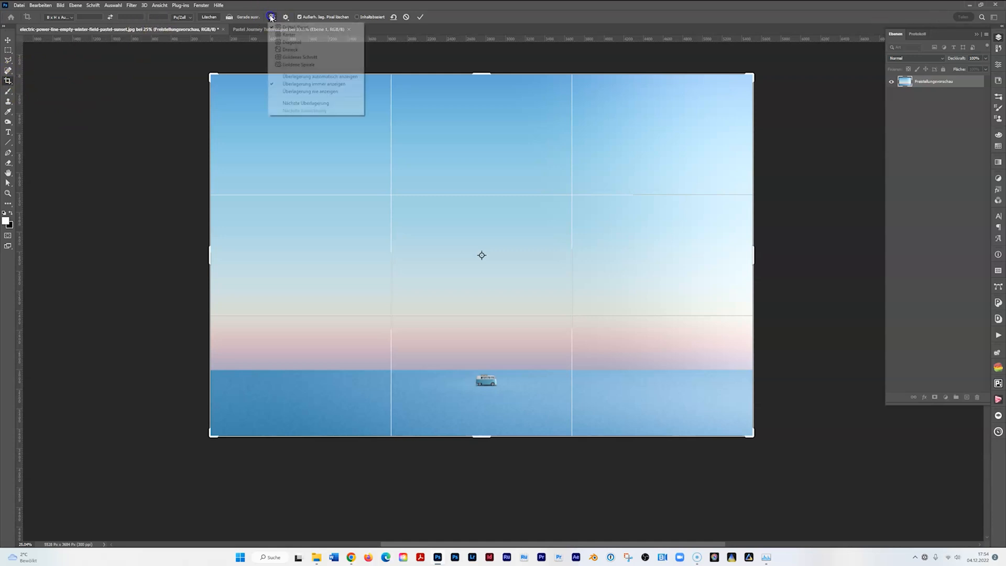
{"action": "left_click", "coordinate": [288, 35]}
{"action": "left_click", "coordinate": [272, 17]}
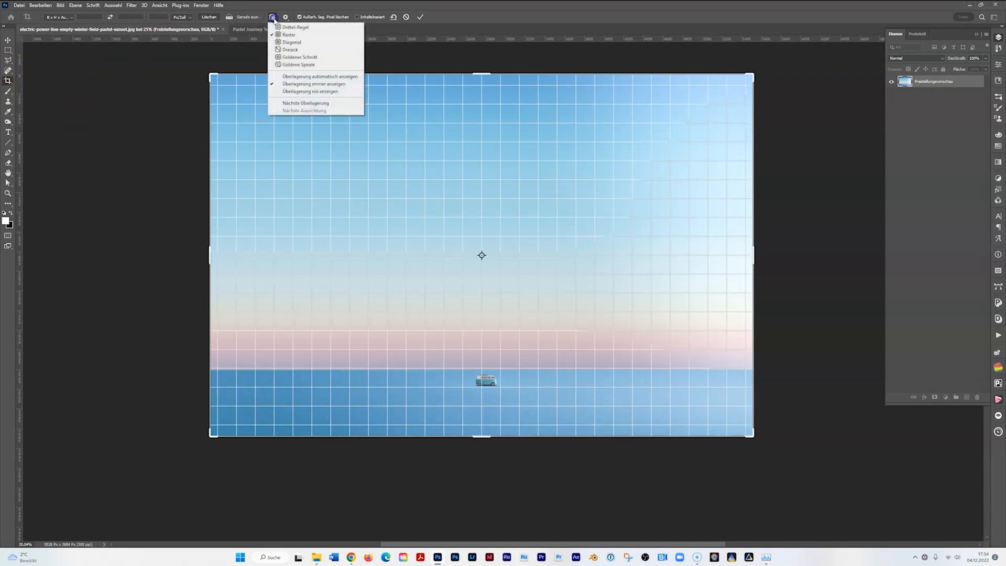
{"action": "left_click", "coordinate": [289, 64]}
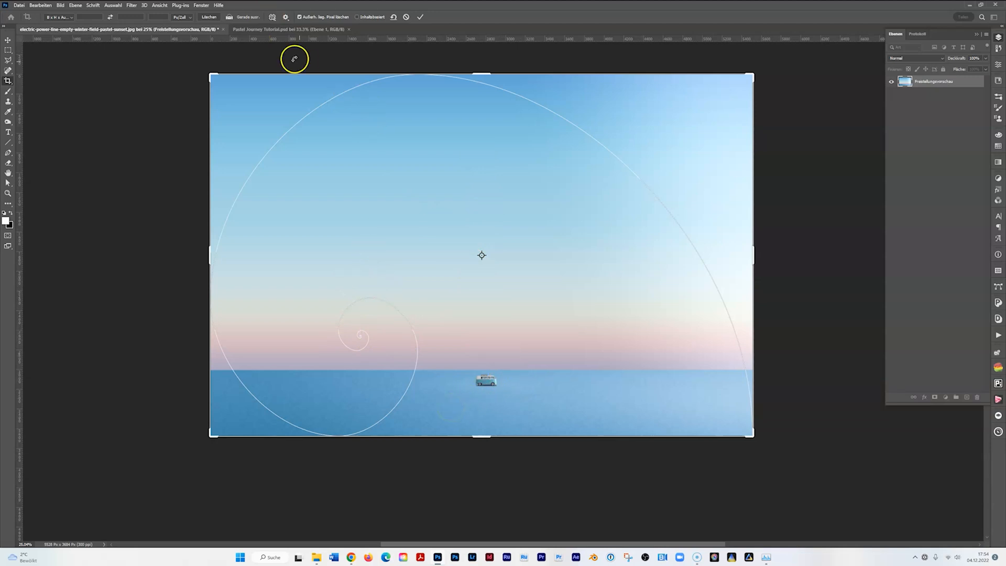
- Cycle the golden spiral overlay through its different orientations to judge possible focal points for the moon
{"action": "left_click", "coordinate": [272, 17]}
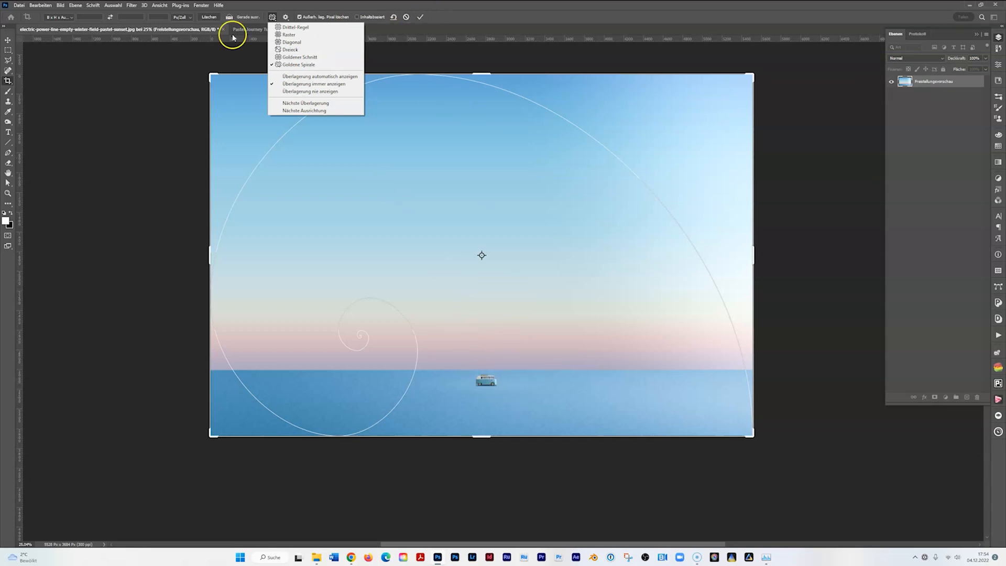
{"action": "left_click", "coordinate": [272, 17]}
{"action": "left_click", "coordinate": [272, 16]}
{"action": "left_click", "coordinate": [399, 57]}
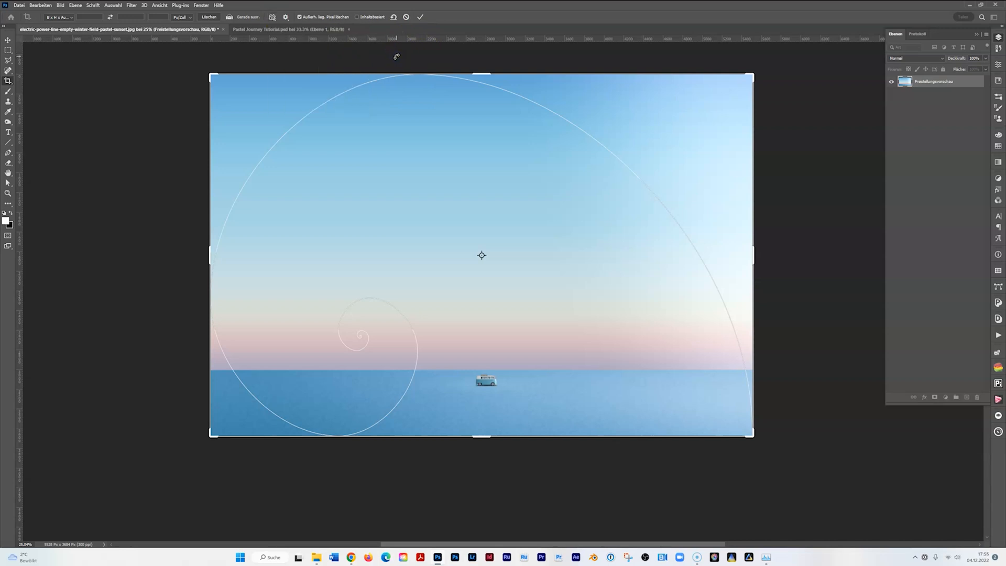
{"action": "key", "text": "shift+o"}
{"action": "key", "text": "shift+o"}
{"action": "key", "text": "shift+o"}
{"action": "key", "text": "shift+o"}
{"action": "key", "text": "shift+o"}
{"action": "key", "text": "shift+o"}
{"action": "key", "text": "shift+o"}
{"action": "key", "text": "shift+o"}
{"action": "key", "text": "shift+o"}
{"action": "key", "text": "shift+o"}
{"action": "key", "text": "shift+o"}
{"action": "key", "text": "shift+o"}
{"action": "key", "text": "shift+o"}
{"action": "key", "text": "shift+o"}
{"action": "key", "text": "shift+o"}
{"action": "key", "text": "shift+o"}
{"action": "key", "text": "shift+o"}
{"action": "key", "text": "shift+o"}
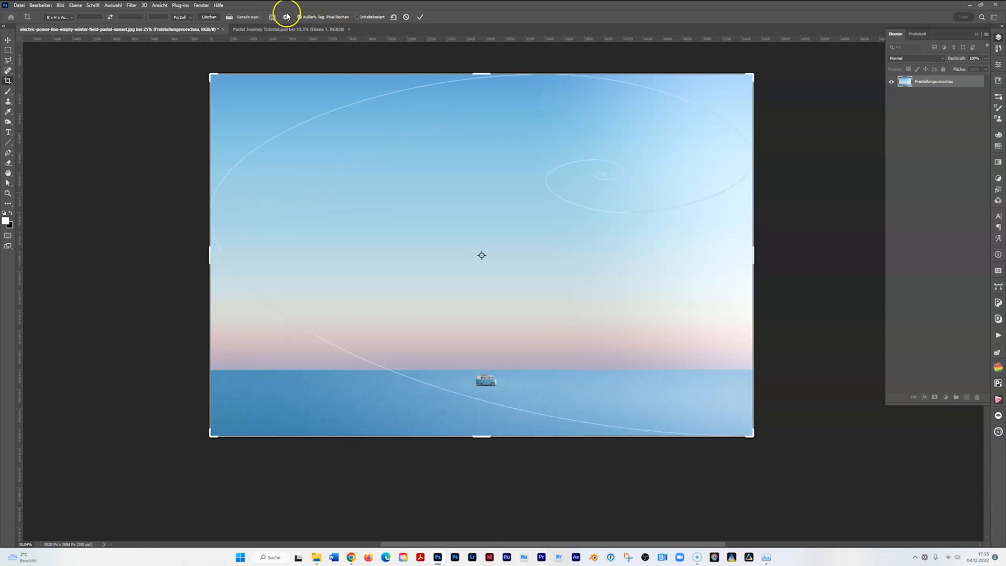
- Preview the golden section (Goldener Schnitt) and triangle (Dreieck) crop overlays, cycling the triangle's orientation
{"action": "left_click", "coordinate": [272, 17]}
{"action": "left_click", "coordinate": [301, 57]}
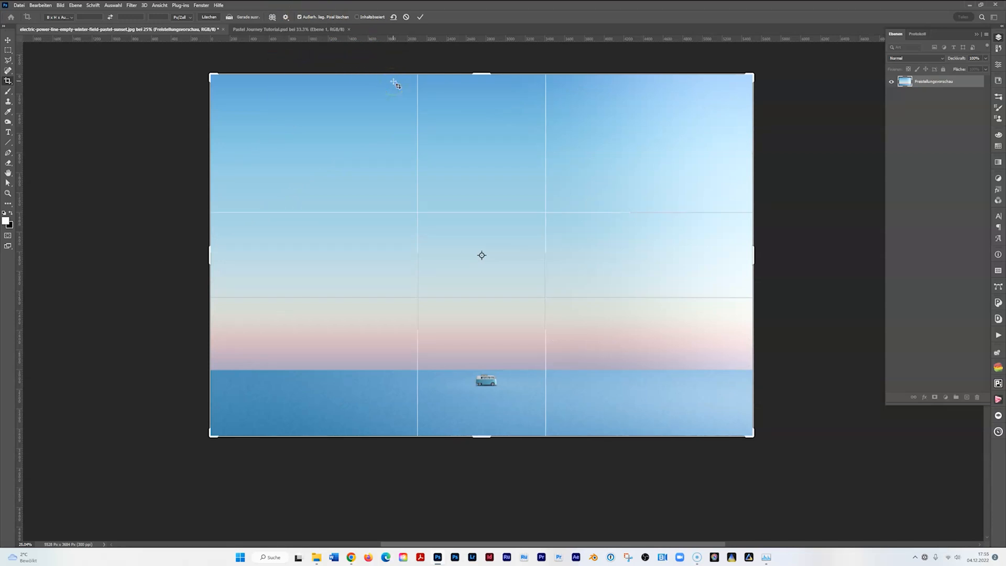
{"action": "left_click", "coordinate": [272, 16]}
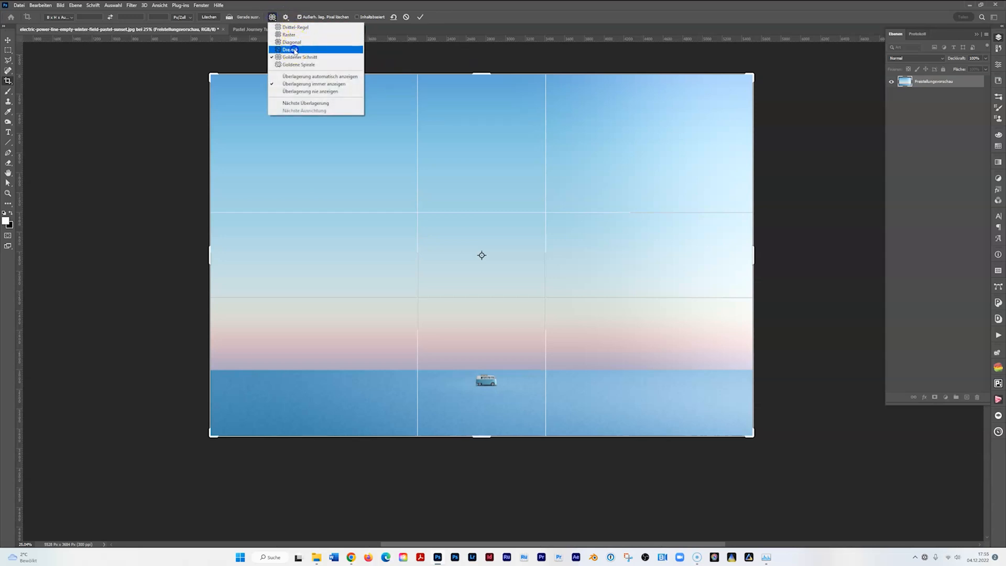
{"action": "left_click", "coordinate": [292, 50]}
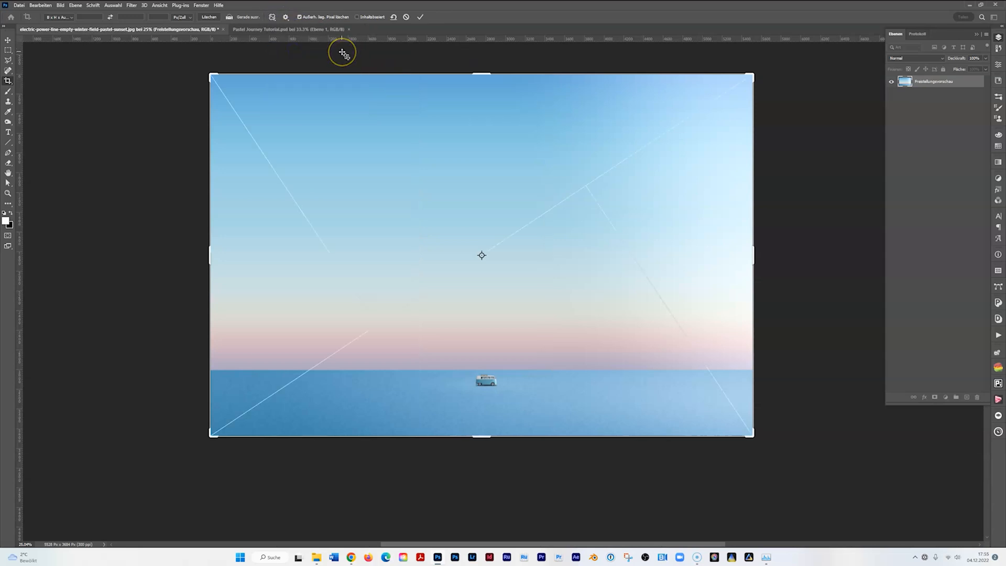
{"action": "key", "text": "shift+o"}
{"action": "key", "text": "shift+o"}
- Show the rule-of-thirds overlay, place a horizontal guide on its upper line and leave the crop without applying it
{"action": "left_click", "coordinate": [272, 16]}
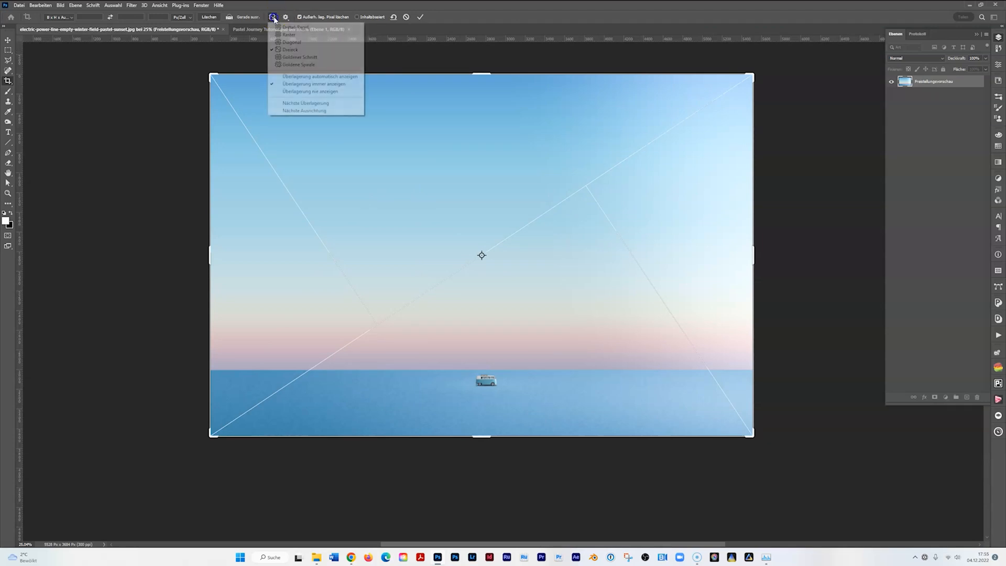
{"action": "left_click", "coordinate": [296, 35]}
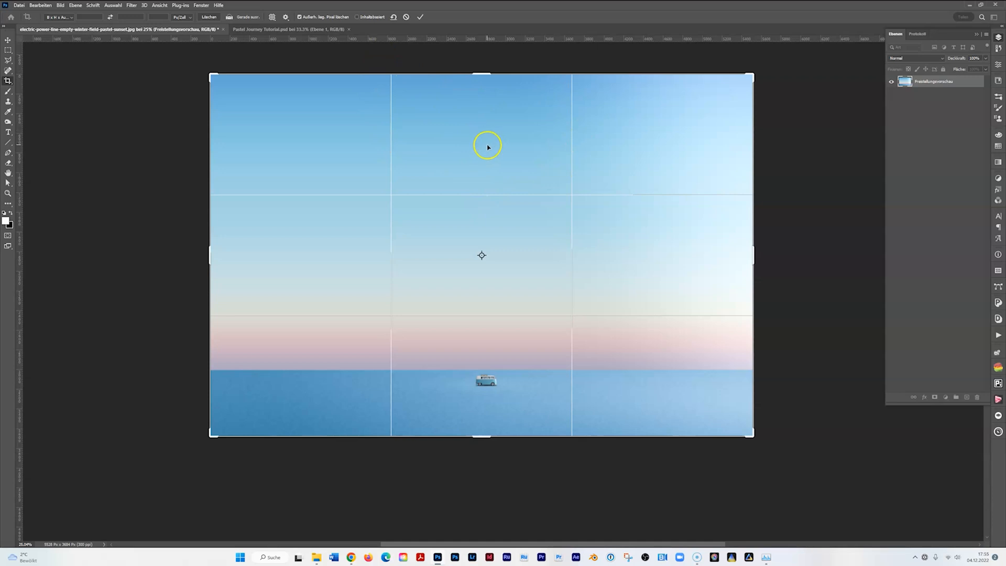
{"action": "left_click_drag", "start_coordinate": [444, 102], "coordinate": [454, 196]}
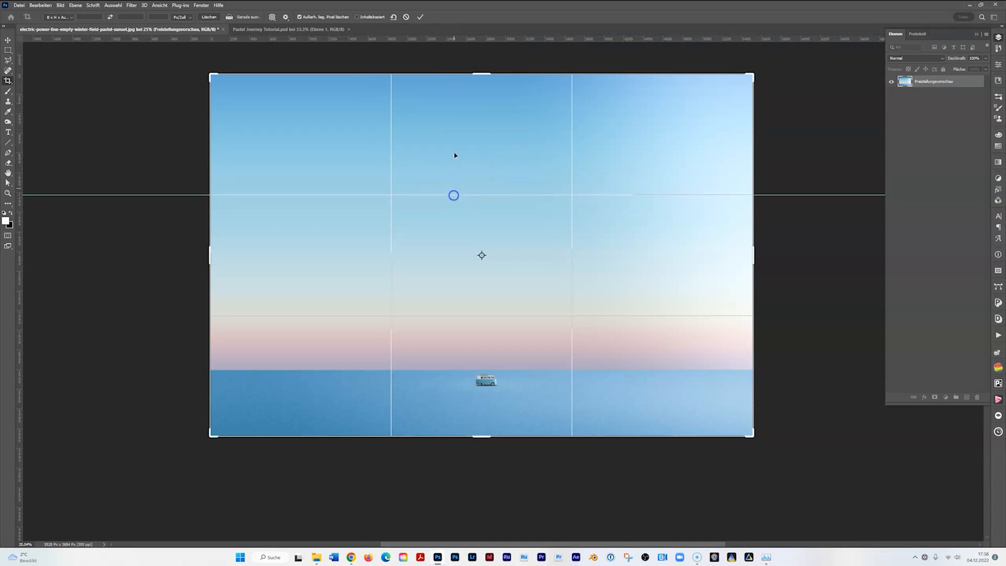
{"action": "left_click", "coordinate": [407, 18]}
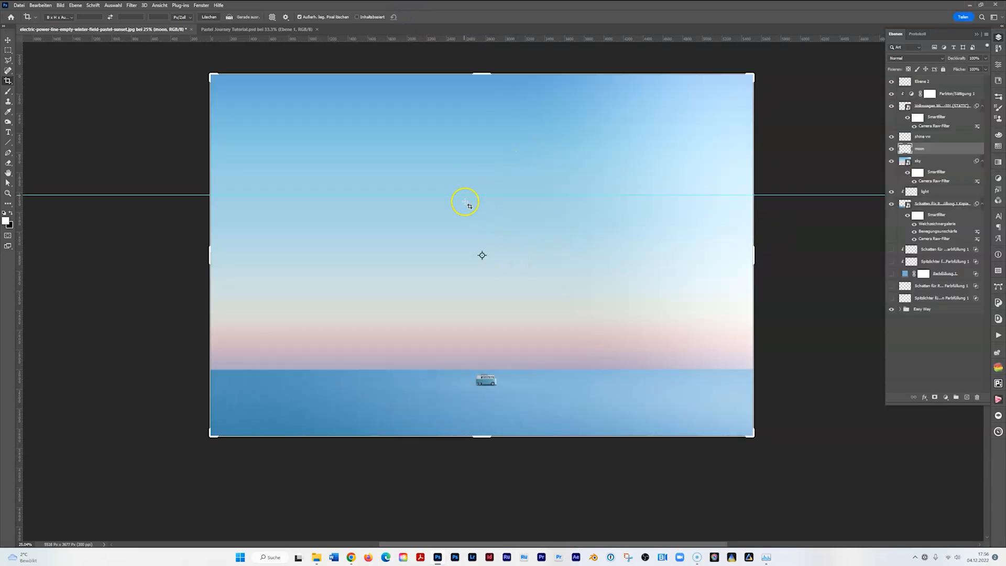
- Switch back to the Brush tool and place a vertical guide at the horizontal centre of the image
{"action": "left_click", "coordinate": [9, 40]}
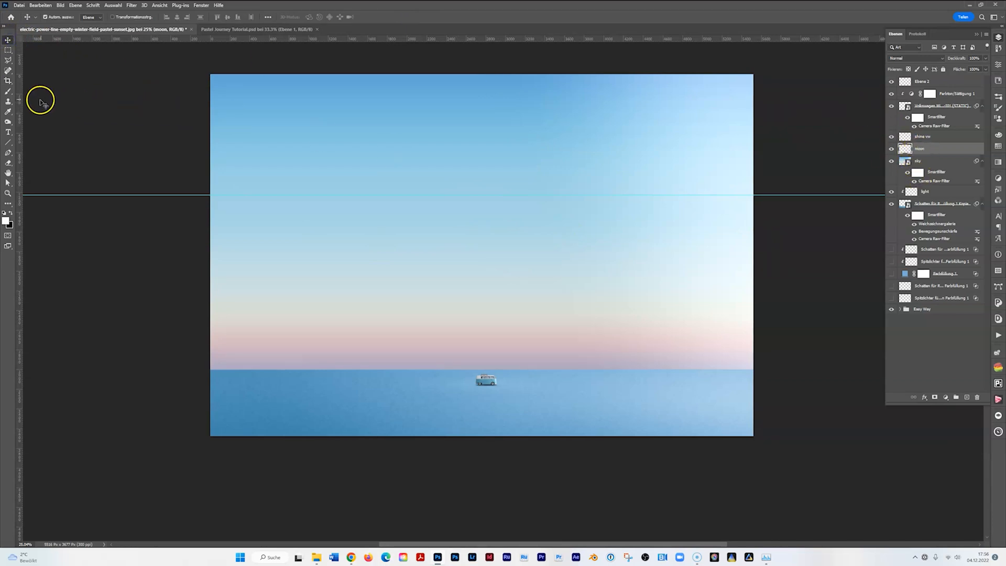
{"action": "left_click", "coordinate": [8, 92]}
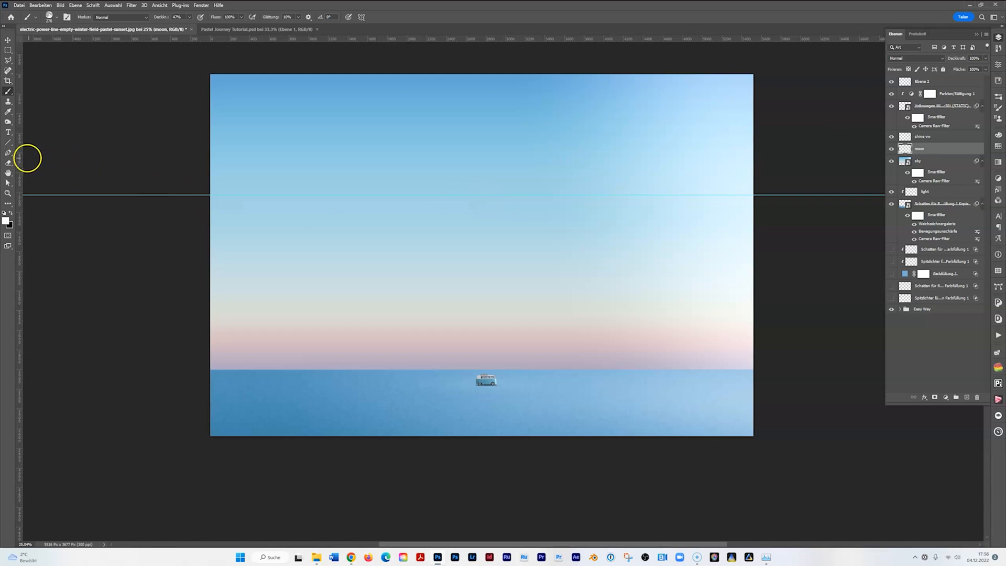
{"action": "left_click_drag", "start_coordinate": [22, 163], "coordinate": [483, 183]}
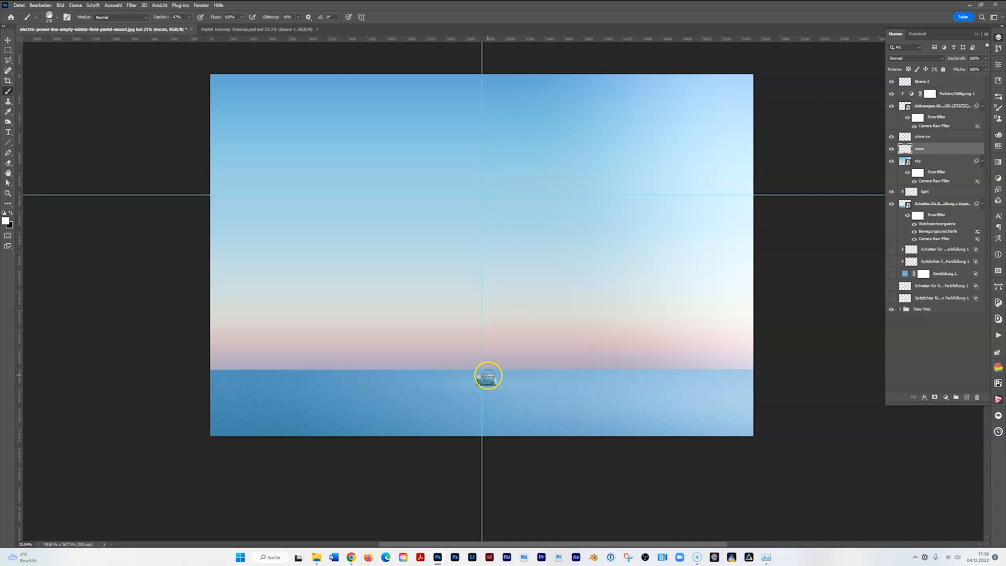
- Raise the brush opacity to 100% and stamp the moon on the moon layer, centred on the intersection of the two guides
{"action": "left_click", "coordinate": [485, 191]}
{"action": "left_click", "coordinate": [155, 17]}
{"action": "left_click_drag", "start_coordinate": [163, 18], "coordinate": [331, 30]}
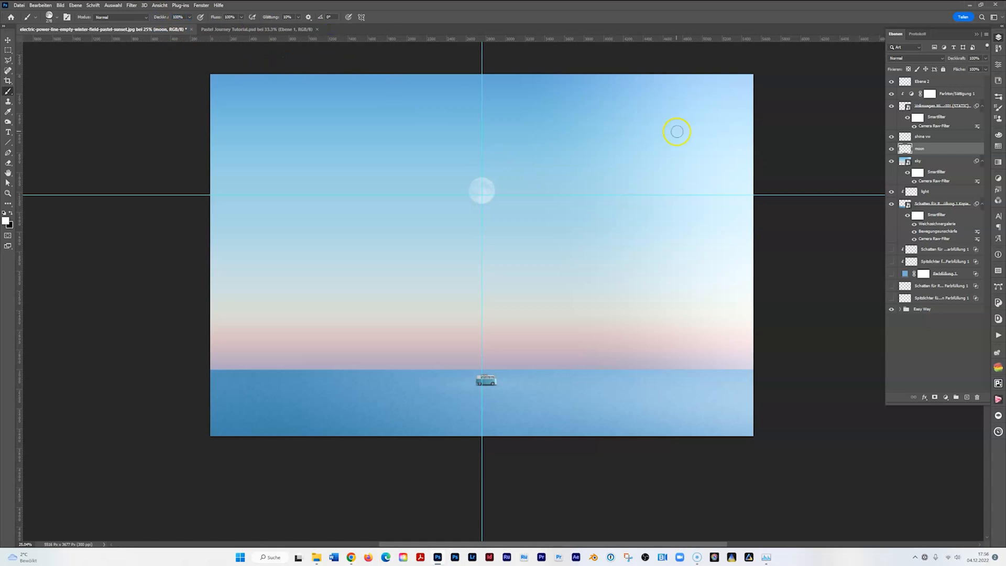
{"action": "key", "text": "ctrl+z"}
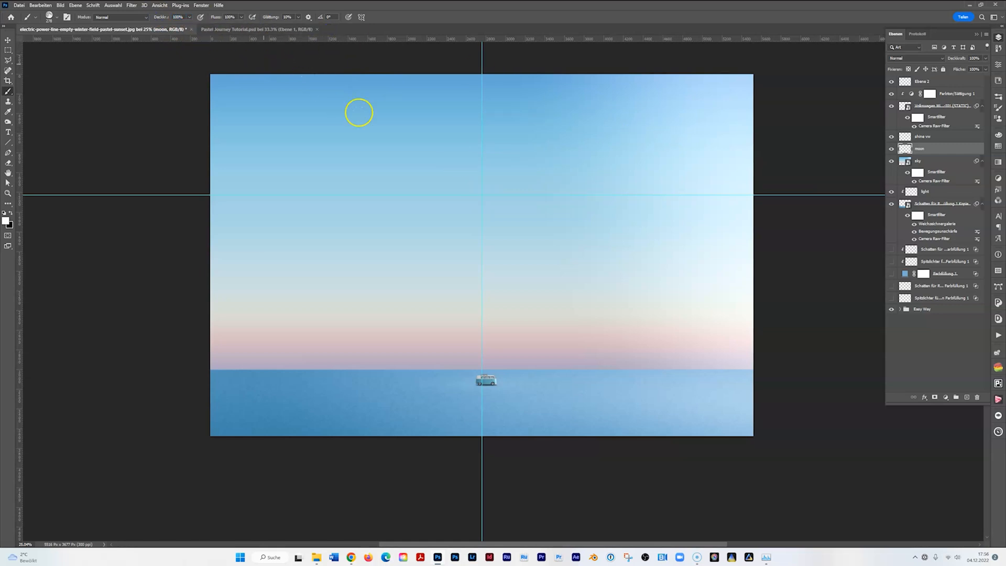
{"action": "left_click", "coordinate": [484, 192]}
{"action": "left_click", "coordinate": [482, 194]}
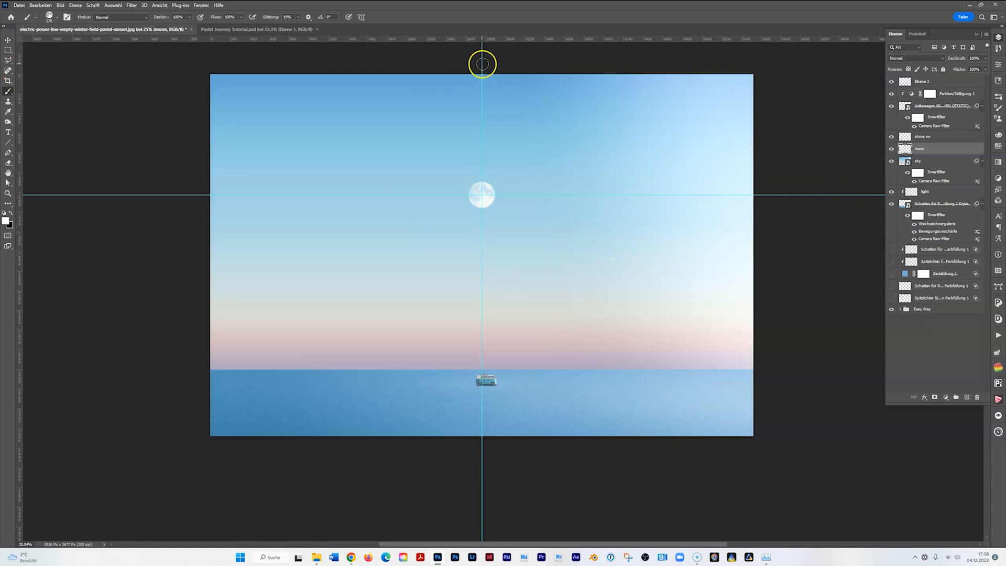
- Remove the vertical and horizontal guides from the image with the Move tool
{"action": "left_click", "coordinate": [8, 39]}
{"action": "left_click_drag", "start_coordinate": [482, 54], "coordinate": [19, 63]}
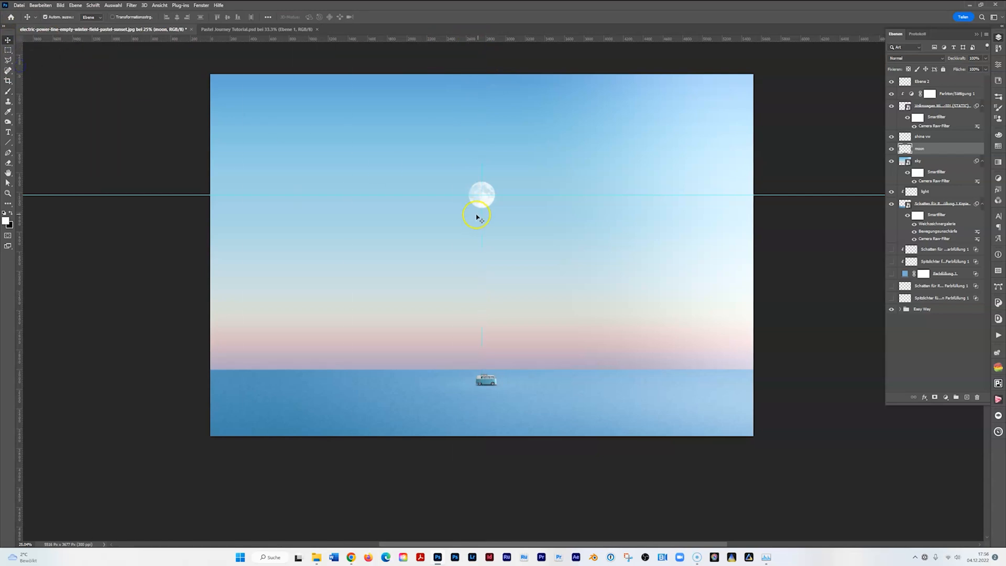
{"action": "left_click_drag", "start_coordinate": [532, 195], "coordinate": [539, 38]}
- Shift the moon slightly right to line up above the minibus, checking with a temporary vertical guide that is removed again
{"action": "left_click", "coordinate": [482, 197]}
{"action": "left_click_drag", "start_coordinate": [21, 197], "coordinate": [487, 205]}
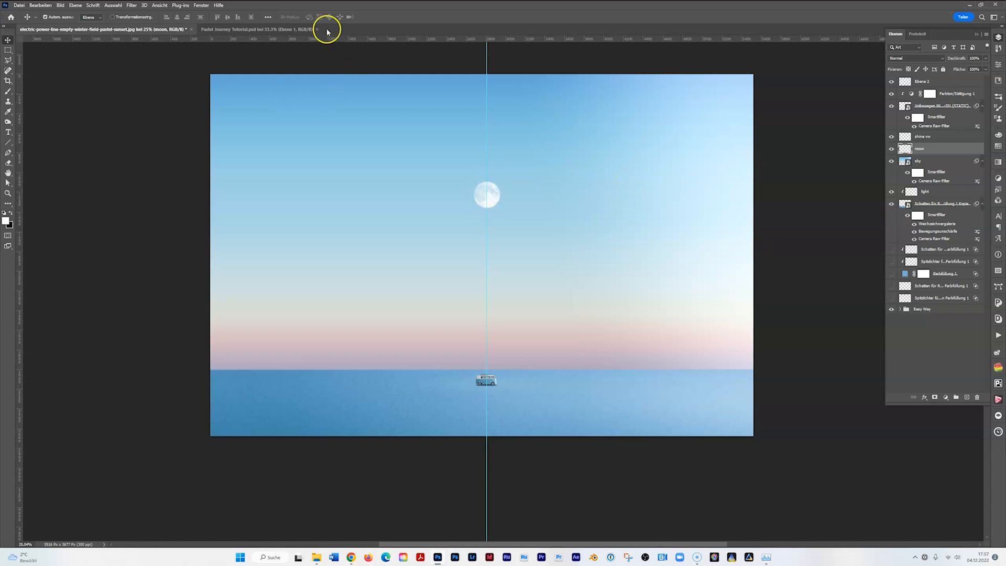
{"action": "left_click_drag", "start_coordinate": [488, 61], "coordinate": [15, 90]}
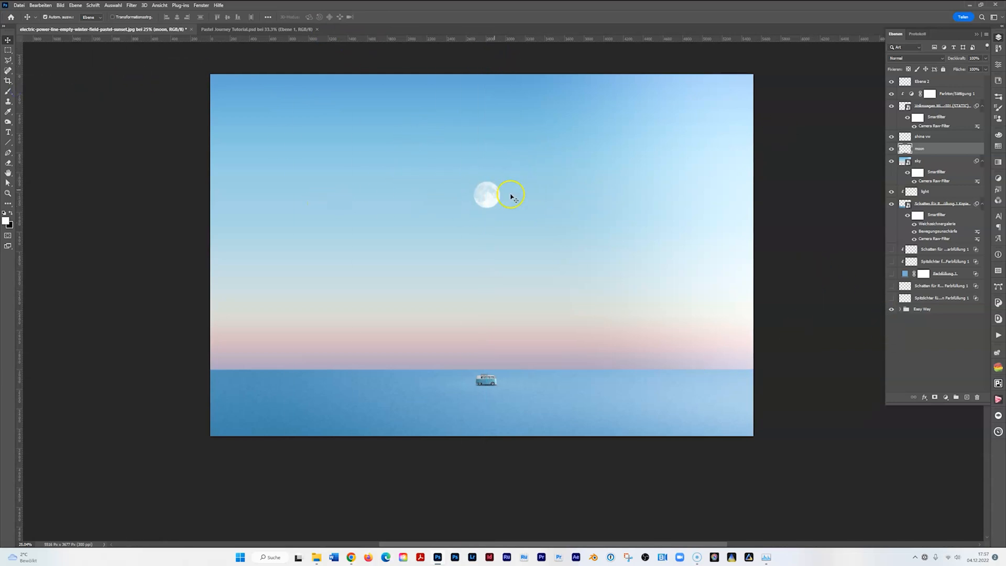
- Add a new layer directly above the sky layer and choose a soft round brush for painting on it
{"action": "left_click", "coordinate": [936, 162]}
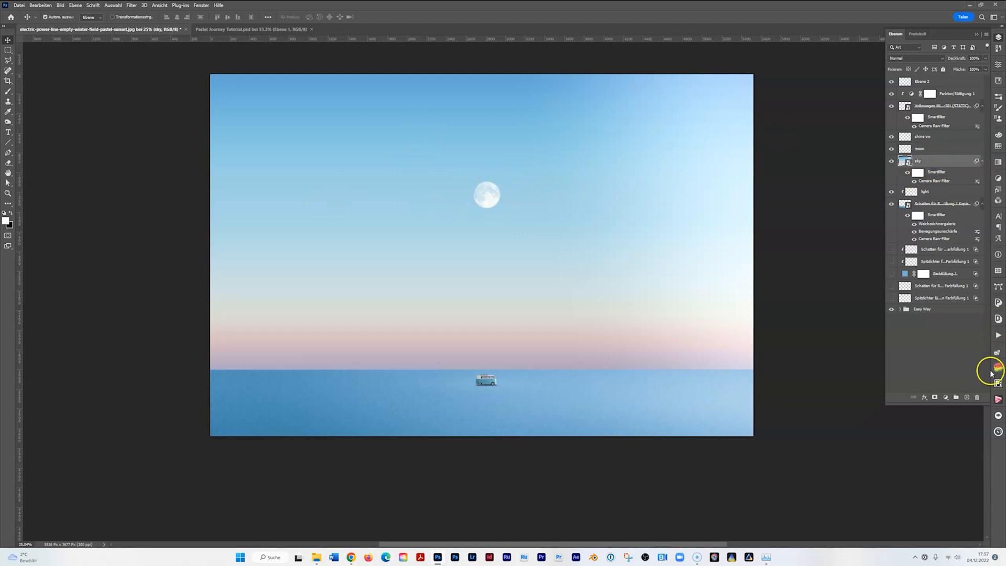
{"action": "left_click", "coordinate": [967, 398]}
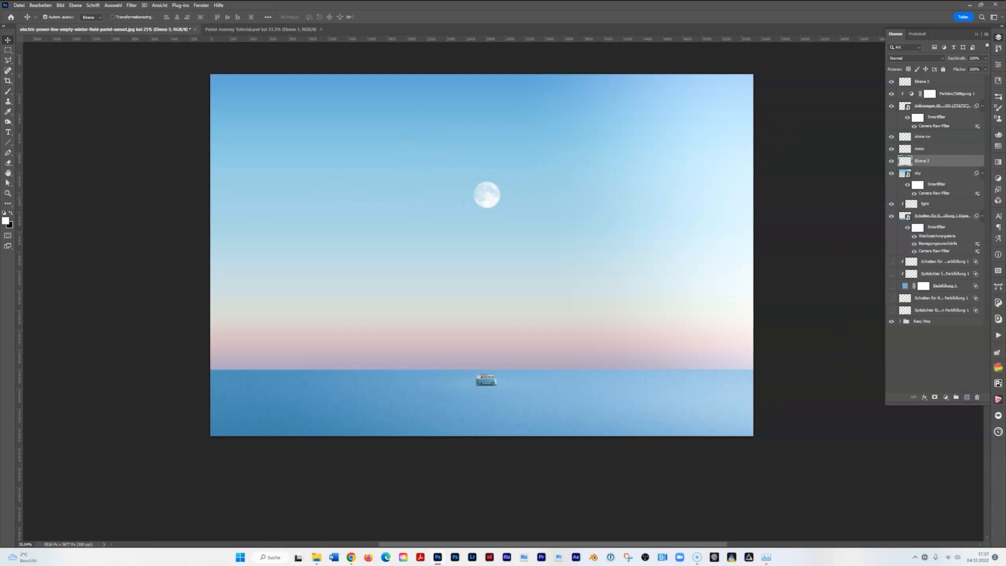
{"action": "left_click", "coordinate": [8, 91]}
{"action": "left_click", "coordinate": [57, 18]}
{"action": "left_click", "coordinate": [67, 89]}
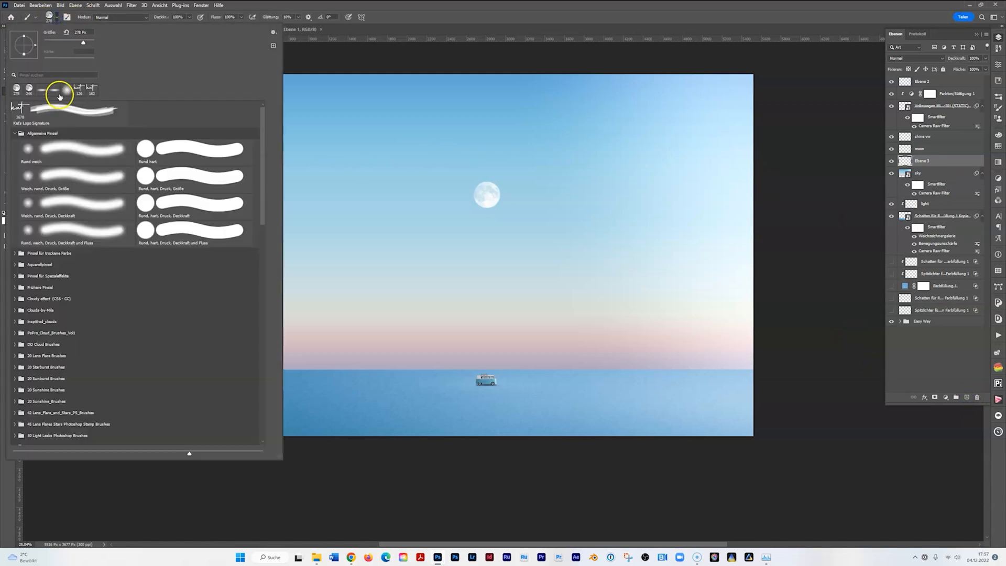
- Enlarge the soft brush beyond the moon's diameter and dab a white glow centred behind the moon
{"action": "left_click", "coordinate": [474, 188]}
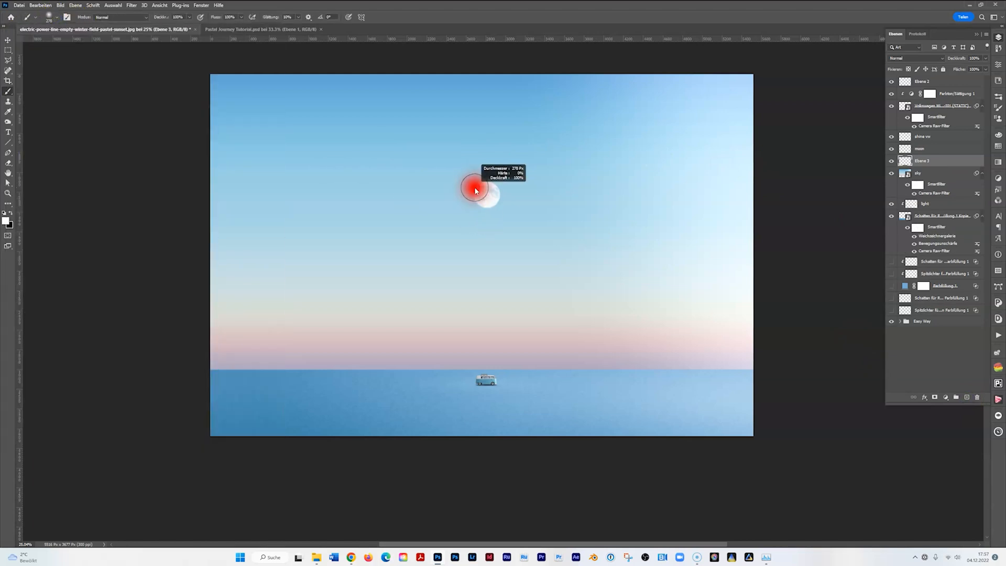
{"action": "left_click_drag", "start_coordinate": [487, 195], "coordinate": [489, 195]}
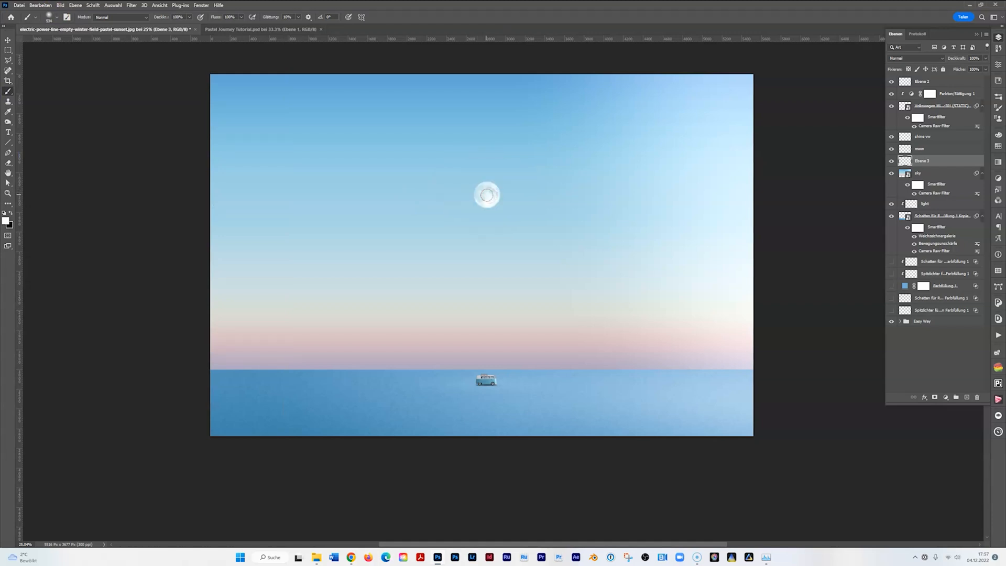
{"action": "left_click", "coordinate": [487, 195]}
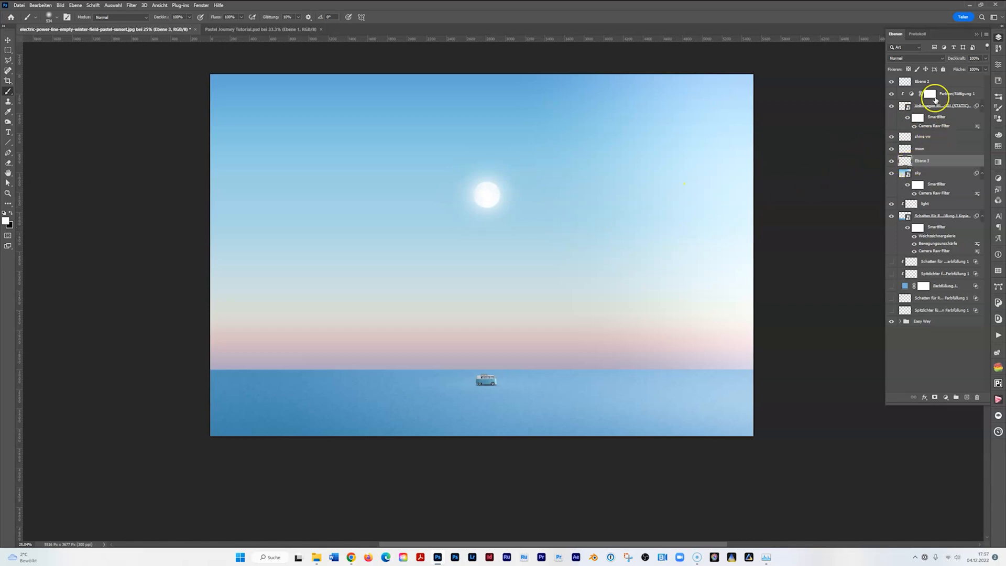
- Set the glow layer's blend mode to Soft Light (Weiches Licht) and rename the layer shine
{"action": "left_click", "coordinate": [909, 58]}
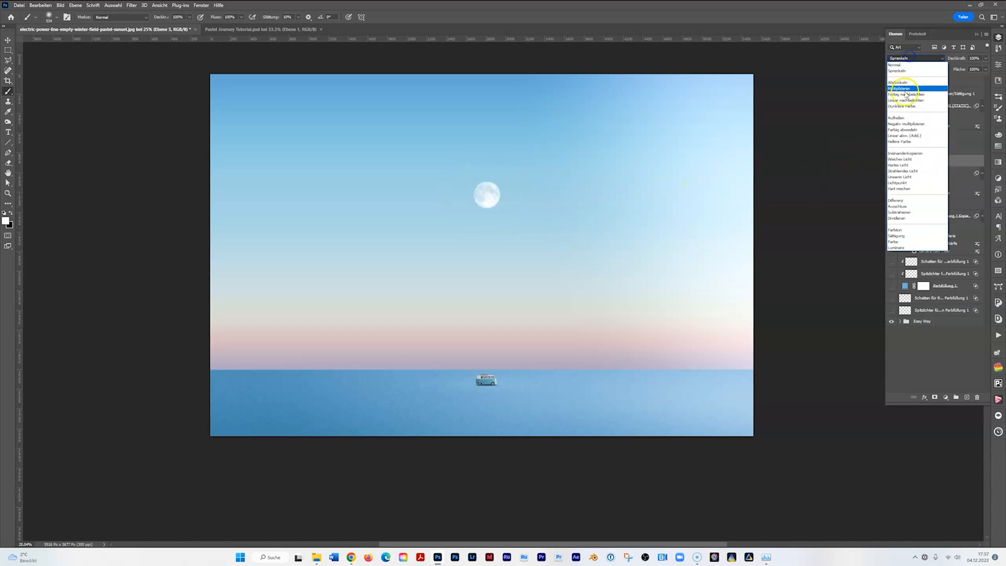
{"action": "left_click", "coordinate": [901, 159]}
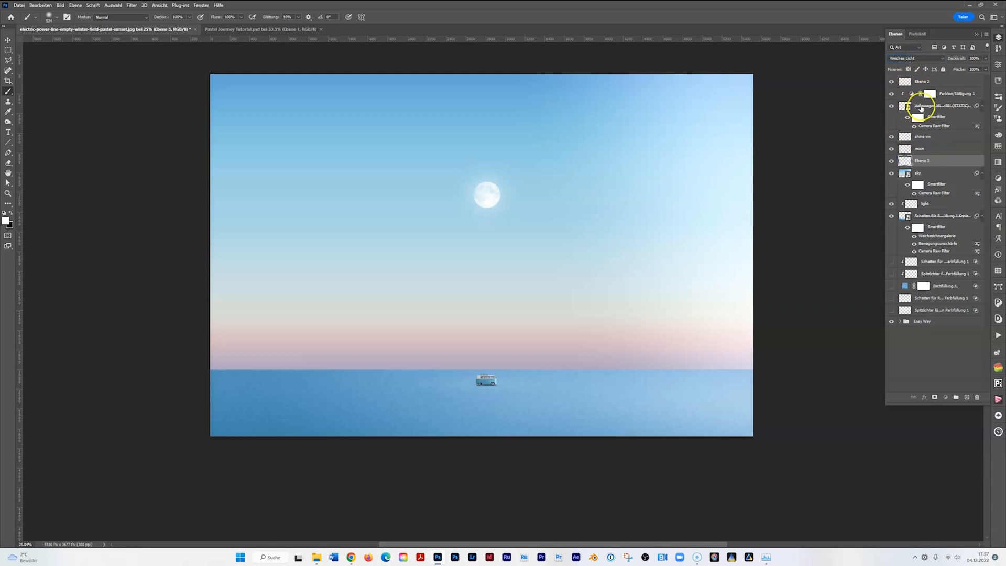
{"action": "double_click", "coordinate": [917, 165]}
{"action": "key", "text": "Return"}
- Load the moon's outline as a selection and add a layer mask to the shine layer that hides the glow over the moon
{"action": "left_click", "coordinate": [914, 152]}
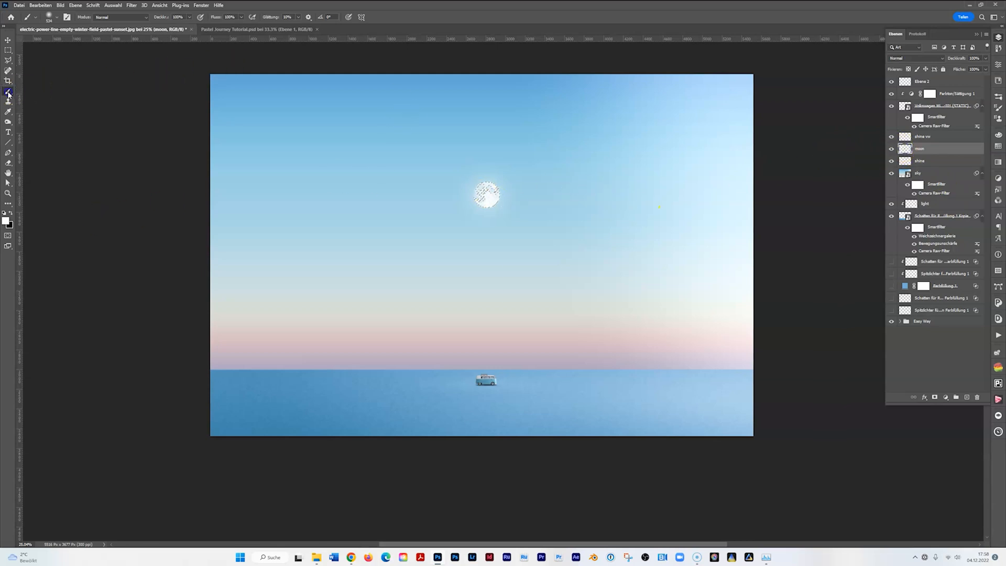
{"action": "left_click", "coordinate": [9, 61]}
{"action": "right_click", "coordinate": [8, 61]}
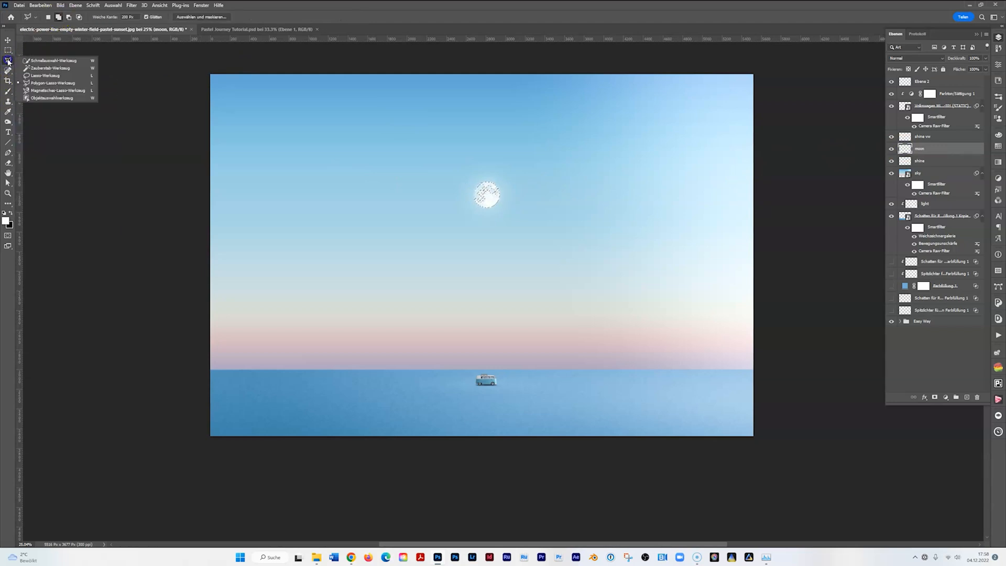
{"action": "left_click", "coordinate": [38, 61]}
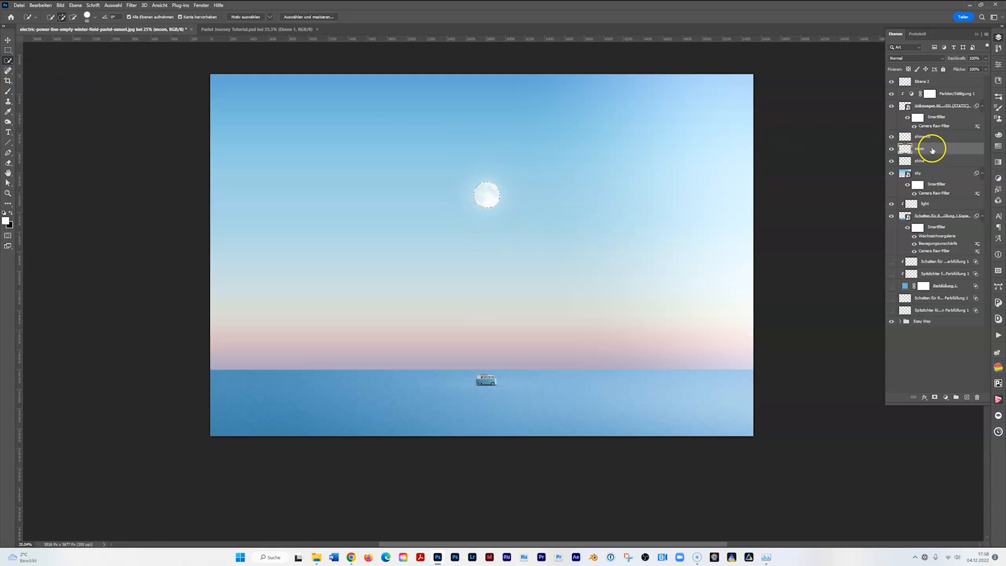
{"action": "left_click", "coordinate": [935, 161]}
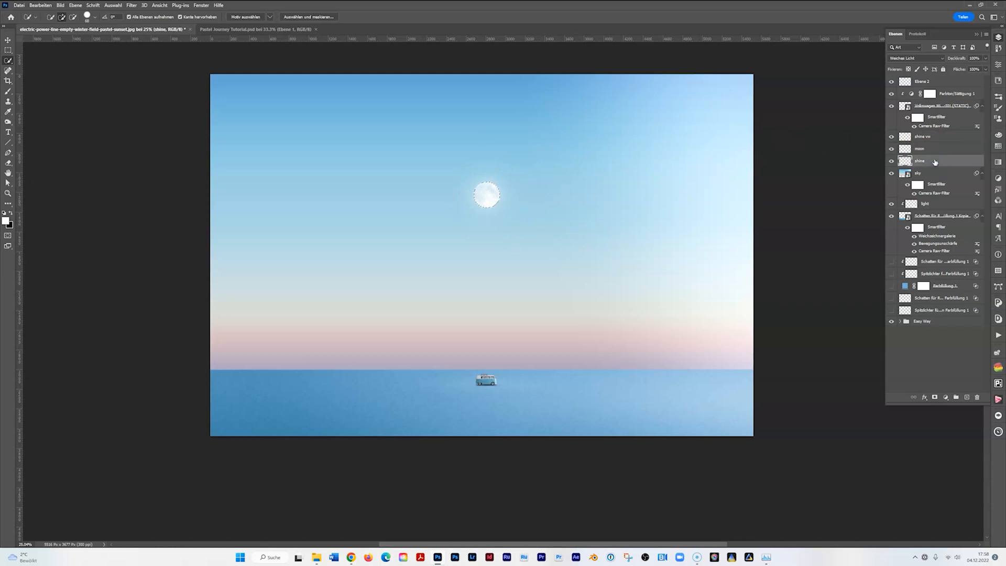
{"action": "left_click", "coordinate": [935, 397]}
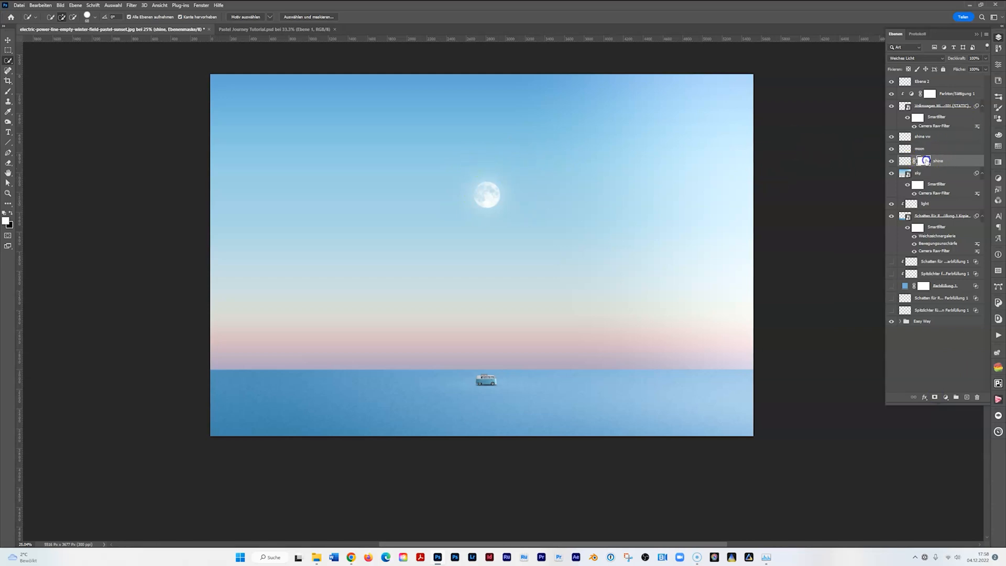
- Reduce the shine layer mask's density to 40%
{"action": "left_click", "coordinate": [999, 67]}
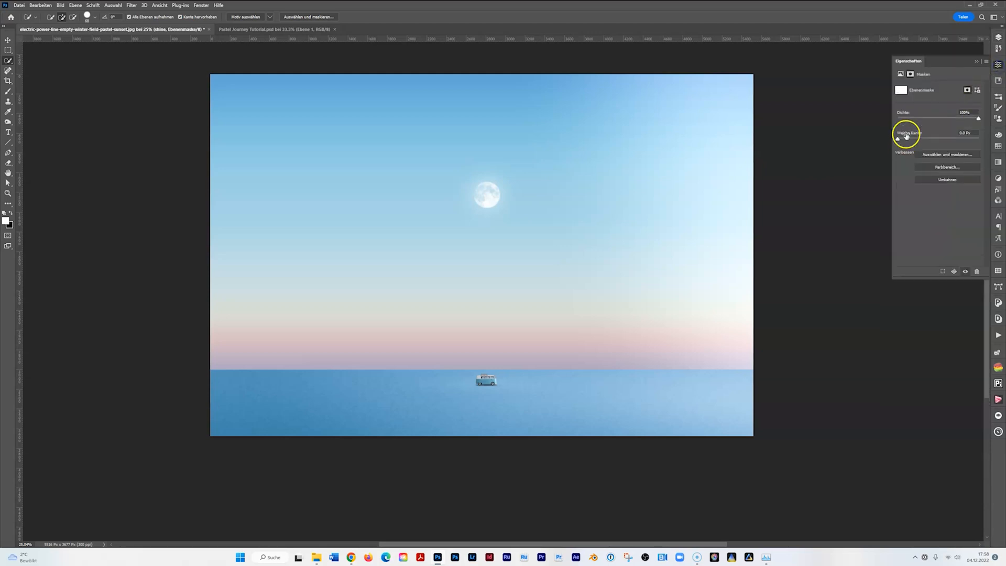
{"action": "left_click_drag", "start_coordinate": [979, 120], "coordinate": [969, 120]}
{"action": "left_click_drag", "start_coordinate": [938, 119], "coordinate": [933, 119]}
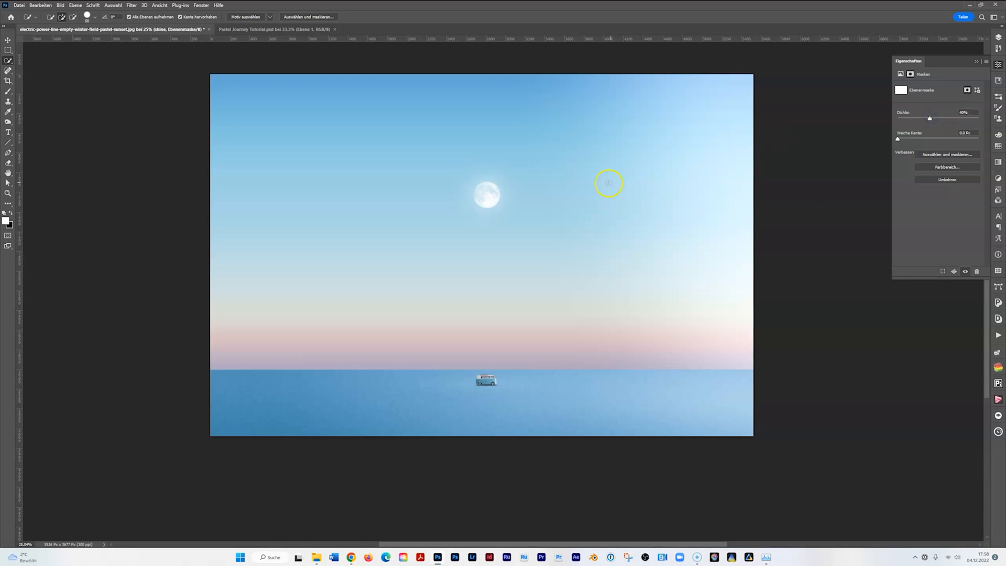
{"action": "left_click", "coordinate": [999, 37]}
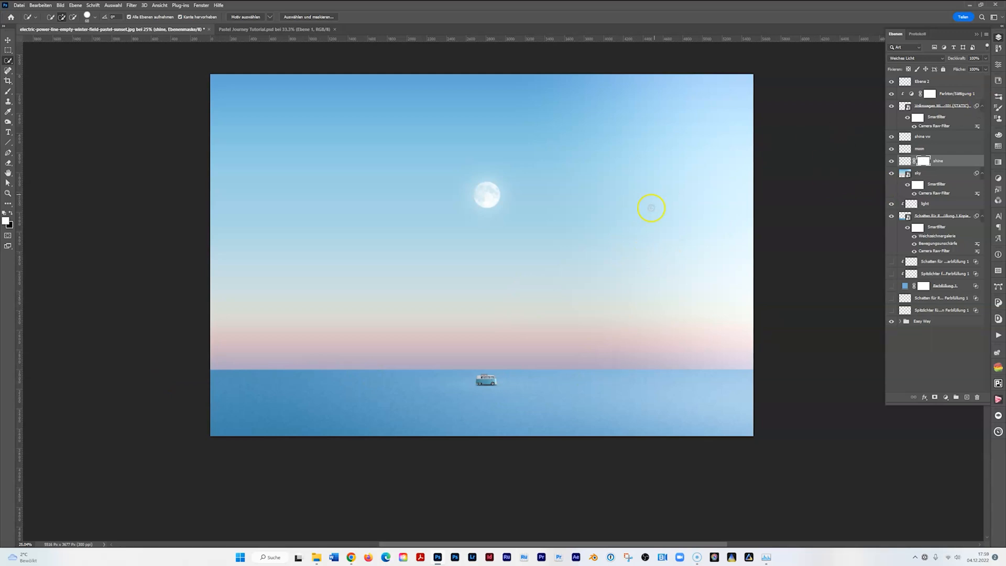
{"action": "left_click", "coordinate": [940, 83]}
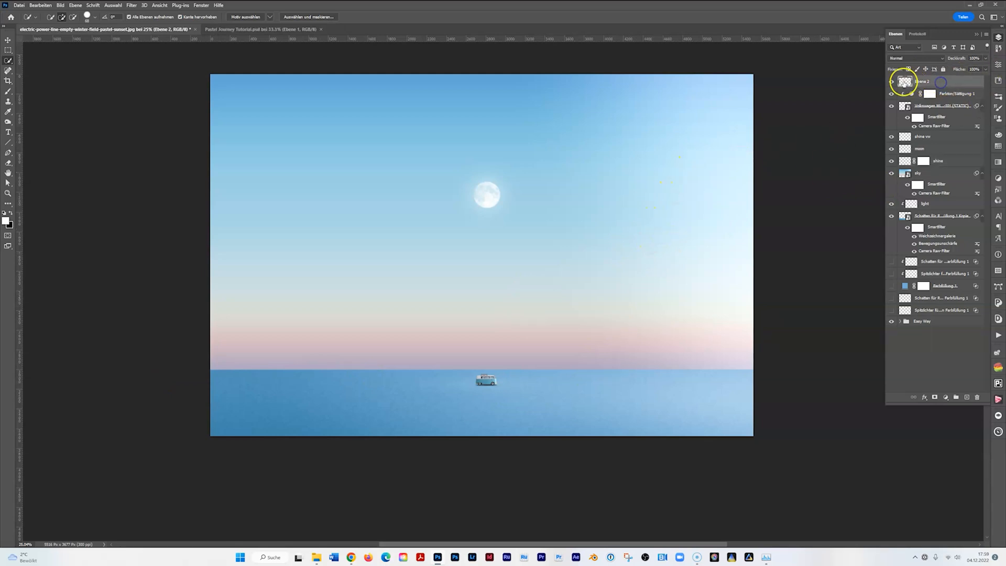
{"action": "left_click", "coordinate": [932, 81]}
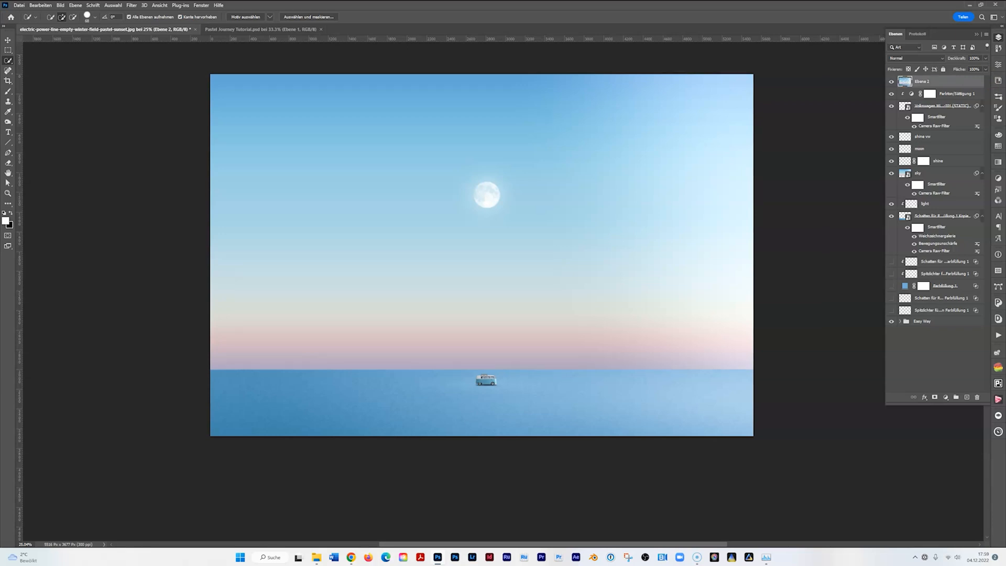
{"action": "left_click", "coordinate": [936, 86]}
{"action": "key", "text": "ctrl+z"}
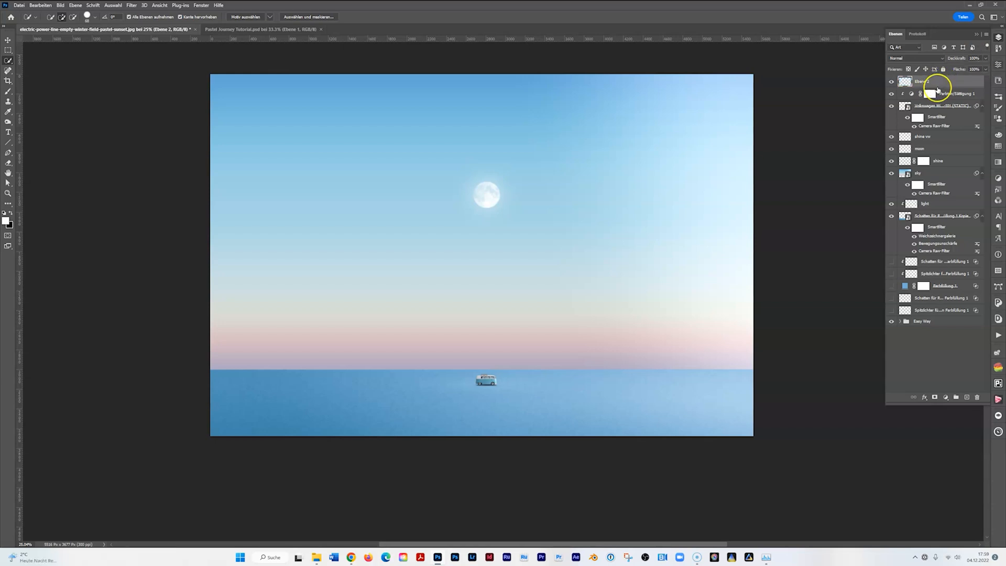
- Delete the empty layer Ebene 2 above the hue/saturation adjustment
{"action": "left_click", "coordinate": [906, 83]}
{"action": "left_click", "coordinate": [902, 84]}
{"action": "left_click_drag", "start_coordinate": [909, 82], "coordinate": [978, 398]}
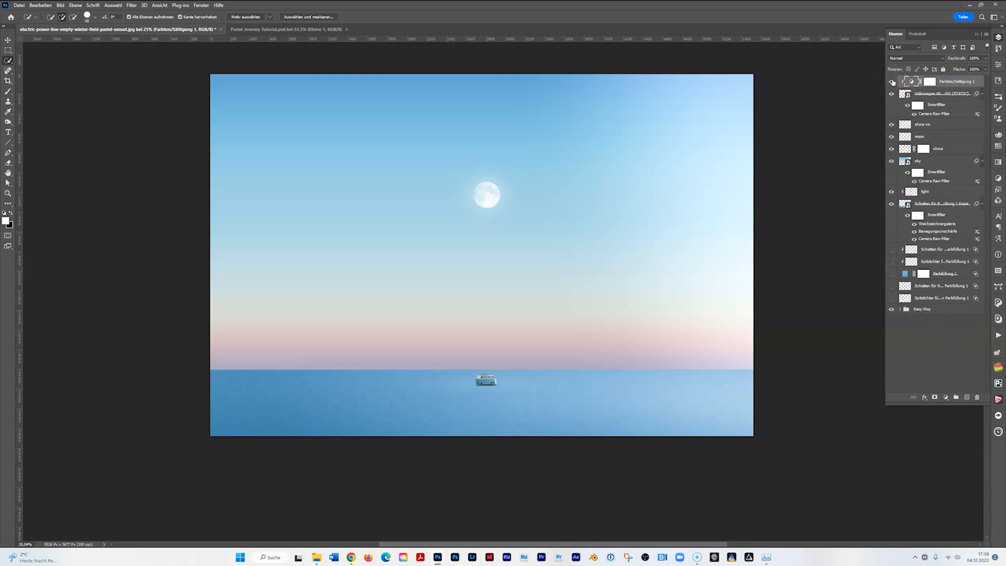
- Stamp all visible layers into a new layer on top of the stack and convert it to a smart object
{"action": "key", "text": "ctrl+alt+shift+e"}
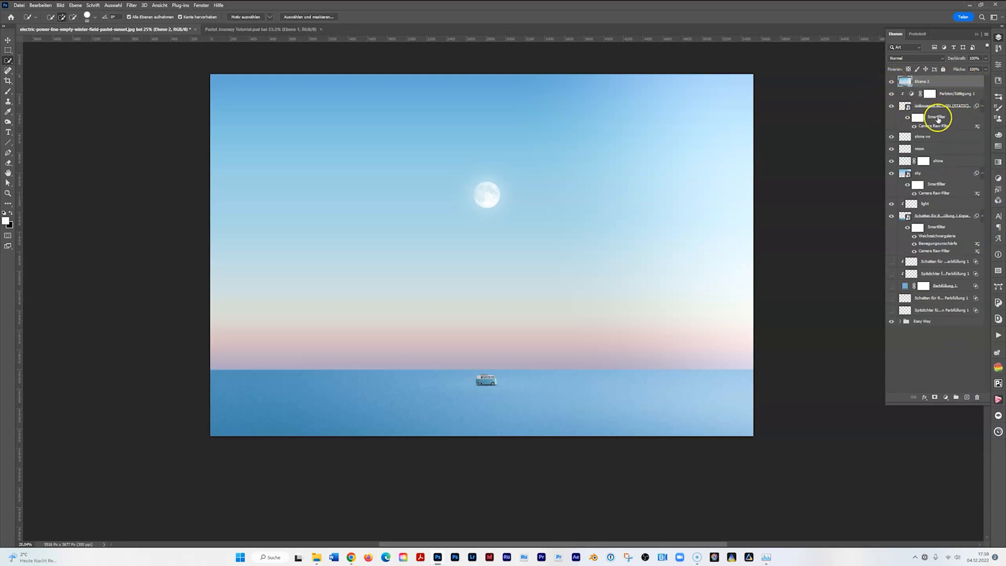
{"action": "right_click", "coordinate": [916, 87]}
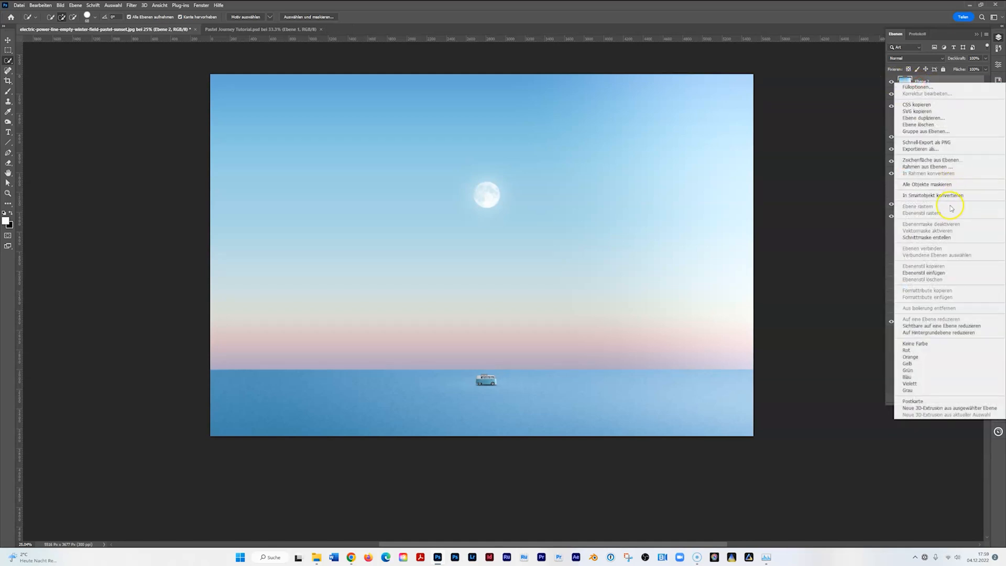
{"action": "left_click", "coordinate": [939, 193]}
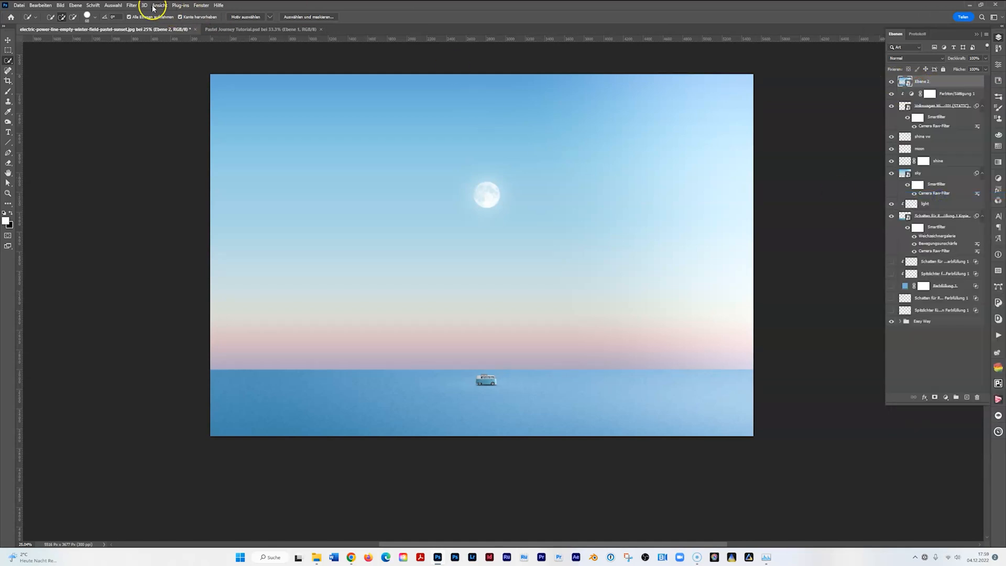
- Open the merged smart object in the Luminar Neo plug-in filter
{"action": "left_click", "coordinate": [132, 6]}
{"action": "mouse_move", "coordinate": [190, 199]}
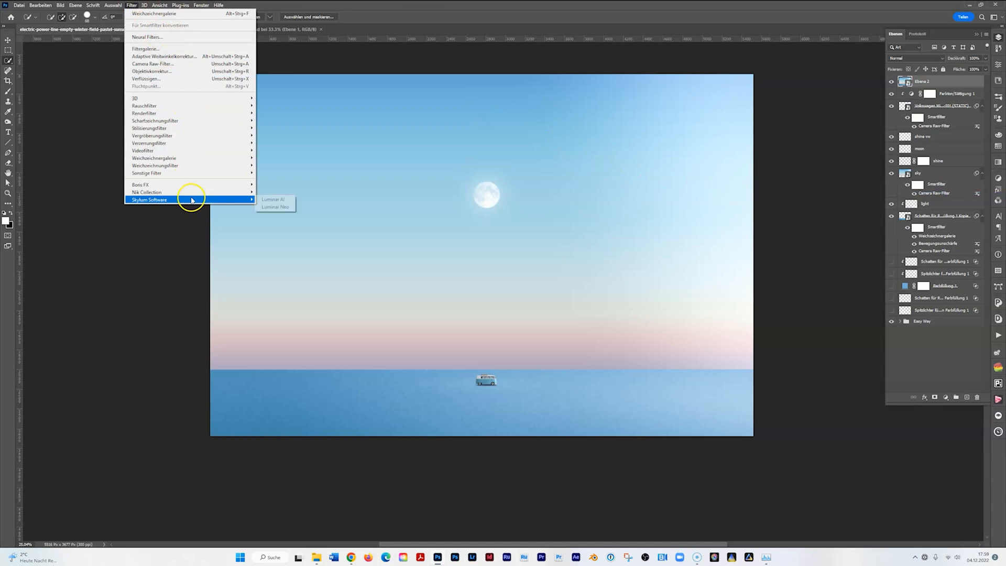
{"action": "left_click", "coordinate": [272, 207]}
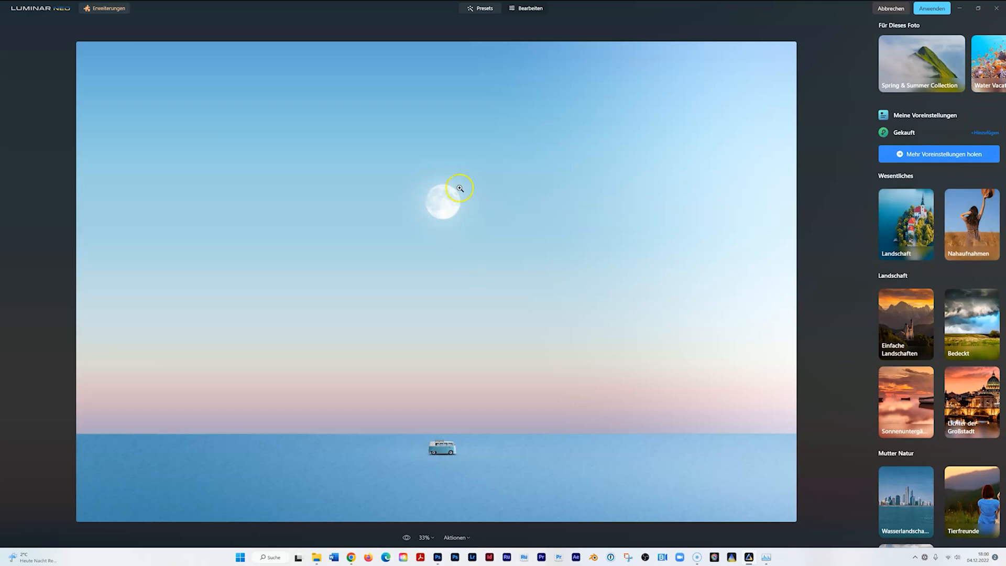
{"action": "scroll", "coordinate": [561, 114], "scroll_direction": "down", "scroll_amount": 2}
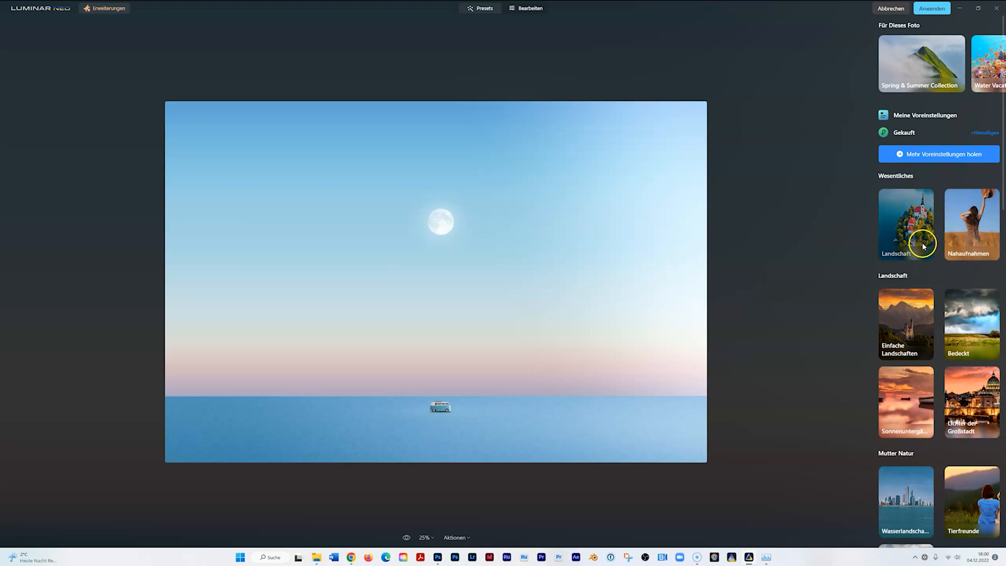
- Look through the purchased preset collections, including the presets in Jäger des Lichts Sammlung
{"action": "left_click", "coordinate": [901, 137]}
{"action": "scroll", "coordinate": [917, 184], "scroll_direction": "down", "scroll_amount": 3}
{"action": "scroll", "coordinate": [940, 202], "scroll_direction": "down", "scroll_amount": 7}
{"action": "scroll", "coordinate": [925, 200], "scroll_direction": "down", "scroll_amount": 4}
{"action": "left_click", "coordinate": [987, 311]}
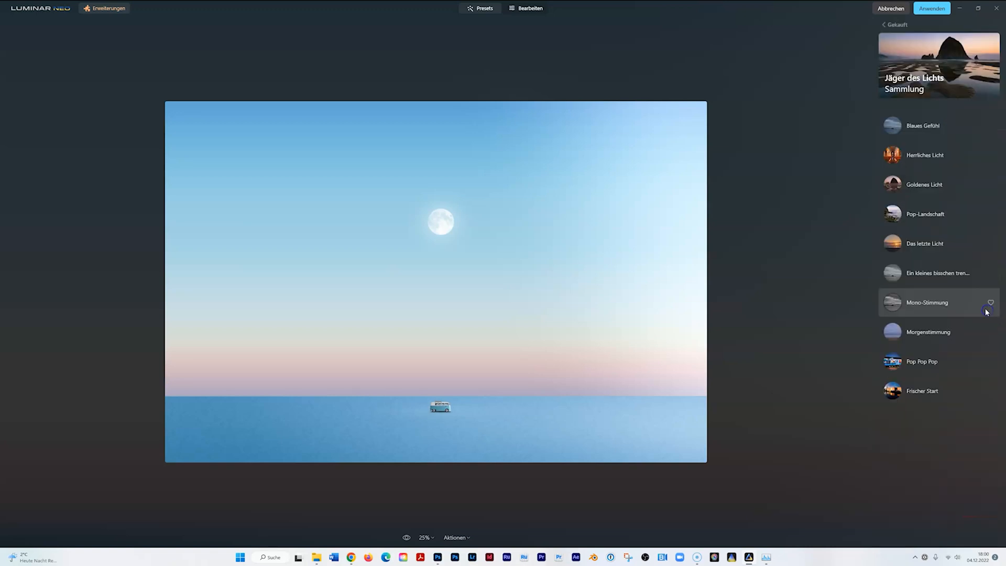
{"action": "left_click", "coordinate": [884, 25]}
{"action": "scroll", "coordinate": [925, 281], "scroll_direction": "down", "scroll_amount": 6}
{"action": "scroll", "coordinate": [925, 281], "scroll_direction": "down", "scroll_amount": 3}
{"action": "scroll", "coordinate": [925, 275], "scroll_direction": "down", "scroll_amount": 3}
{"action": "scroll", "coordinate": [925, 270], "scroll_direction": "up", "scroll_amount": 6}
{"action": "scroll", "coordinate": [925, 265], "scroll_direction": "up", "scroll_amount": 4}
{"action": "scroll", "coordinate": [920, 283], "scroll_direction": "down", "scroll_amount": 2}
- Preview the SÜDWESTEN preset from Landschaften aus Licht Sammlung, choose SÜDOSTEN instead, and apply it back to the Photoshop document
{"action": "left_click", "coordinate": [904, 333]}
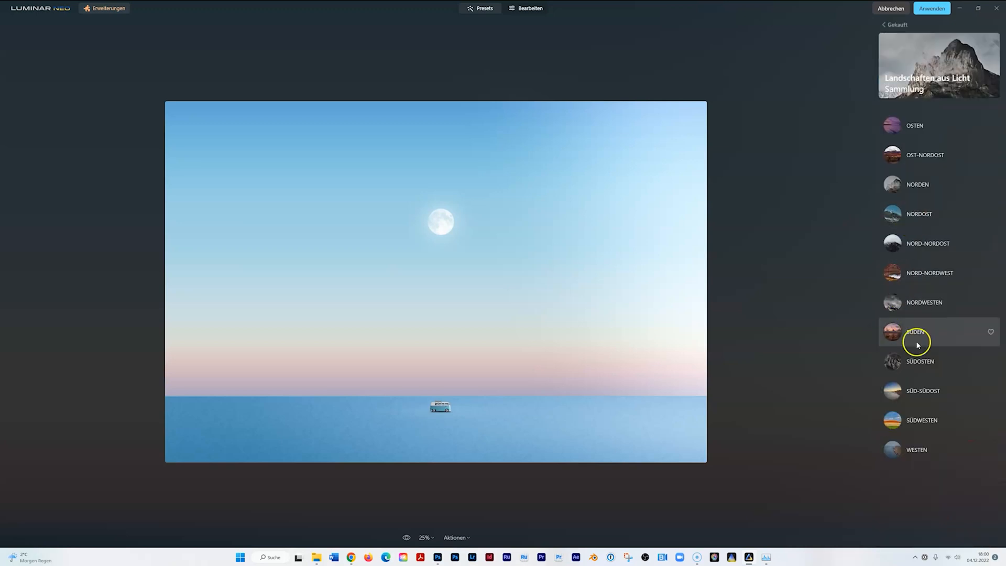
{"action": "left_click", "coordinate": [914, 416]}
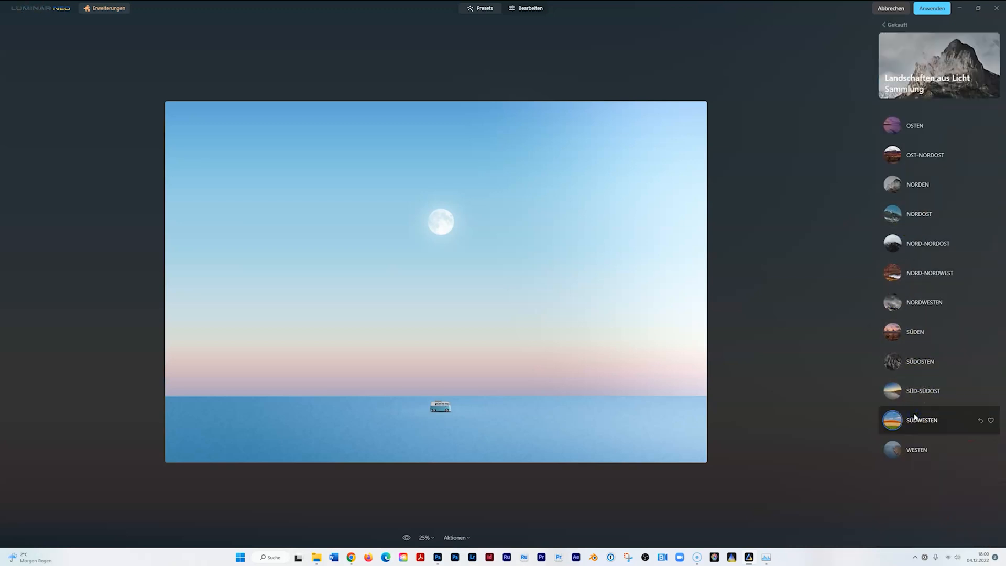
{"action": "left_click", "coordinate": [921, 391]}
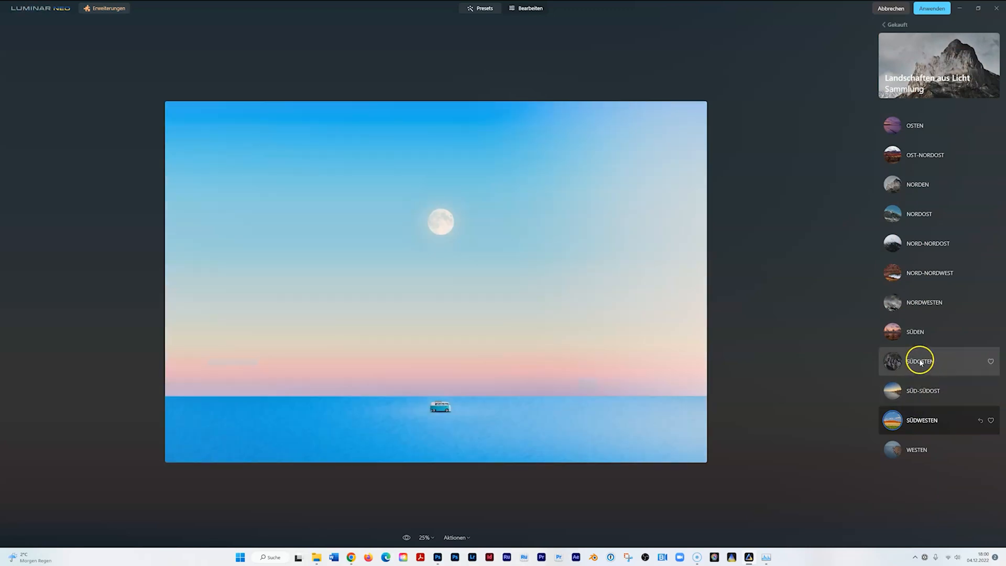
{"action": "left_click", "coordinate": [921, 362]}
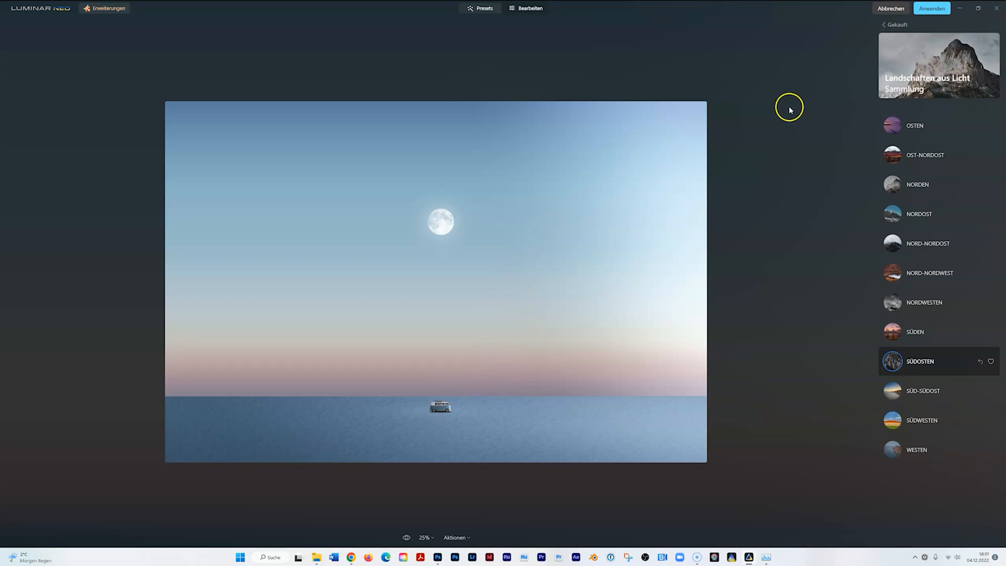
{"action": "left_click", "coordinate": [932, 9]}
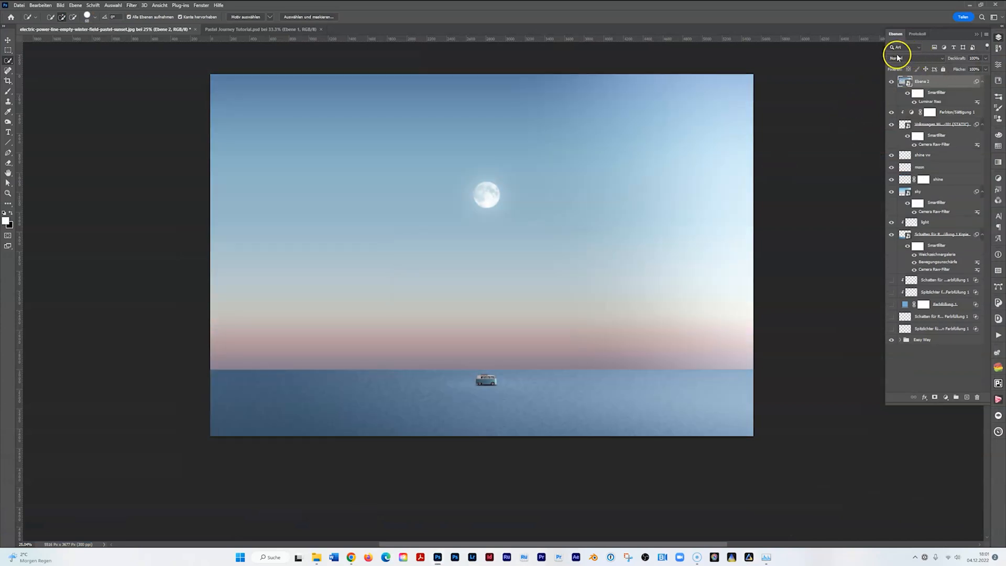
- Set the Luminar Neo layer's blend mode to Color (Farbe) and compare the image with the layer hidden and shown
{"action": "left_click", "coordinate": [898, 57]}
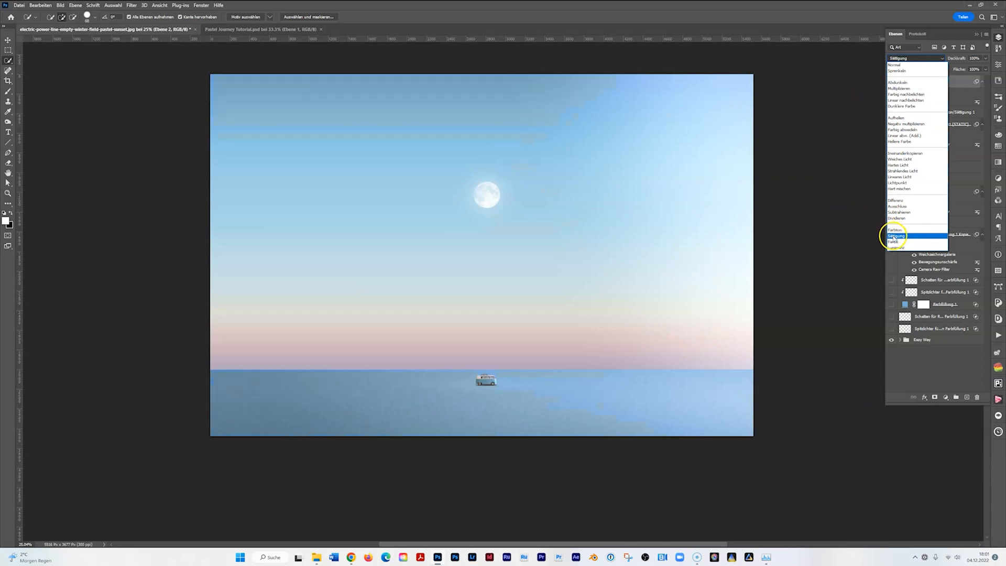
{"action": "left_click", "coordinate": [894, 242]}
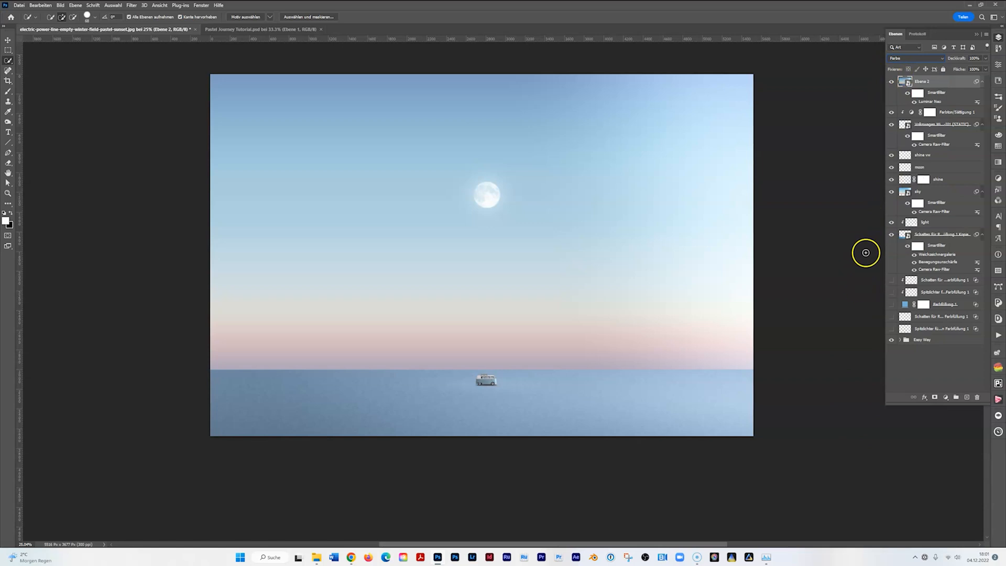
{"action": "left_click", "coordinate": [891, 83]}
{"action": "left_click", "coordinate": [890, 83]}
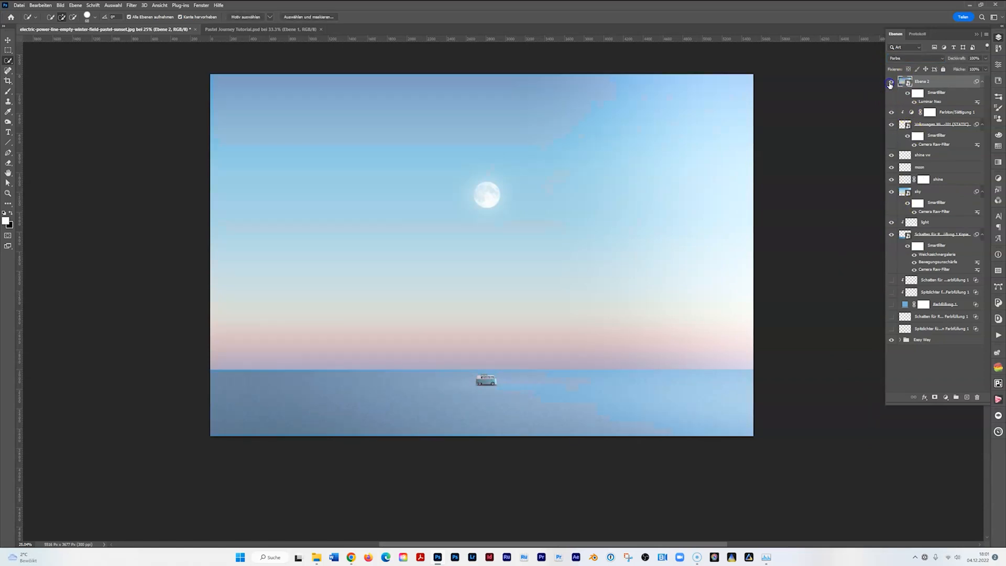